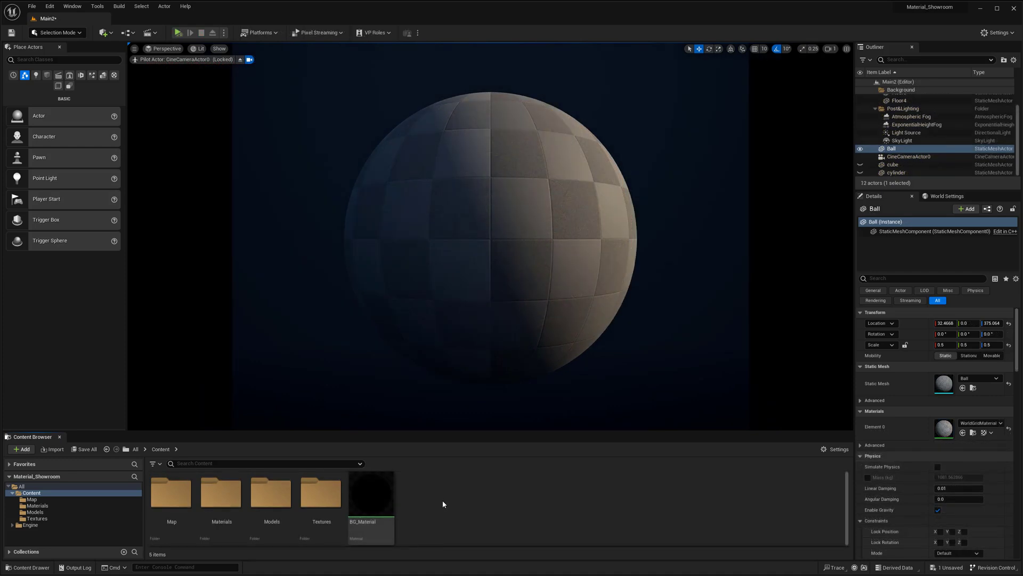
# Create a material named Master_Material in the Content folder and open it for editing
pyautogui.rightClick(443, 504)
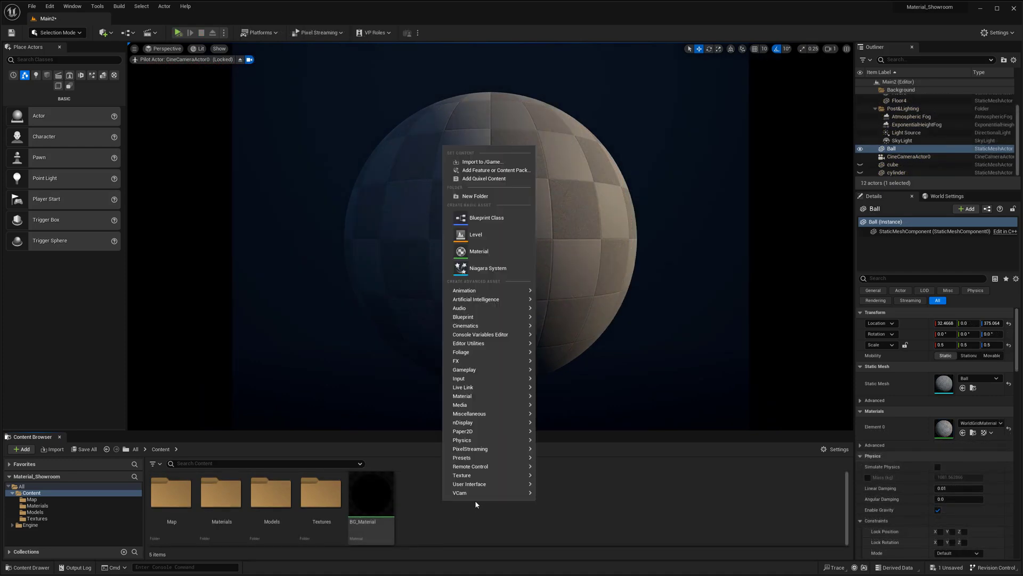
pyautogui.click(486, 253)
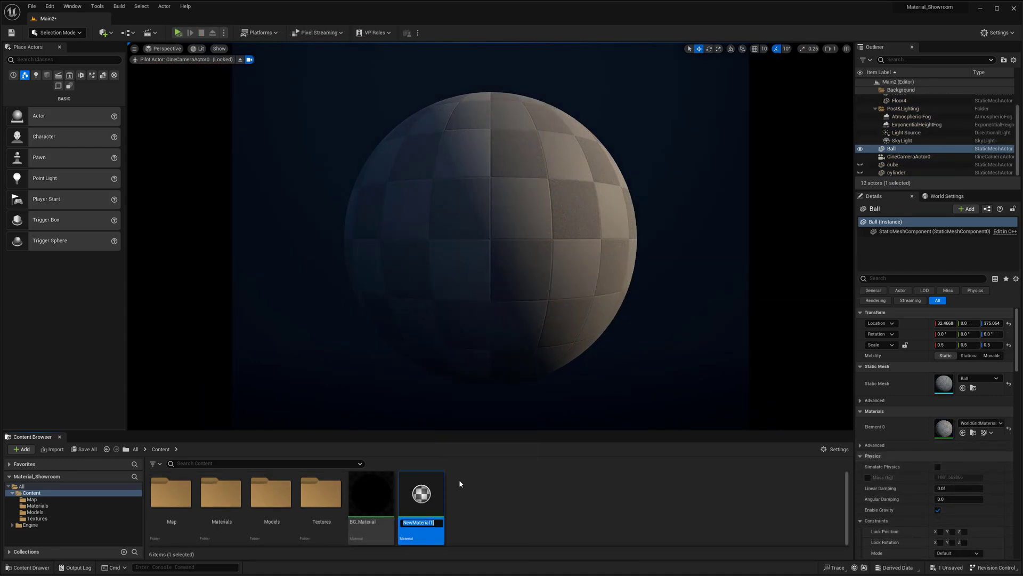
pyautogui.write('Master_Material')
pyautogui.press('Return')
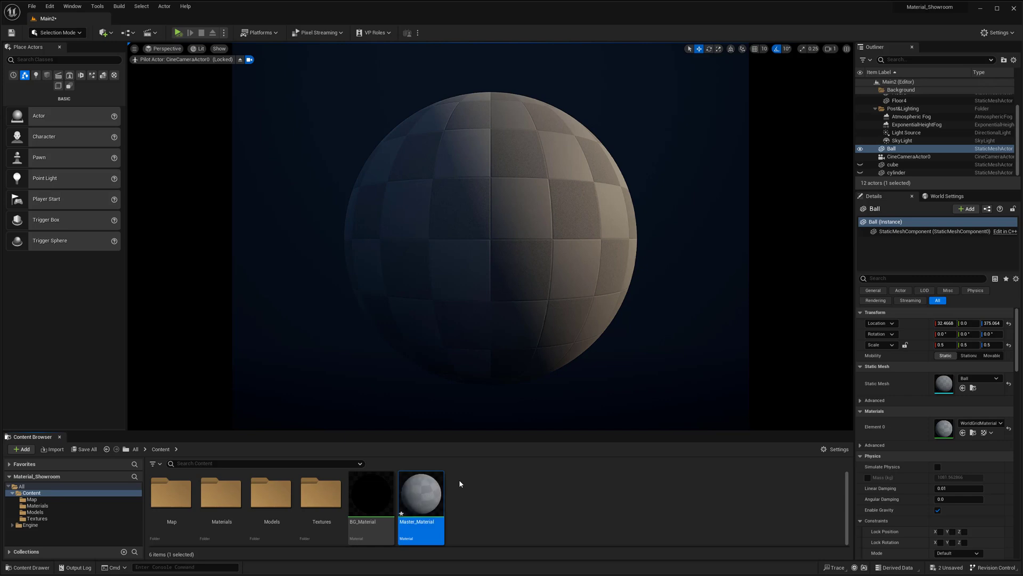
pyautogui.click(466, 485)
pyautogui.doubleClick(412, 496)
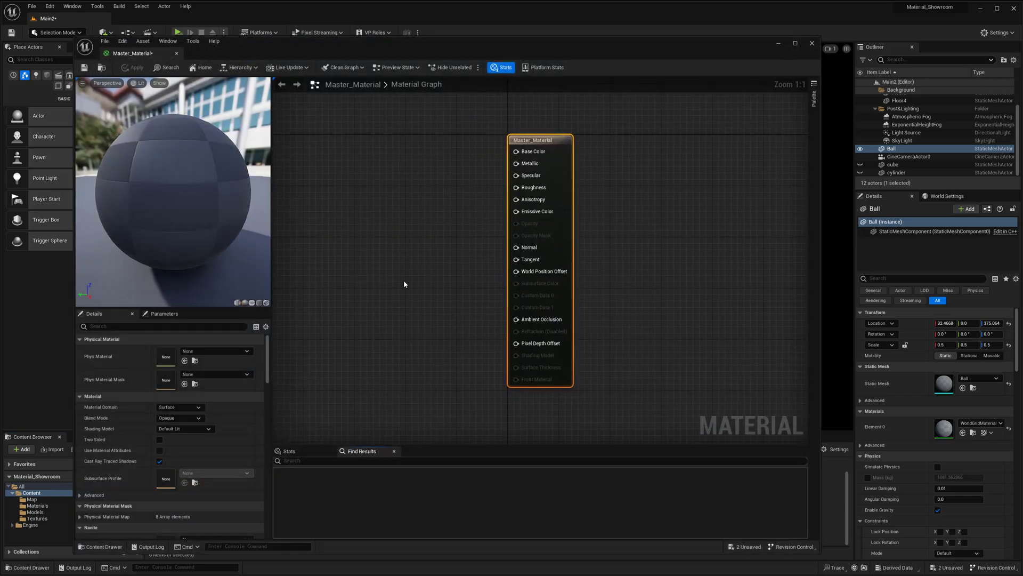
# Move and shrink the material editor window to uncover the content browser, and open the Textures folder
pyautogui.moveTo(405, 52); pyautogui.dragTo(405, 62)
pyautogui.moveTo(412, 145); pyautogui.dragTo(452, 187, button='right')
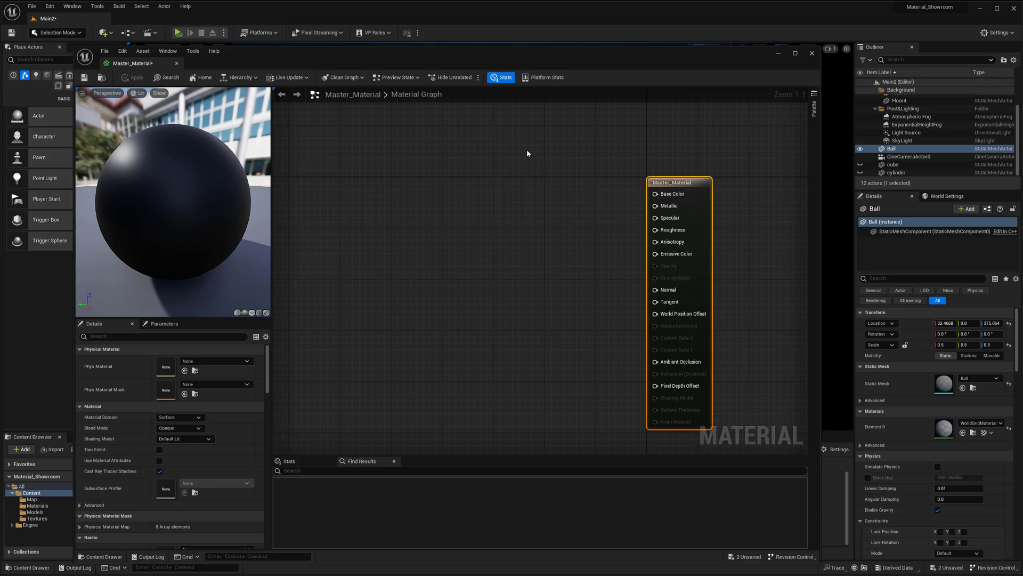
pyautogui.moveTo(486, 56); pyautogui.dragTo(711, 43)
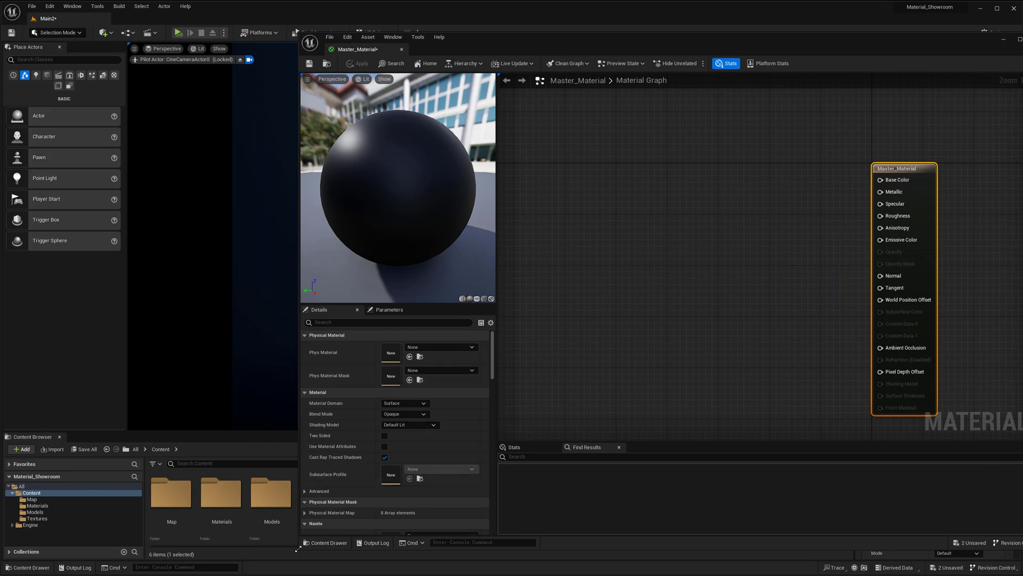
pyautogui.moveTo(297, 549); pyautogui.dragTo(262, 459)
pyautogui.doubleClick(321, 496)
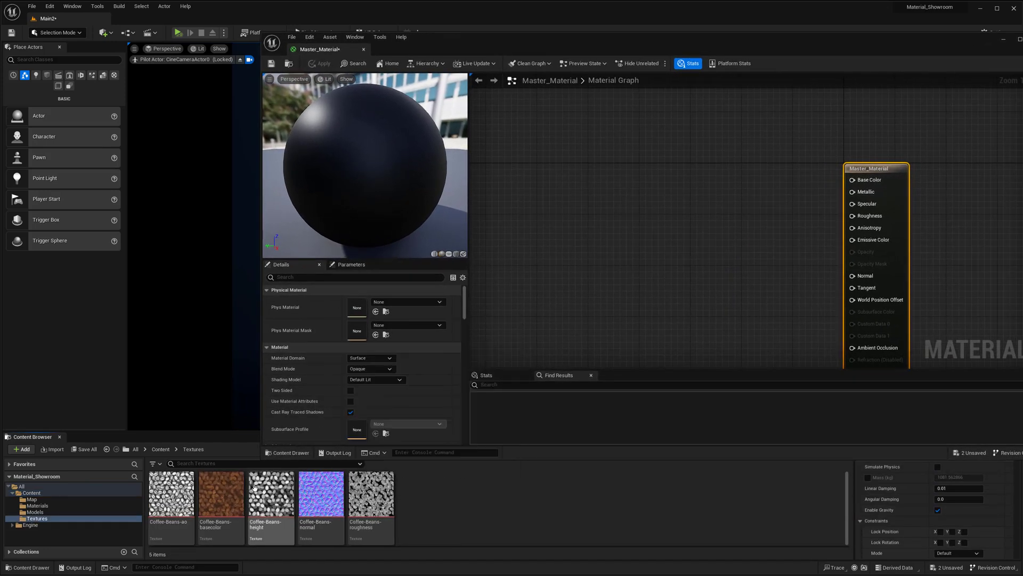
# Add the Coffee-Beans roughness, normal, basecolor and ao textures to the material graph as texture samples
pyautogui.click(221, 493)
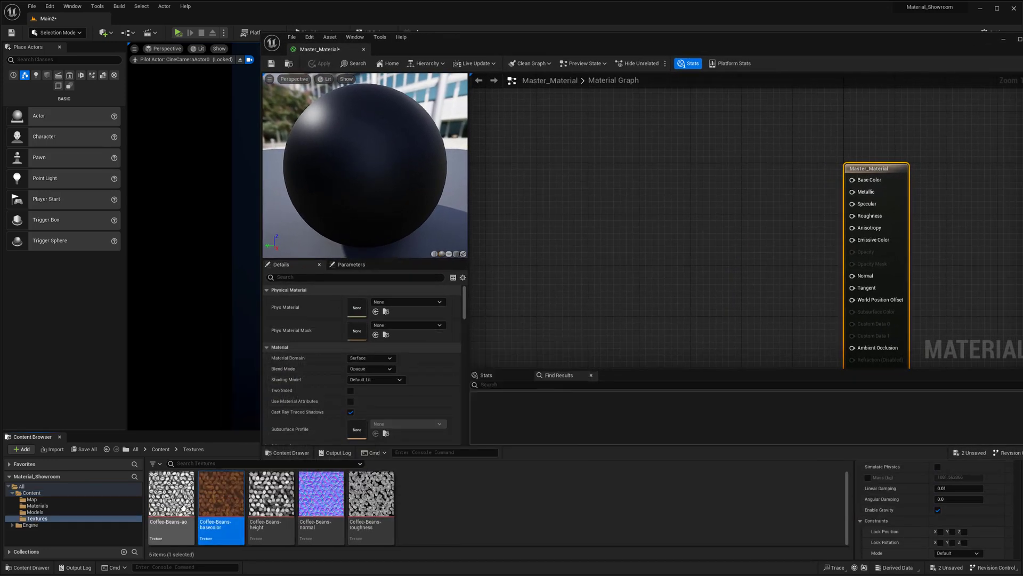
pyautogui.click(183, 507)
pyautogui.keyDown('ctrl'); pyautogui.click(226, 504); pyautogui.keyUp('ctrl')
pyautogui.click(66, 34)
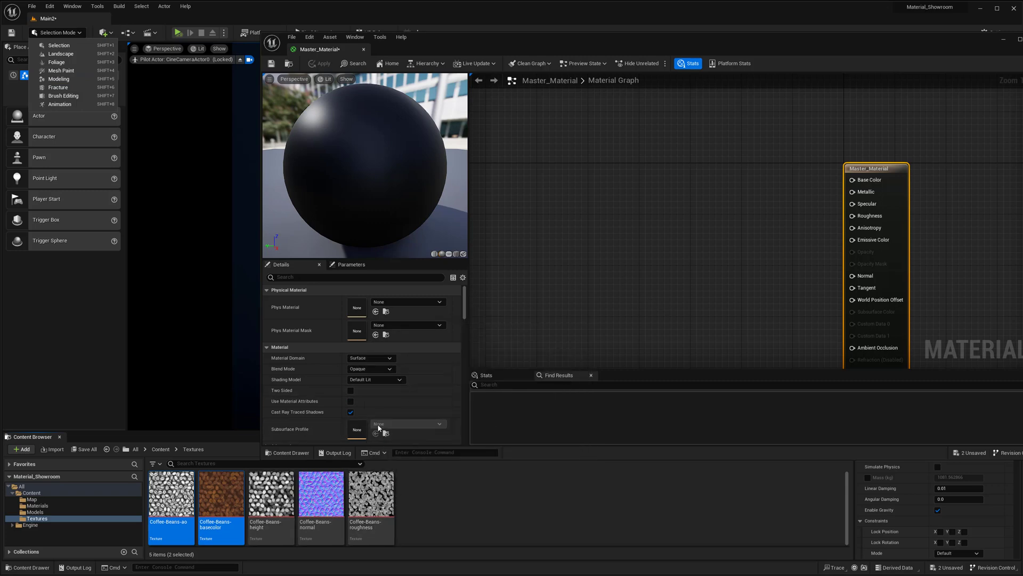
pyautogui.click(371, 495)
pyautogui.keyDown('ctrl'); pyautogui.click(321, 495); pyautogui.keyUp('ctrl')
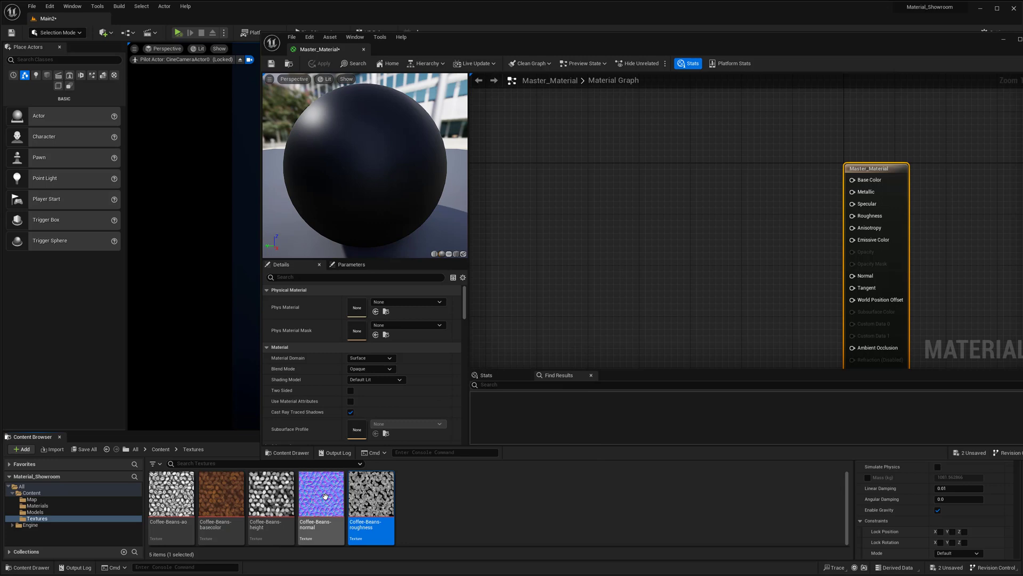
pyautogui.keyDown('ctrl'); pyautogui.click(238, 502); pyautogui.keyUp('ctrl')
pyautogui.keyDown('ctrl'); pyautogui.click(170, 496); pyautogui.keyUp('ctrl')
pyautogui.moveTo(232, 500); pyautogui.dragTo(650, 238)
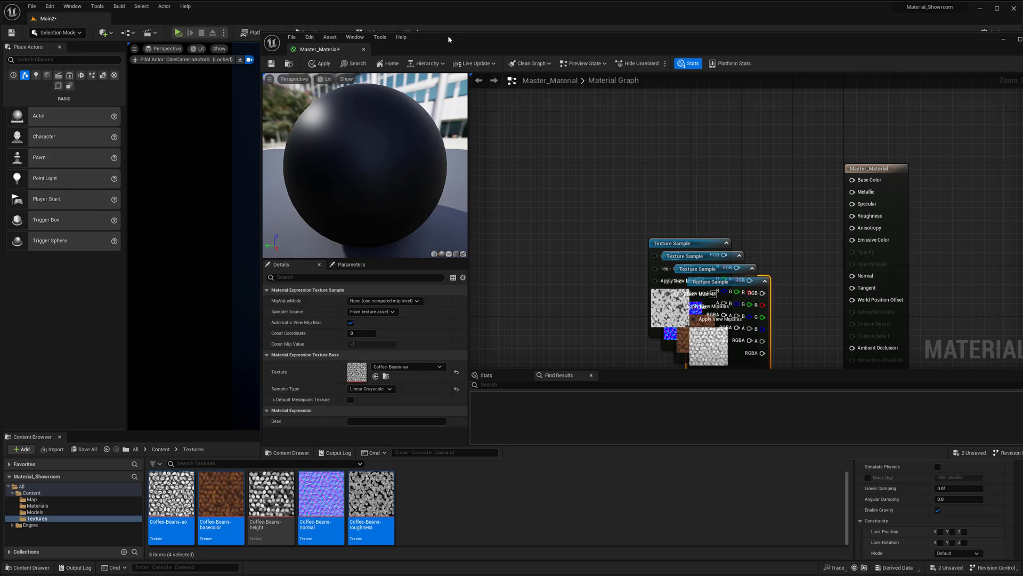
# Enlarge the material editor window, separate the ao texture sample from the stack, and connect its RGB output to Ambient Occlusion
pyautogui.moveTo(448, 35); pyautogui.dragTo(279, 56)
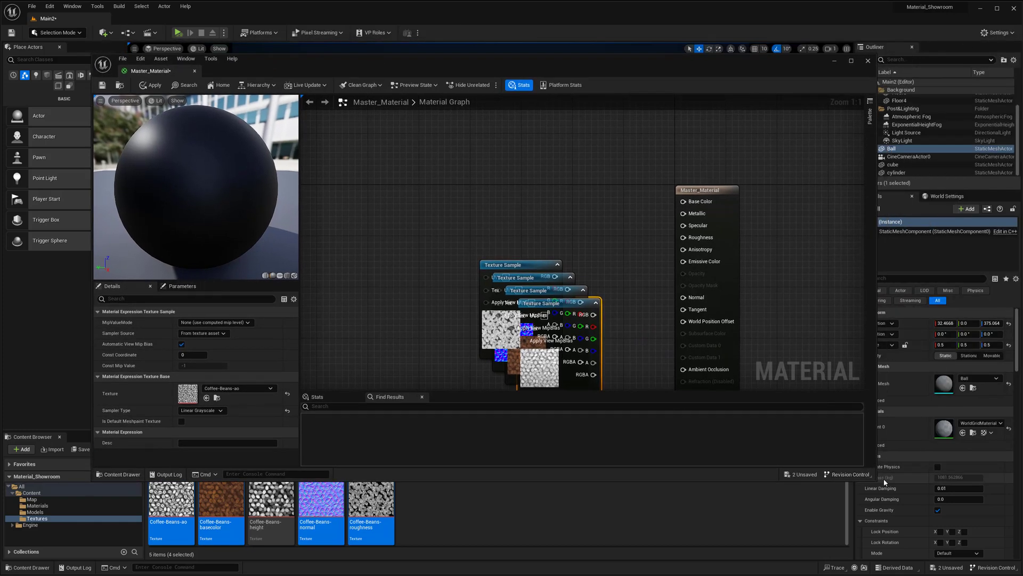
pyautogui.moveTo(878, 480); pyautogui.dragTo(893, 550)
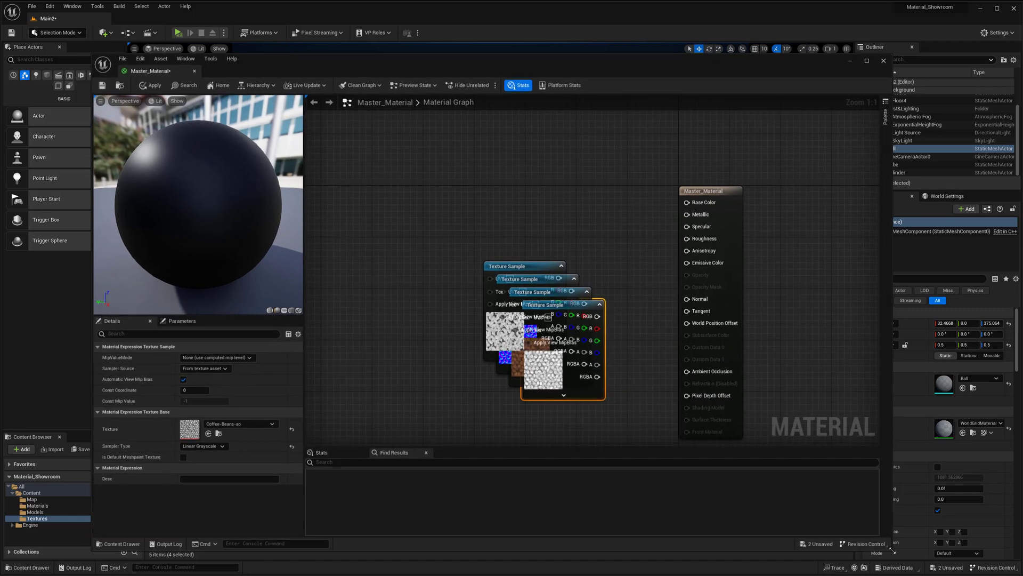
pyautogui.moveTo(556, 354); pyautogui.dragTo(605, 388)
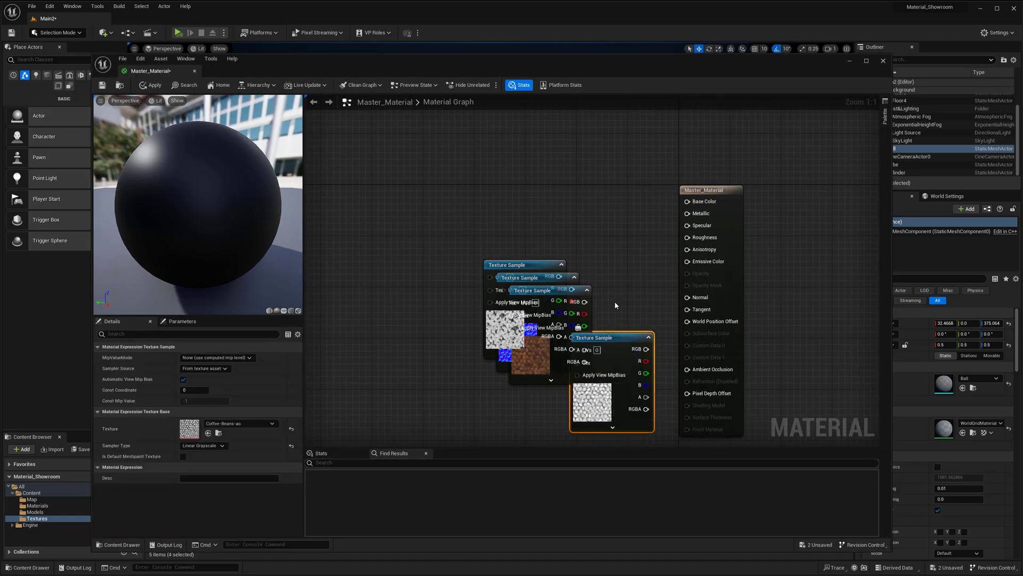
pyautogui.moveTo(605, 388); pyautogui.dragTo(603, 266, button='right')
pyautogui.moveTo(602, 266); pyautogui.dragTo(564, 324)
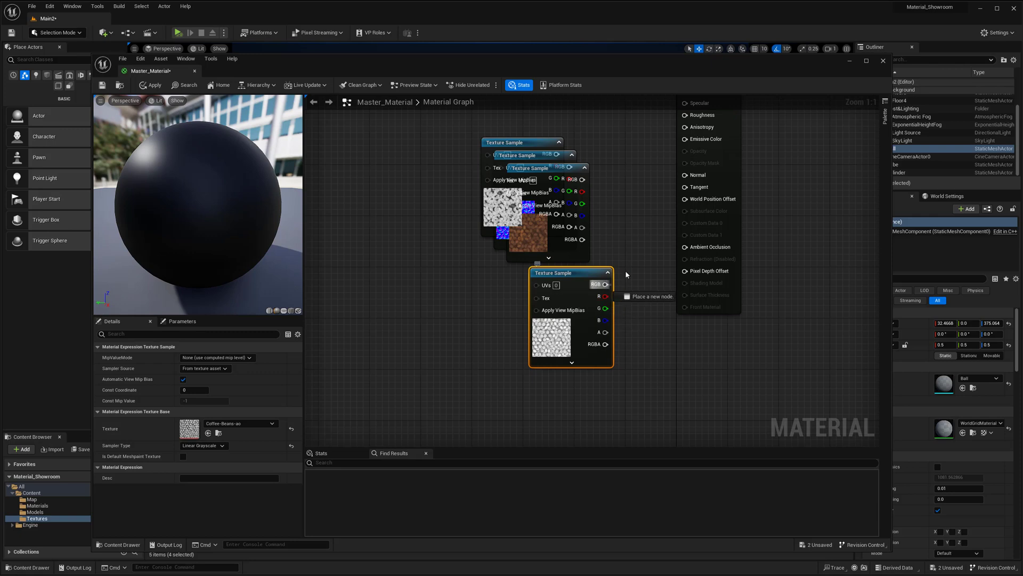
pyautogui.moveTo(606, 284); pyautogui.dragTo(687, 252)
# Move the basecolor texture sample above the others and connect its RGB output to Base Color
pyautogui.moveTo(539, 168); pyautogui.dragTo(554, 16)
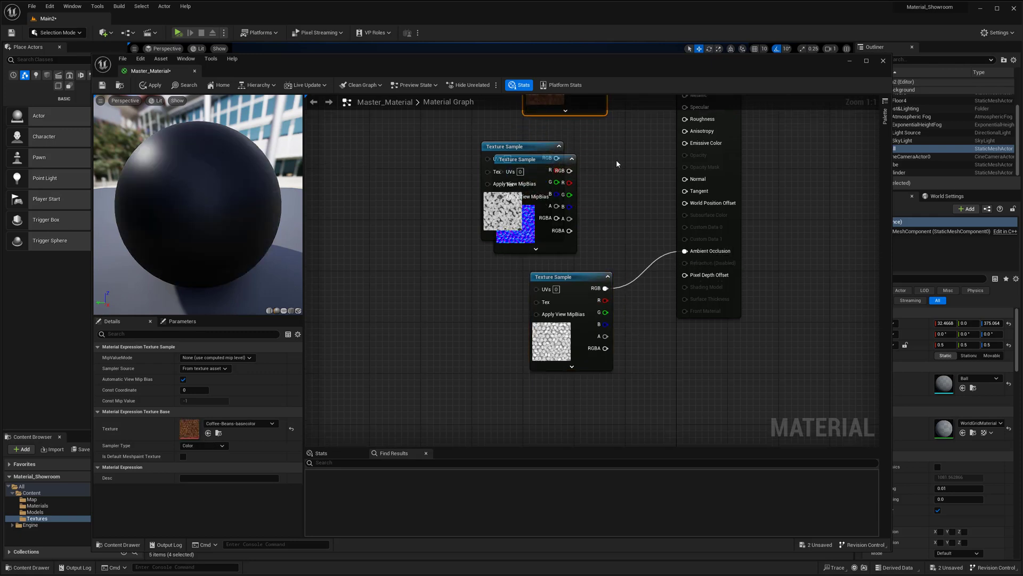
pyautogui.moveTo(602, 114); pyautogui.dragTo(603, 246, button='right')
pyautogui.moveTo(597, 160); pyautogui.dragTo(683, 210)
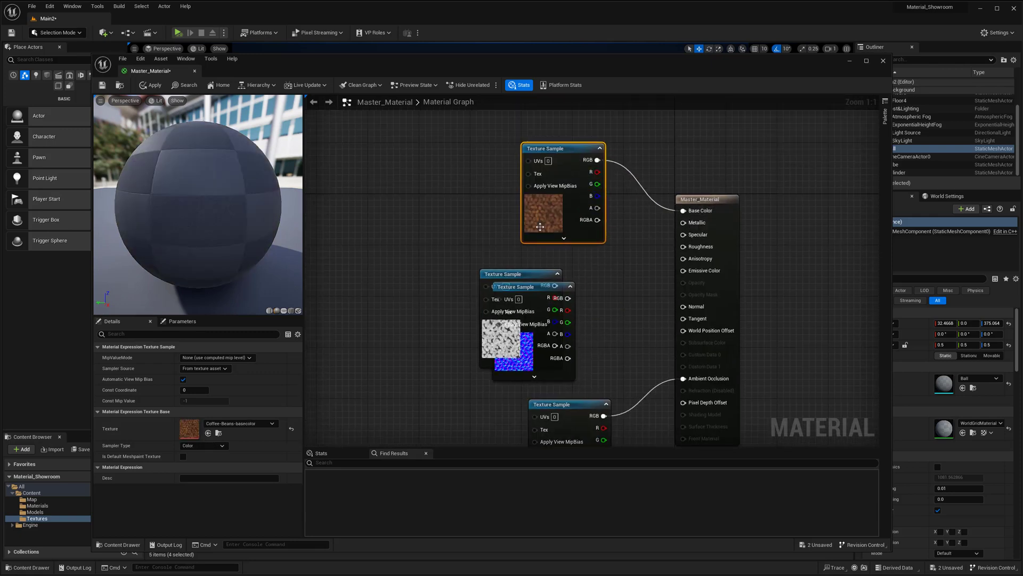
pyautogui.moveTo(544, 213); pyautogui.dragTo(543, 156)
# Connect the roughness sample to Roughness and the normal sample to Normal, and align the texture samples in a column
pyautogui.moveTo(542, 278); pyautogui.dragTo(684, 246)
pyautogui.moveTo(568, 298); pyautogui.dragTo(685, 307)
pyautogui.moveTo(534, 344); pyautogui.dragTo(543, 366)
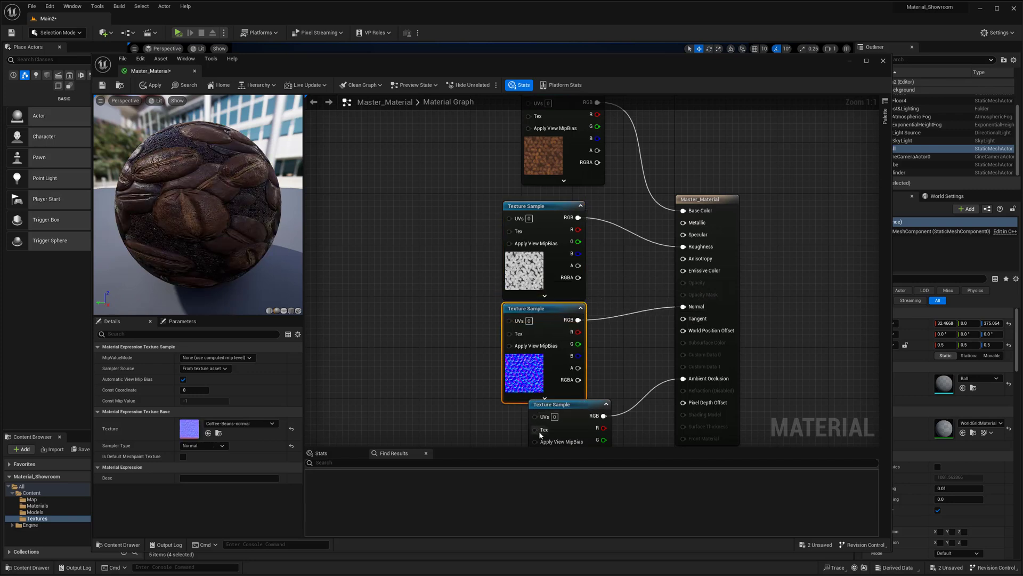
pyautogui.moveTo(570, 406); pyautogui.dragTo(543, 419)
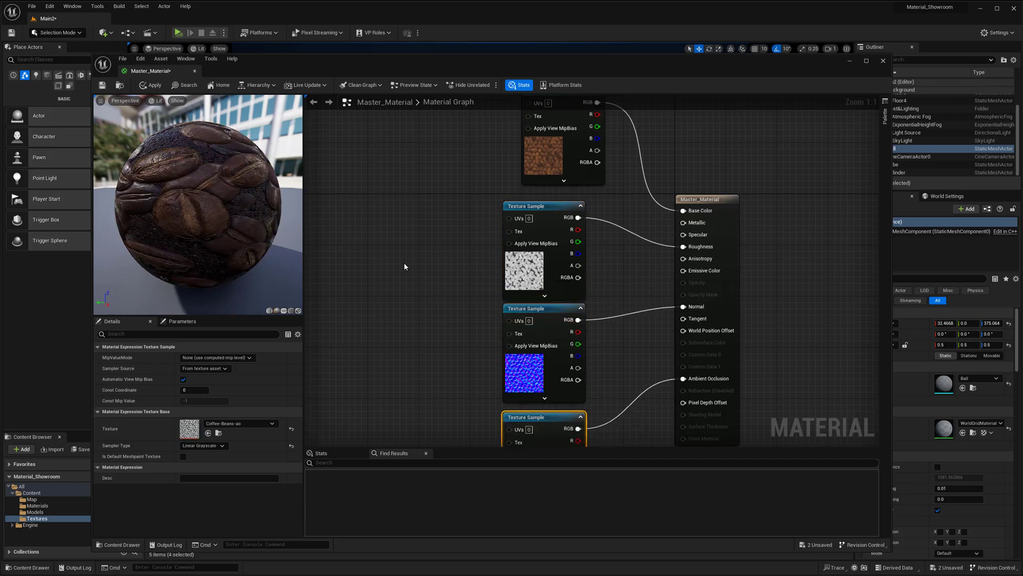
# Add a TextureCoordinate node to the empty graph area beside the texture samples
pyautogui.click(399, 254)
pyautogui.moveTo(399, 255); pyautogui.dragTo(444, 248, button='right')
pyautogui.rightClick(360, 289)
pyautogui.write('texture')
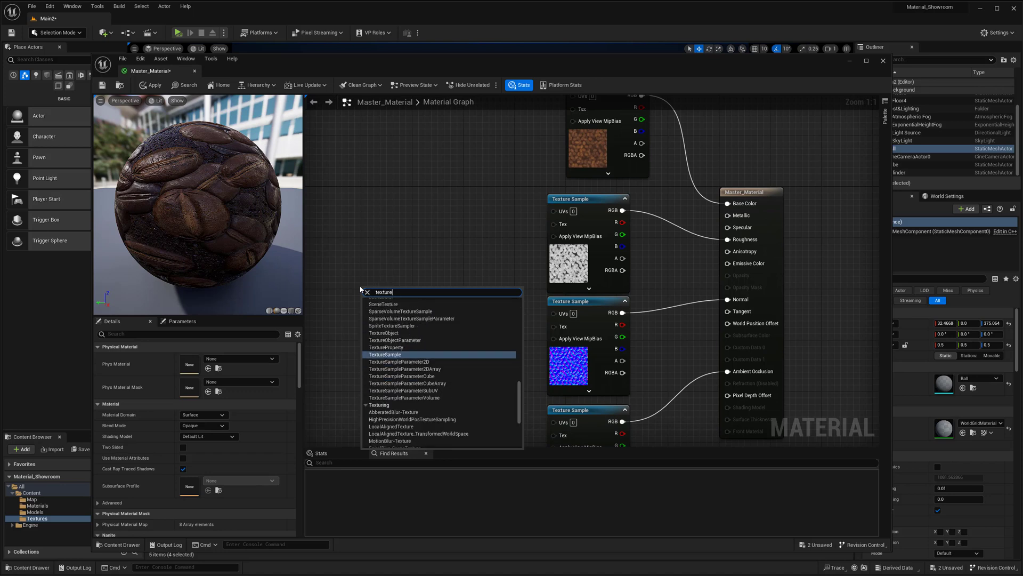
pyautogui.write(' coord')
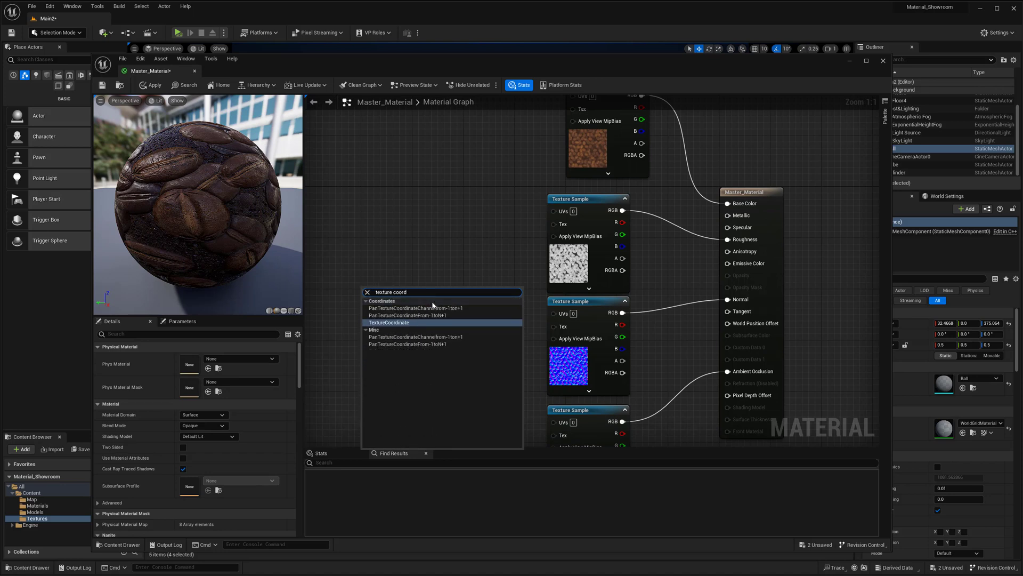
pyautogui.click(416, 322)
# Add a Multiply node and connect the texture coordinate output to its A input
pyautogui.moveTo(428, 303); pyautogui.dragTo(464, 290)
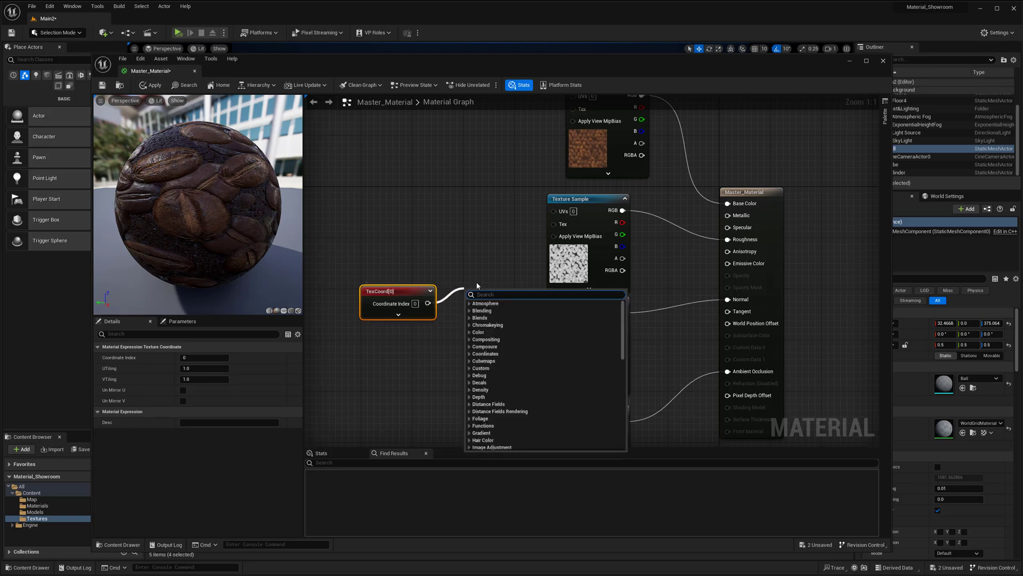
pyautogui.write('m')
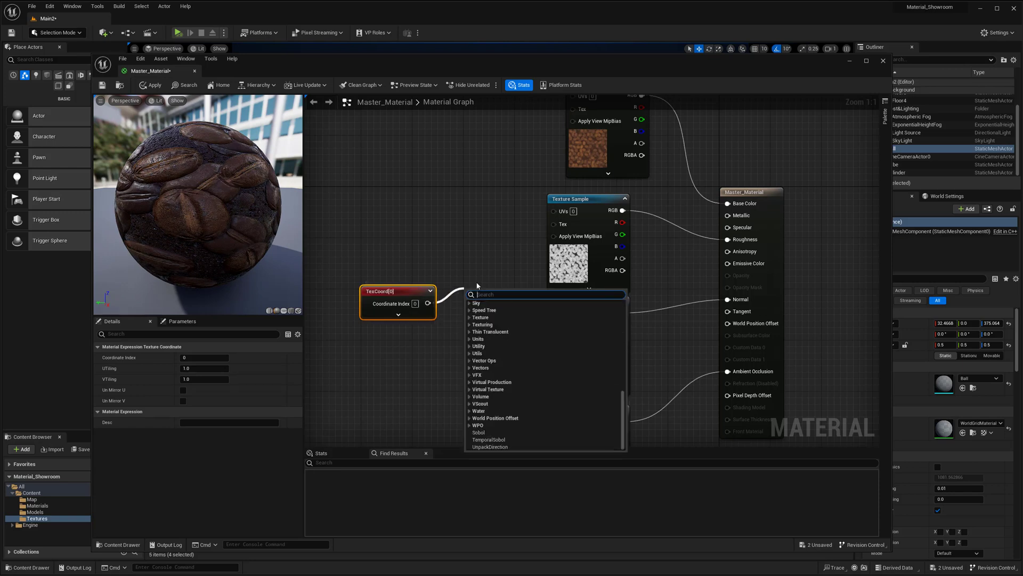
pyautogui.click(474, 276)
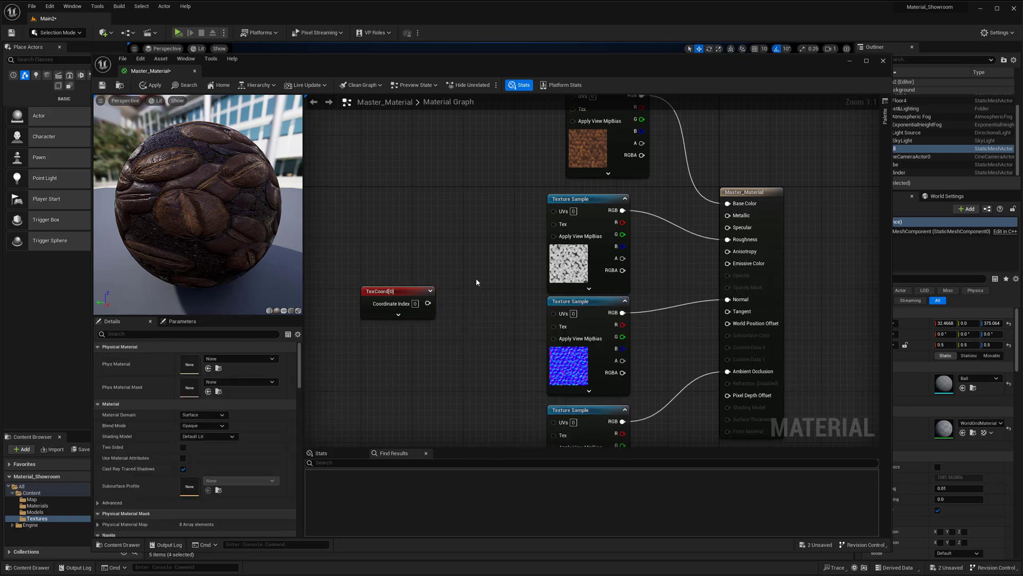
pyautogui.click(469, 275)
pyautogui.moveTo(476, 289); pyautogui.dragTo(428, 302)
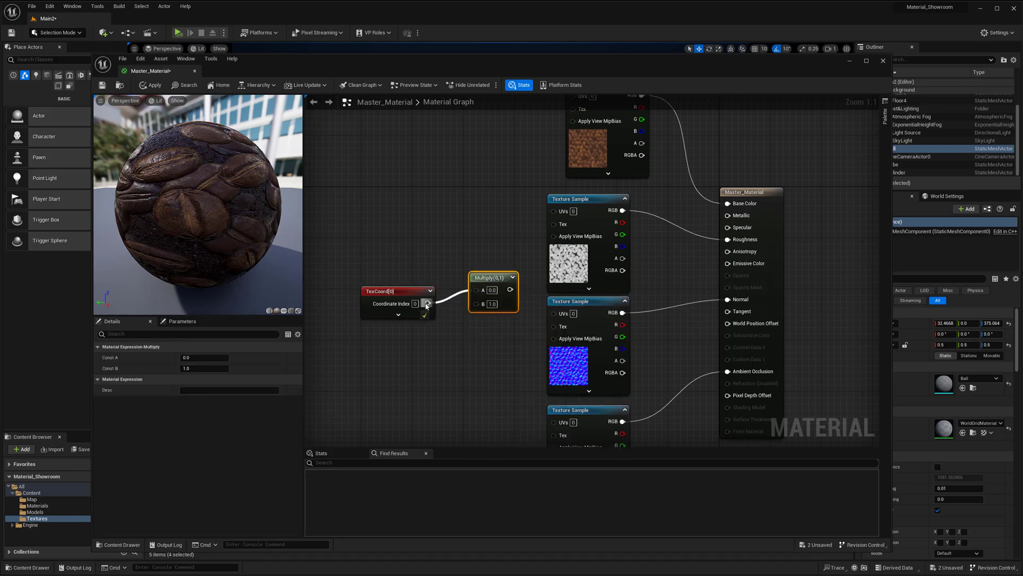
pyautogui.moveTo(486, 277); pyautogui.dragTo(473, 312)
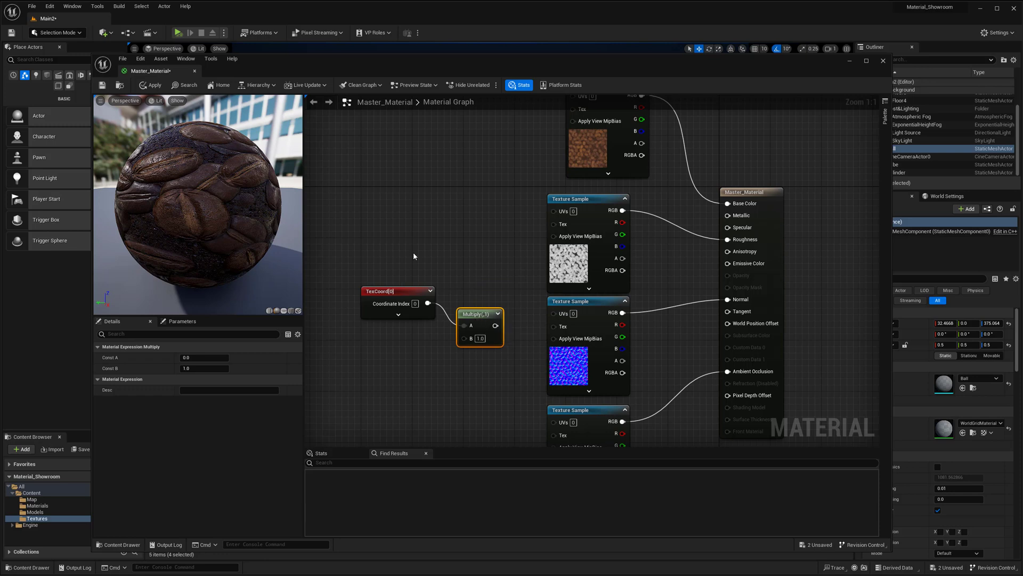
# Promote the Multiply node's B input to a scalar parameter named Tiling_Amount
pyautogui.moveTo(398, 322); pyautogui.dragTo(424, 307, button='right')
pyautogui.click(425, 334)
pyautogui.moveTo(471, 351); pyautogui.dragTo(428, 333)
pyautogui.rightClick(428, 334)
pyautogui.click(456, 348)
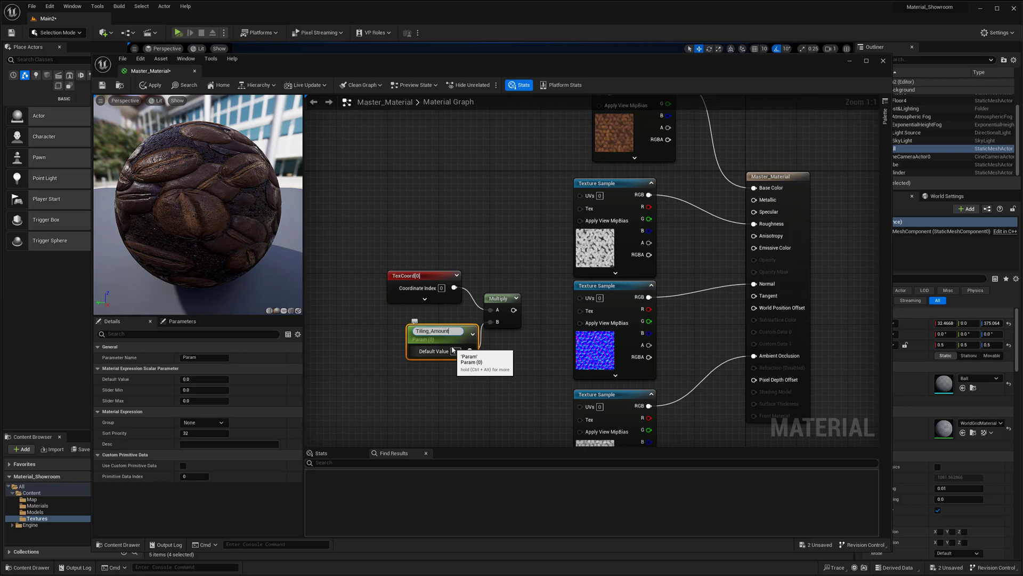
pyautogui.press('Return')
# Arrange the texture coordinate node above the Tiling_Amount parameter so they do not overlap, leaving both collapsed
pyautogui.moveTo(454, 332); pyautogui.dragTo(435, 320)
pyautogui.click(425, 299)
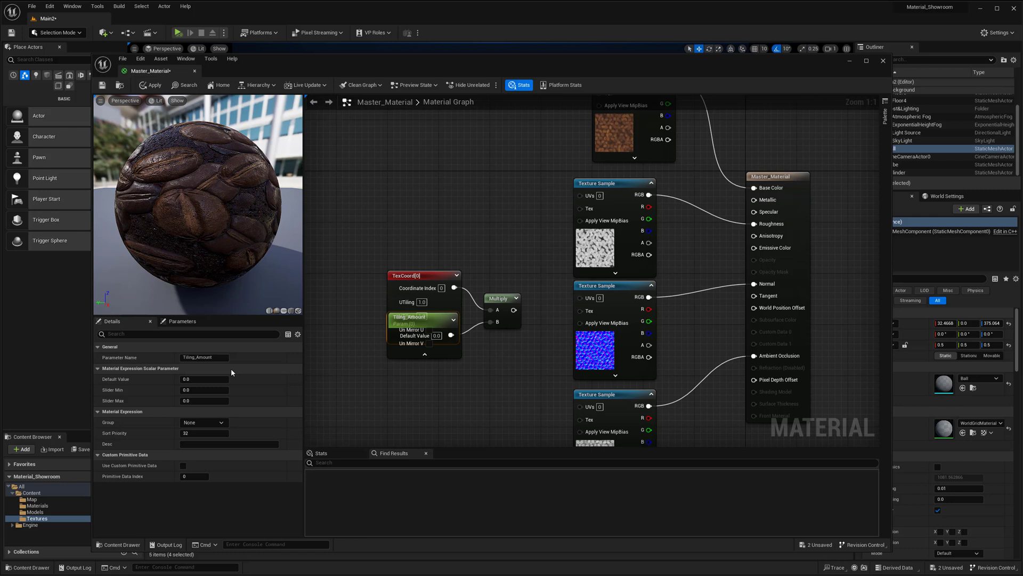
pyautogui.click(401, 276)
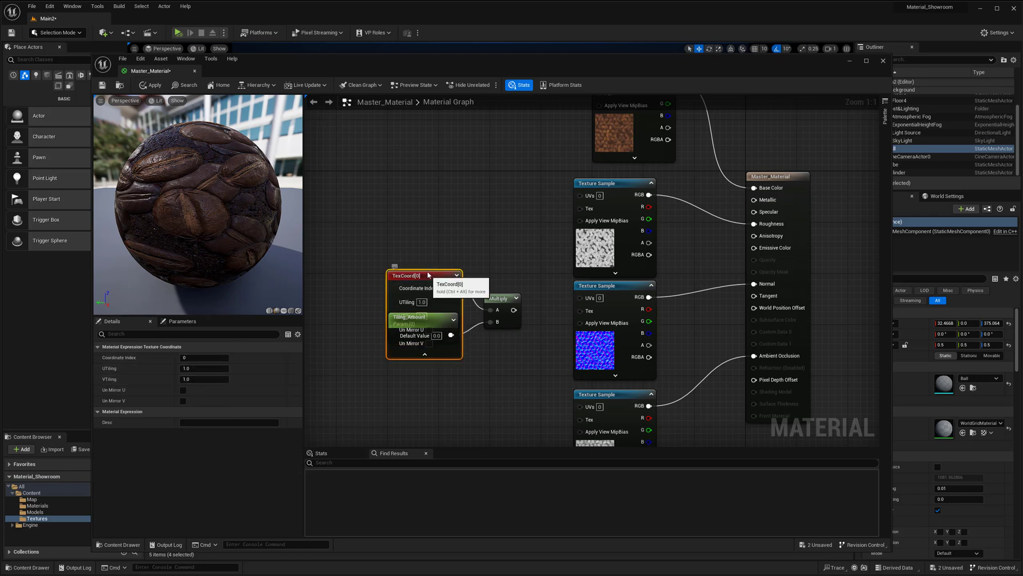
pyautogui.moveTo(427, 275); pyautogui.dragTo(429, 228)
pyautogui.click(401, 320)
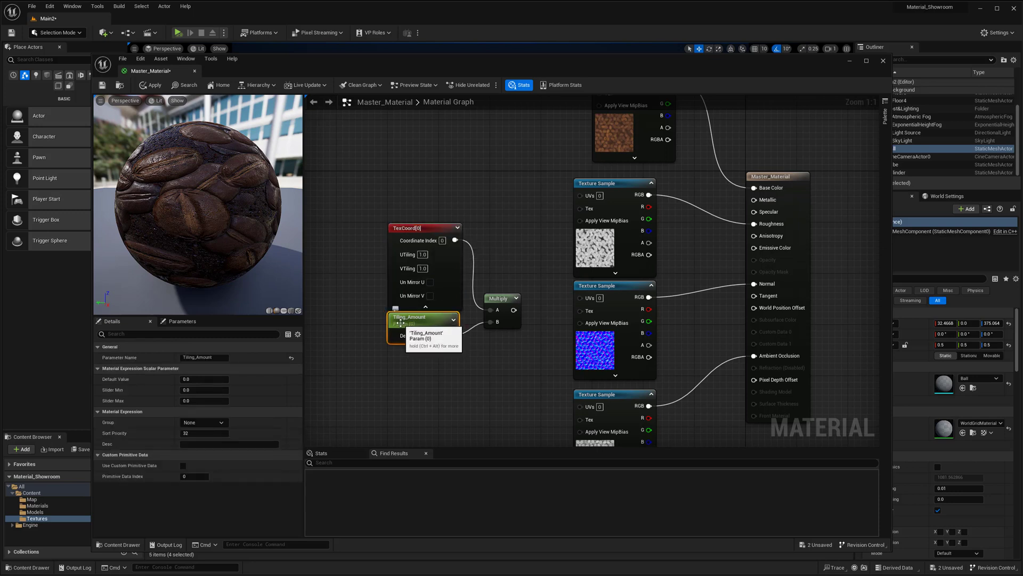
pyautogui.moveTo(401, 323)
pyautogui.mouseDown()
pyautogui.moveTo(400, 335)
pyautogui.moveTo(417, 322)
pyautogui.mouseUp()
pyautogui.click(425, 307)
# Set the Tiling_Amount parameter's default value to 1
pyautogui.click(437, 342)
pyautogui.write('1')
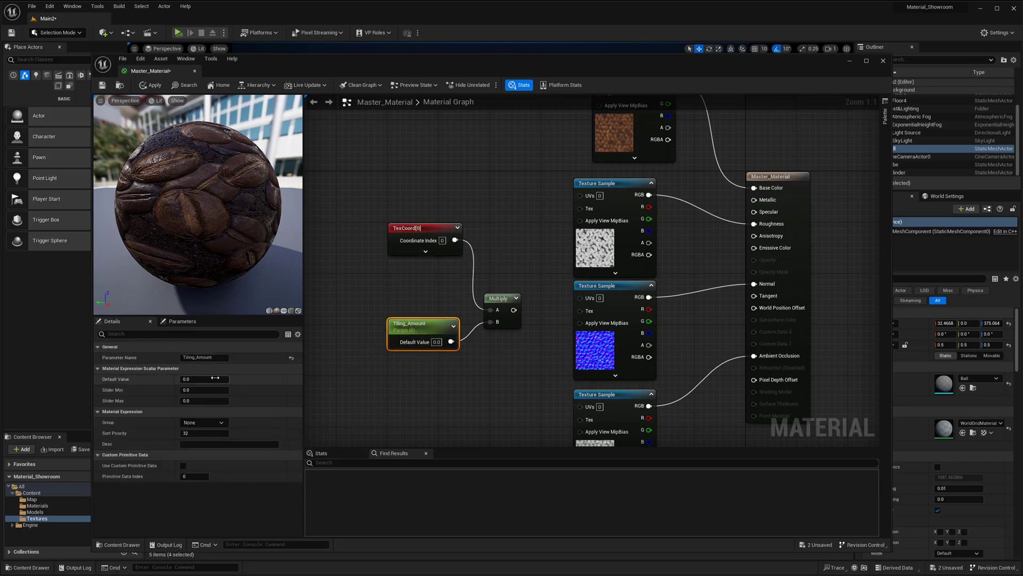
pyautogui.press('Return')
pyautogui.click(442, 355)
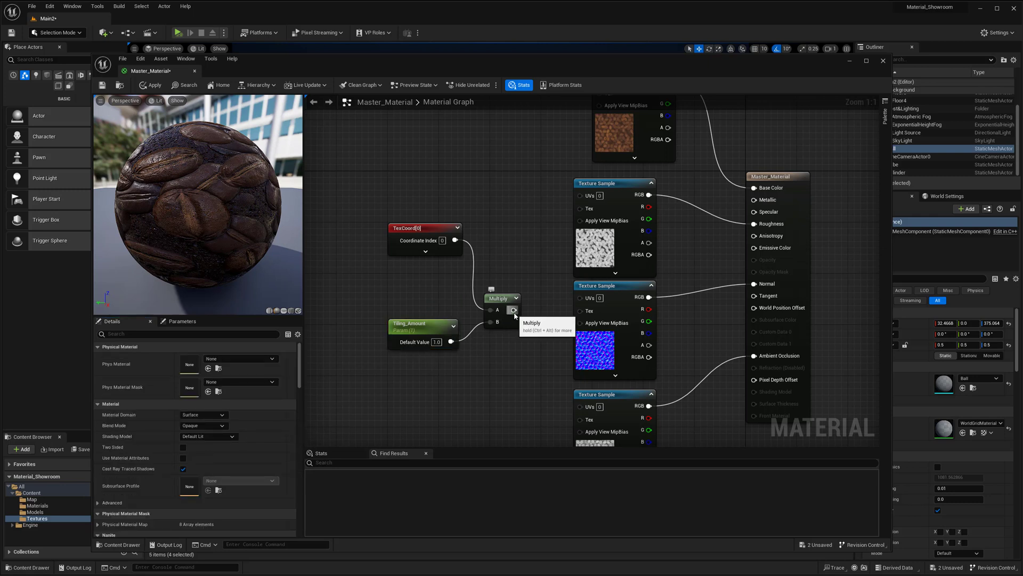
# Connect the Multiply output to the UVs inputs of the roughness, basecolor, normal and ao texture samples
pyautogui.moveTo(513, 309); pyautogui.dragTo(579, 195)
pyautogui.moveTo(554, 171); pyautogui.dragTo(526, 237, button='right')
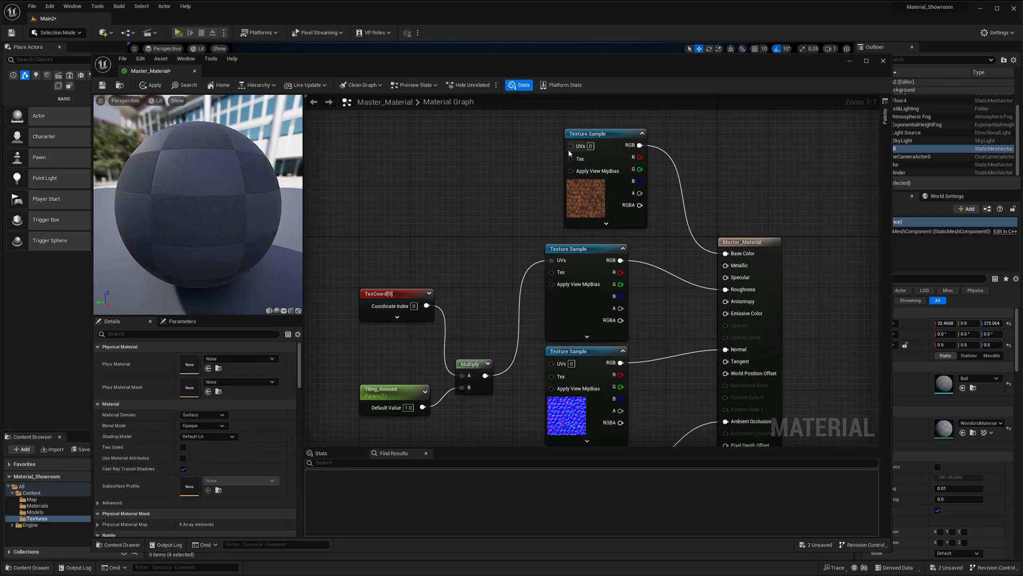
pyautogui.moveTo(571, 146)
pyautogui.mouseDown()
pyautogui.moveTo(486, 377)
pyautogui.moveTo(544, 258)
pyautogui.moveTo(570, 146)
pyautogui.mouseUp()
pyautogui.press('Escape')
pyautogui.moveTo(481, 255); pyautogui.dragTo(466, 163, button='right')
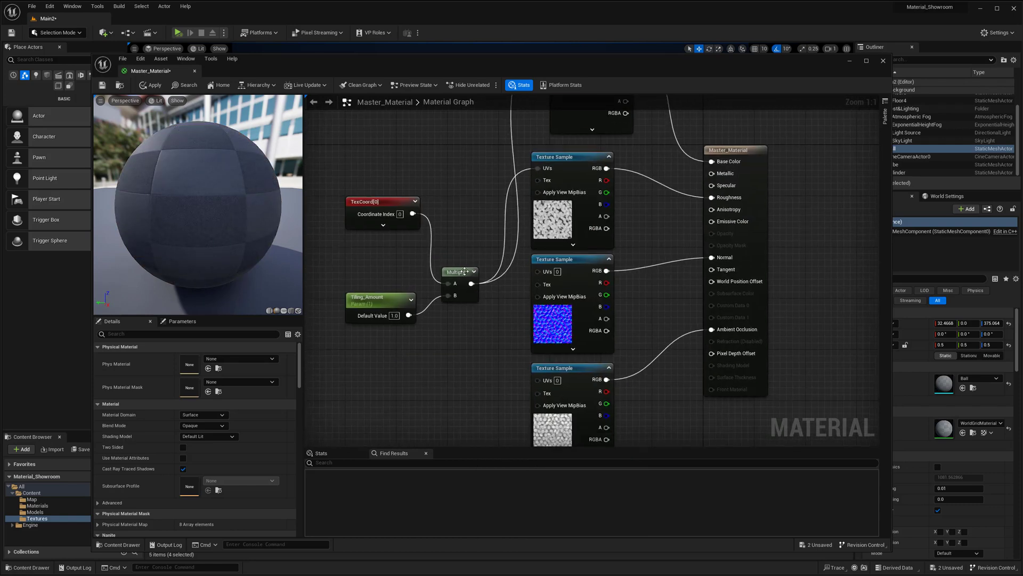
pyautogui.moveTo(537, 270); pyautogui.dragTo(537, 380)
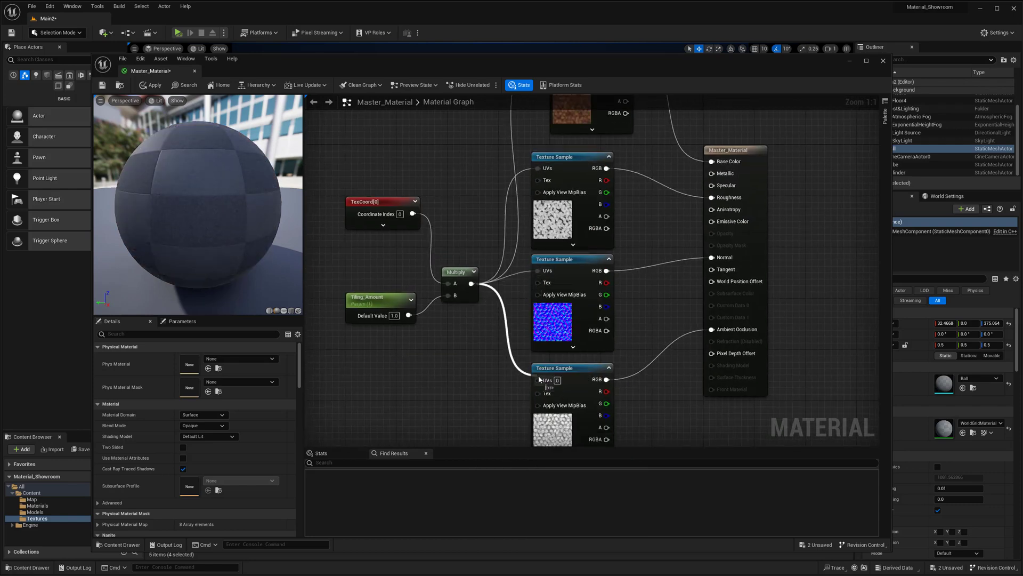
# Set the Tiling_Amount parameter's default value to 2 and apply the change to the material
pyautogui.moveTo(438, 320); pyautogui.dragTo(473, 350, button='right')
pyautogui.click(402, 332)
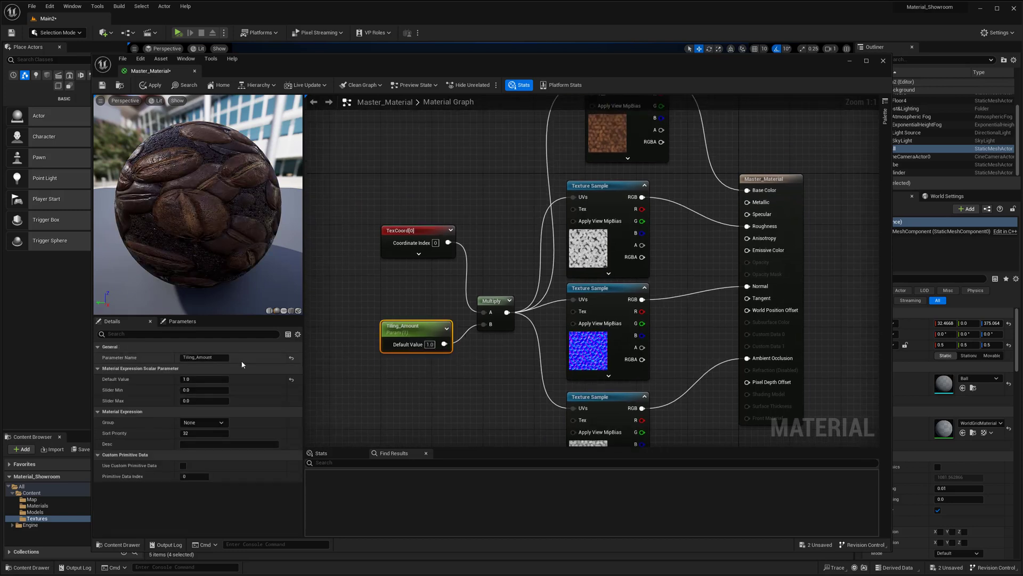
pyautogui.click(429, 344)
pyautogui.write('2')
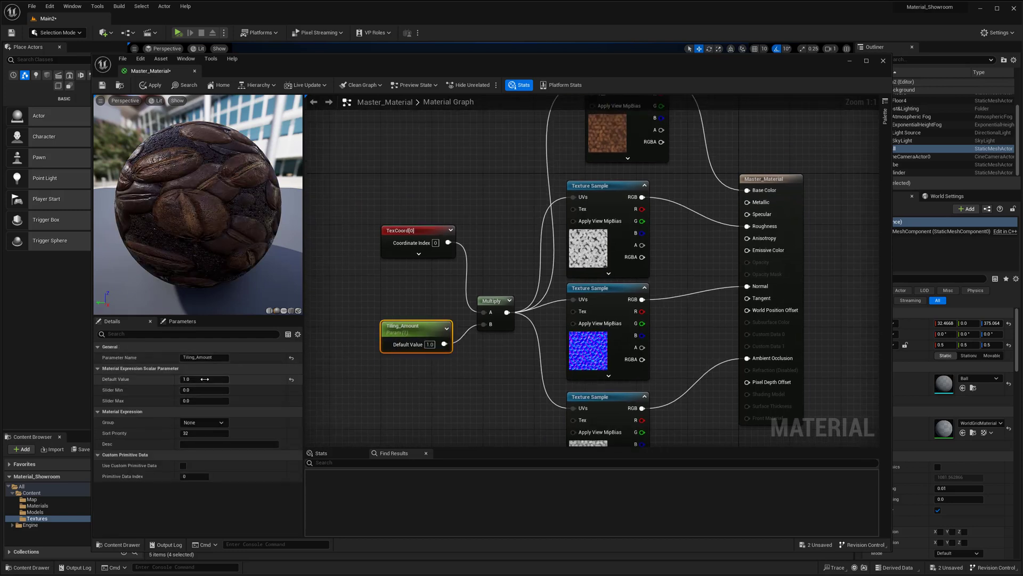
pyautogui.click(347, 288)
pyautogui.click(155, 86)
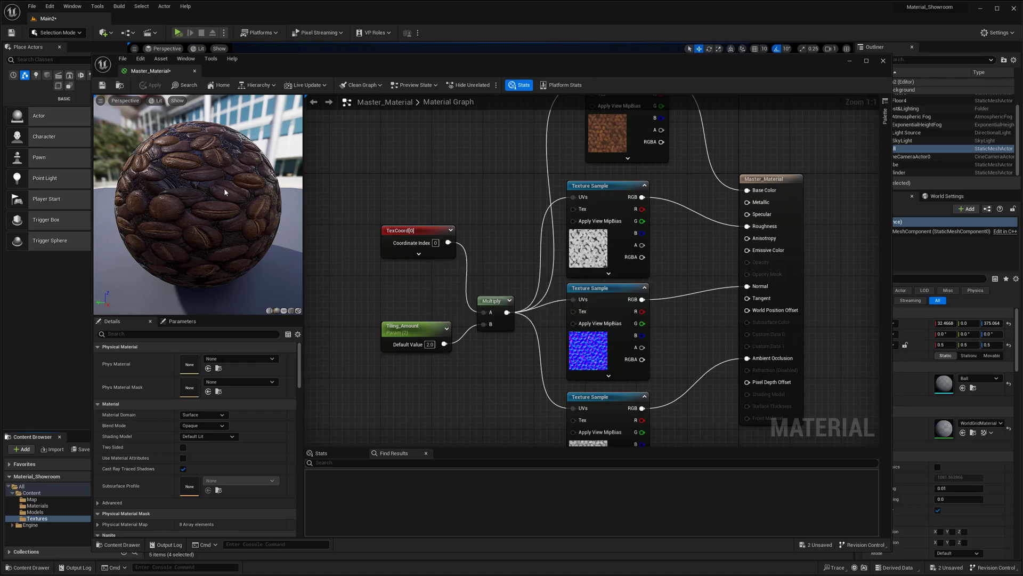
pyautogui.moveTo(668, 275); pyautogui.dragTo(659, 270, button='right')
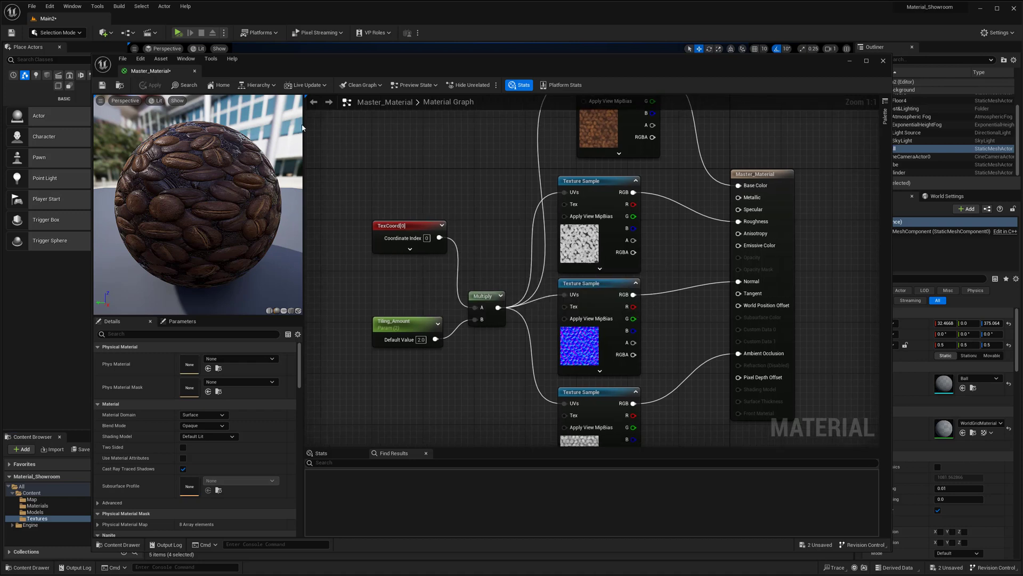
# Close the material editor and create a material instance from Master_Material in the Content folder
pyautogui.click(195, 73)
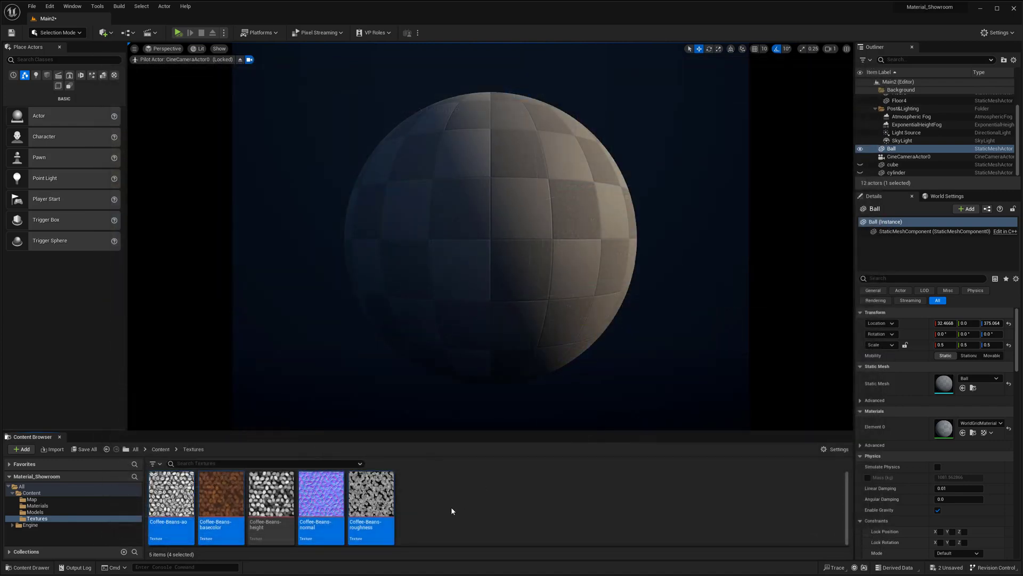
pyautogui.click(161, 449)
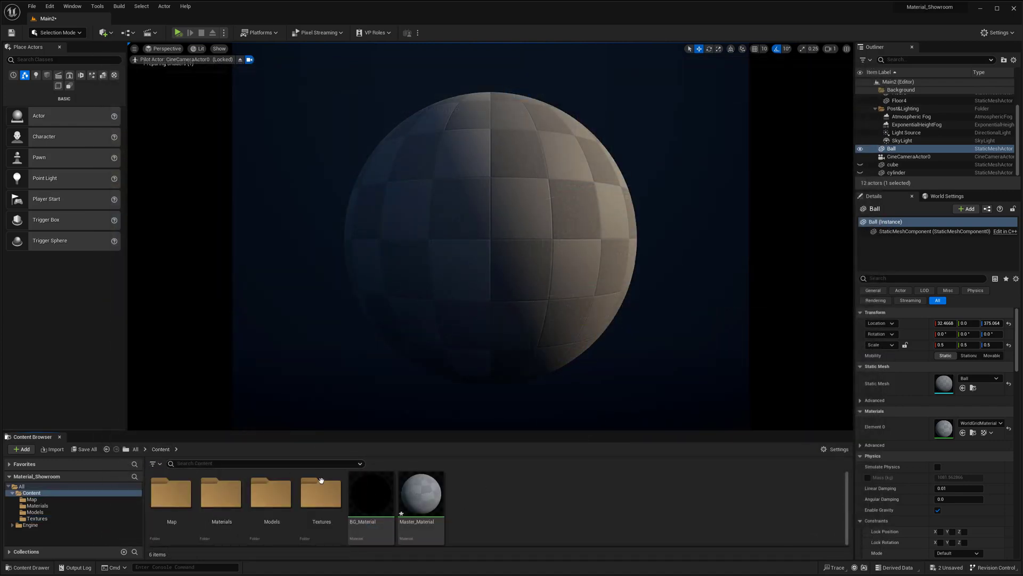
pyautogui.click(413, 494)
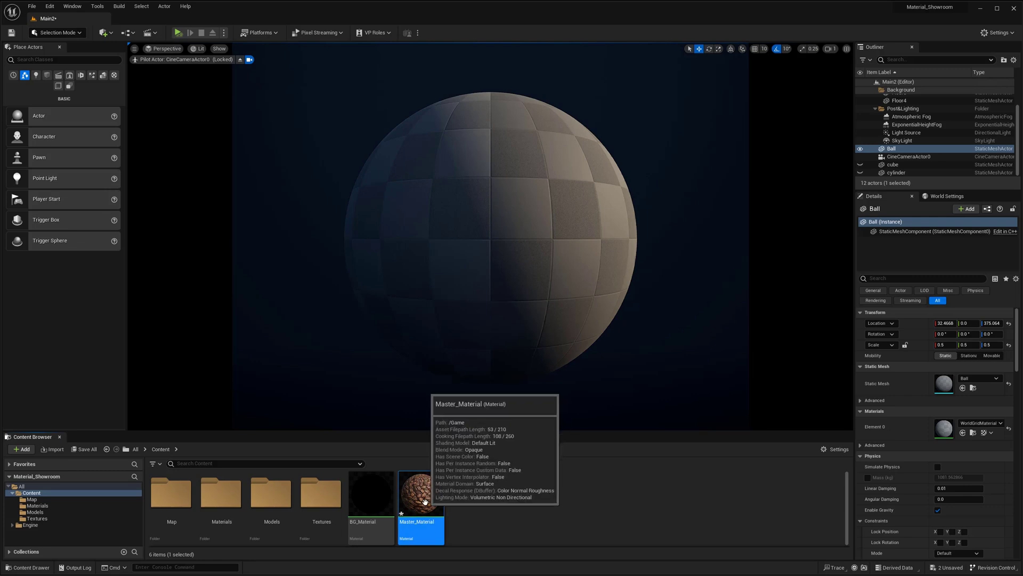
pyautogui.rightClick(418, 509)
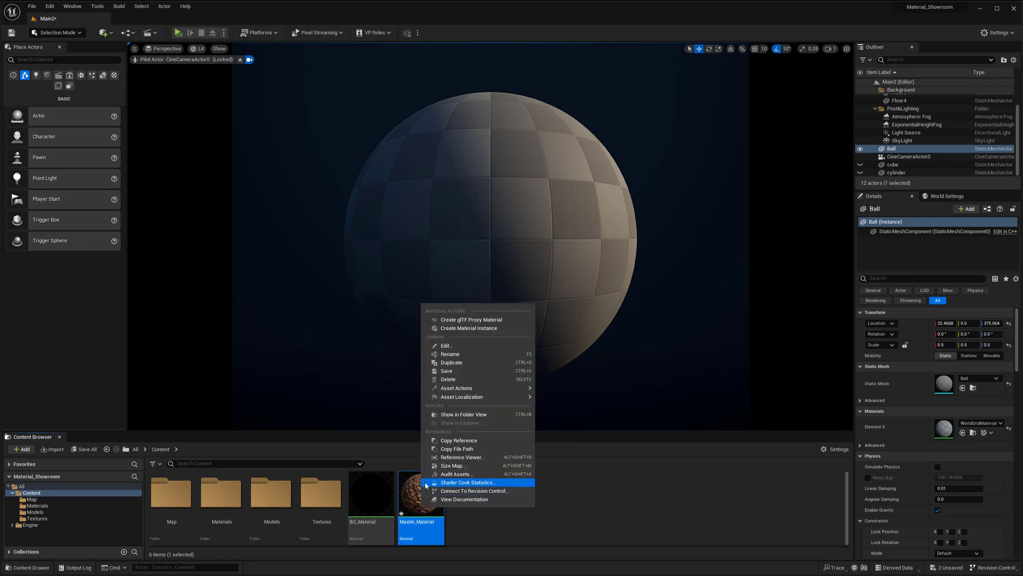
pyautogui.rightClick(408, 504)
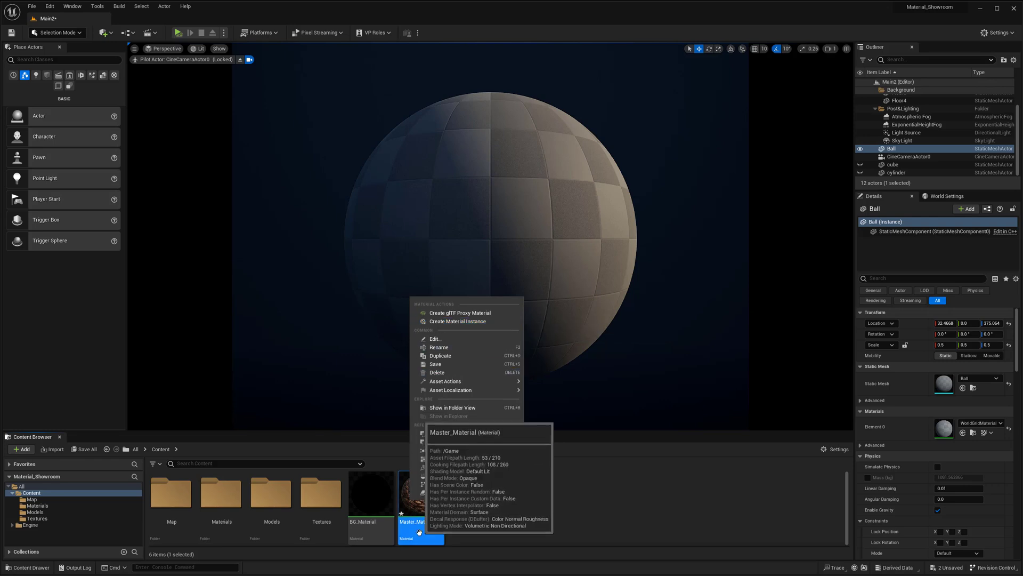
pyautogui.click(457, 321)
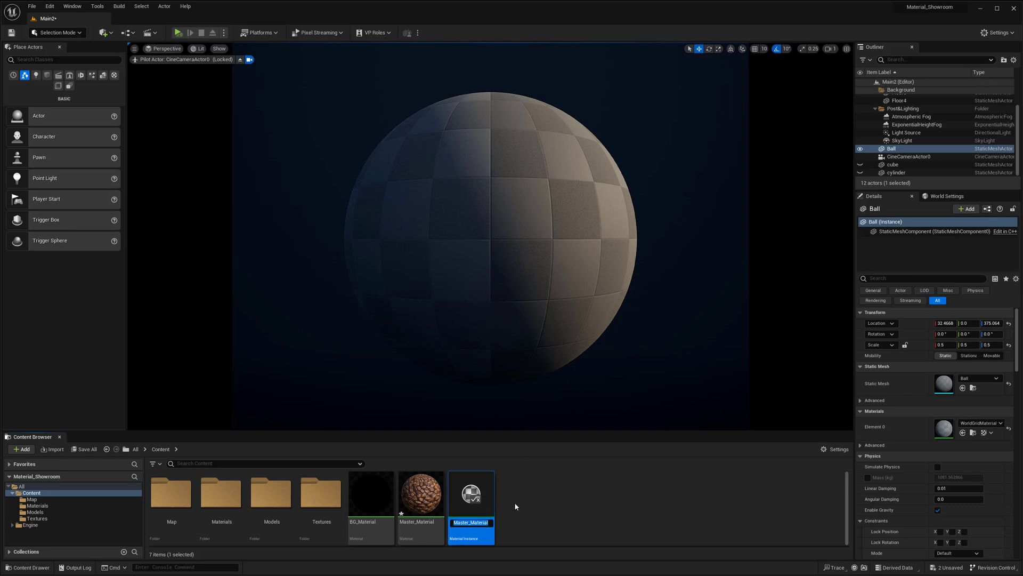
# Name the new material instance Coffee_Sphere and assign it to the ball in the scene
pyautogui.write('C')
pyautogui.press('BackSpace')
pyautogui.press('BackSpace')
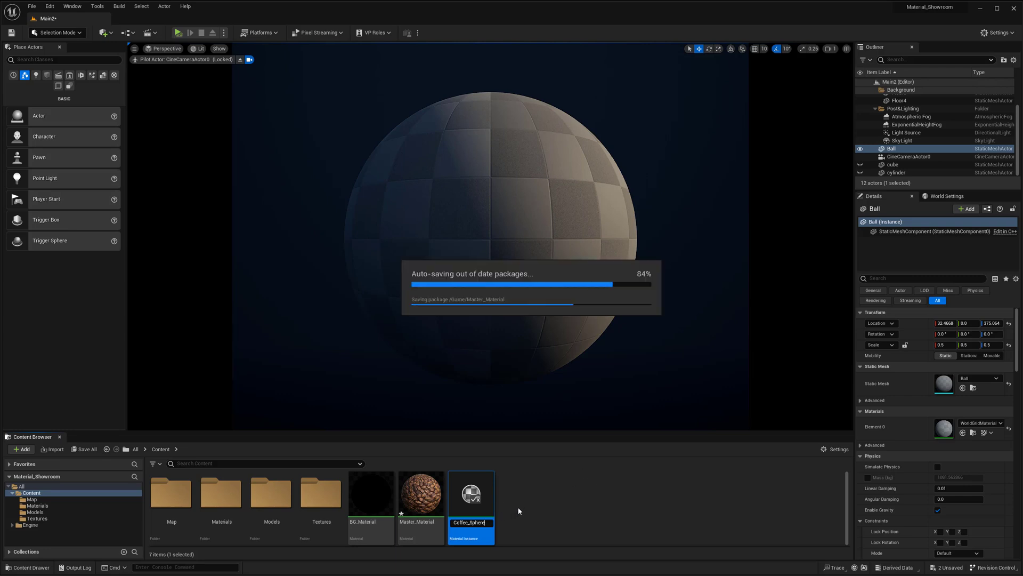
pyautogui.press('Return')
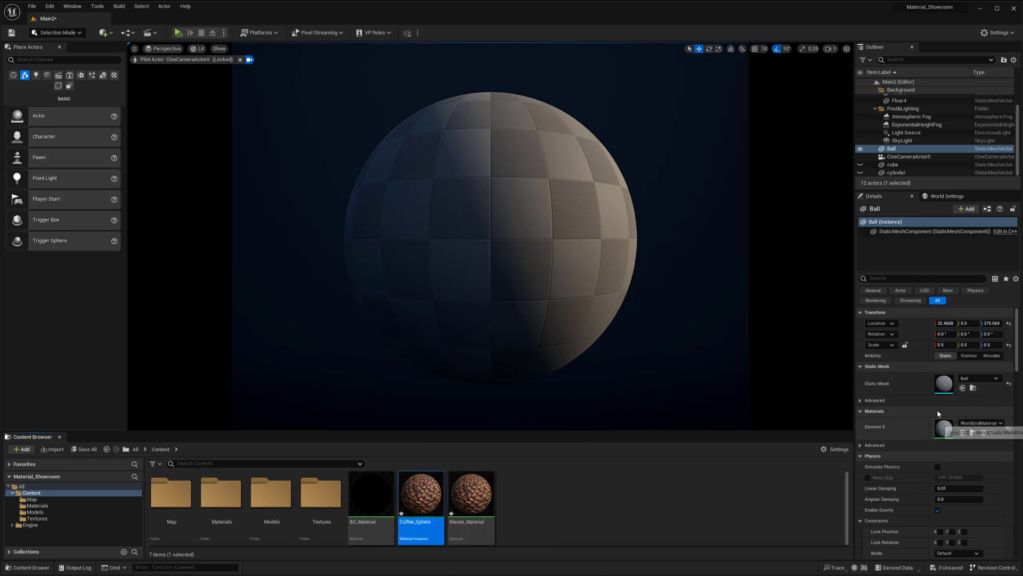
pyautogui.moveTo(422, 498); pyautogui.dragTo(517, 258)
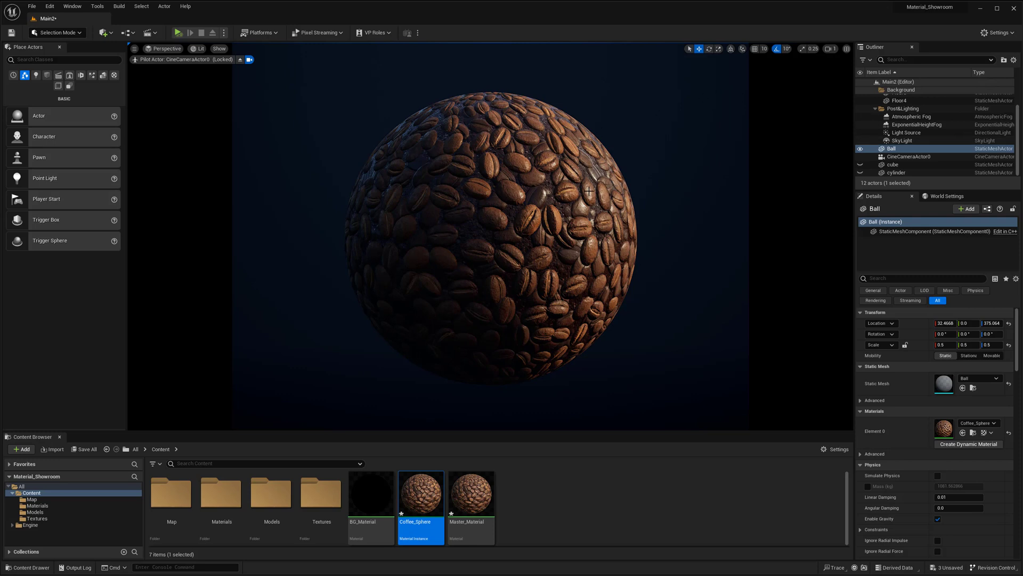
# Try rotating the Light Source about the vertical axis in world space to check how light falls on the ball
pyautogui.click(906, 132)
pyautogui.click(733, 53)
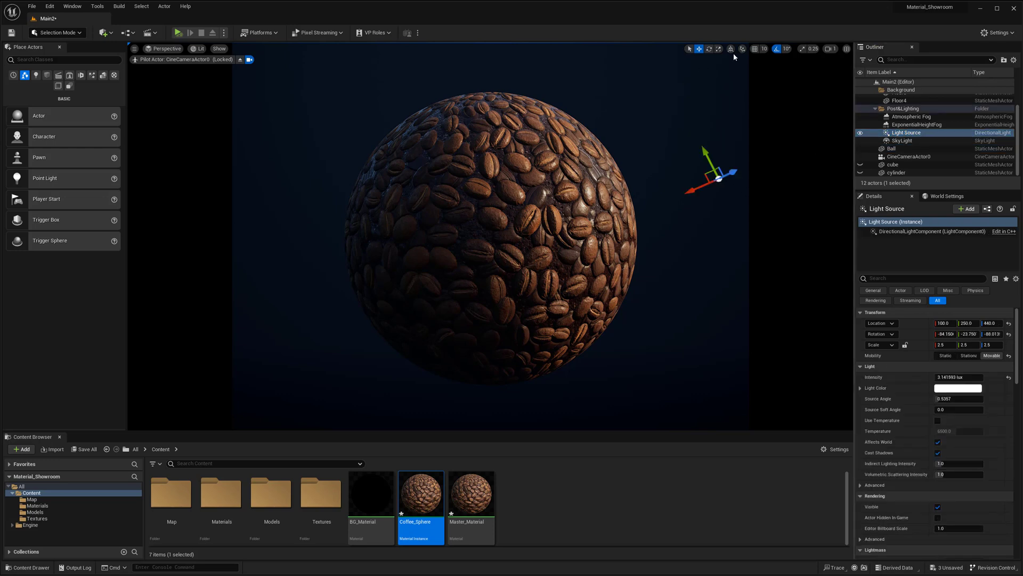
pyautogui.click(731, 49)
pyautogui.click(914, 154)
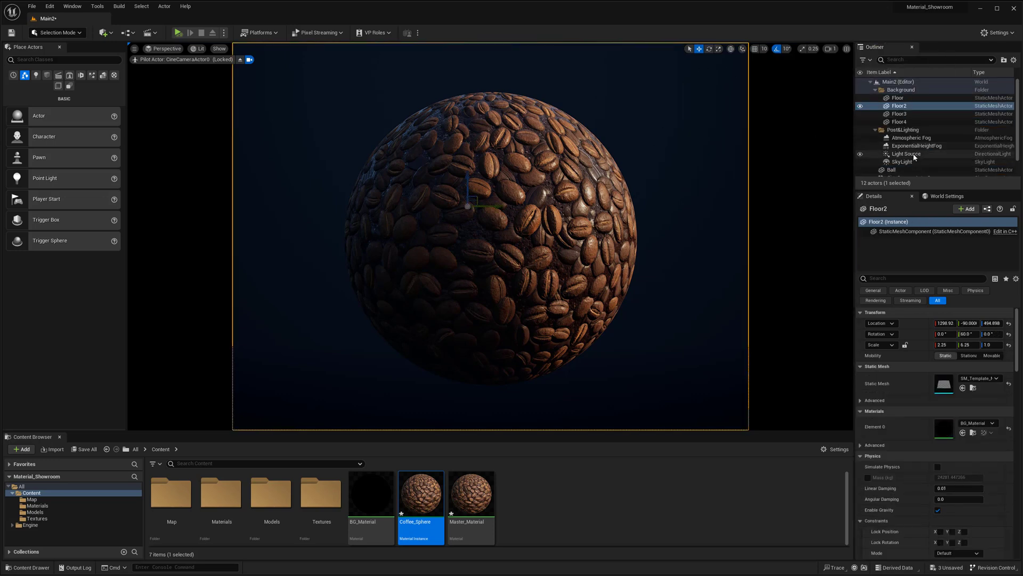
pyautogui.press('e')
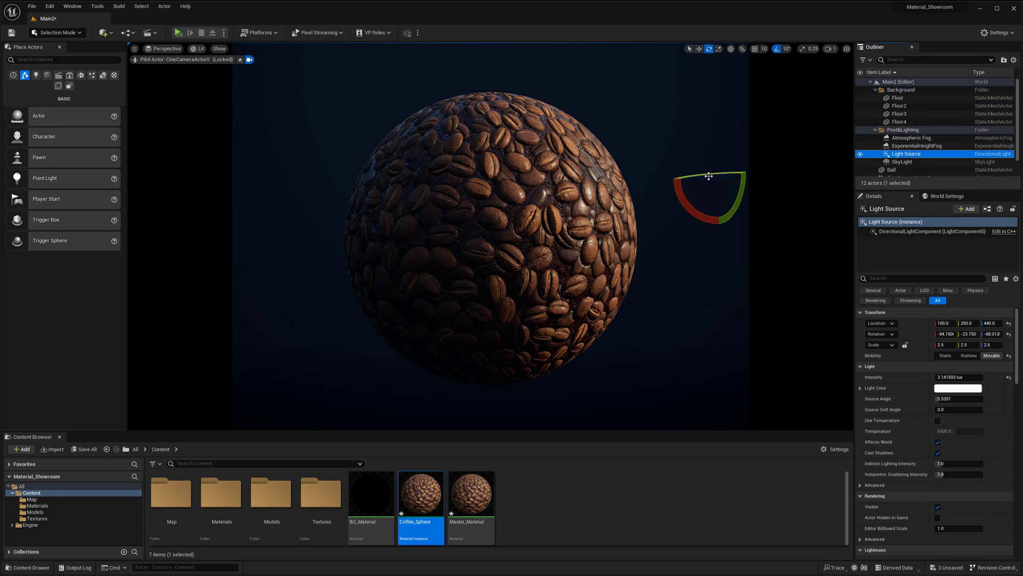
pyautogui.click(730, 48)
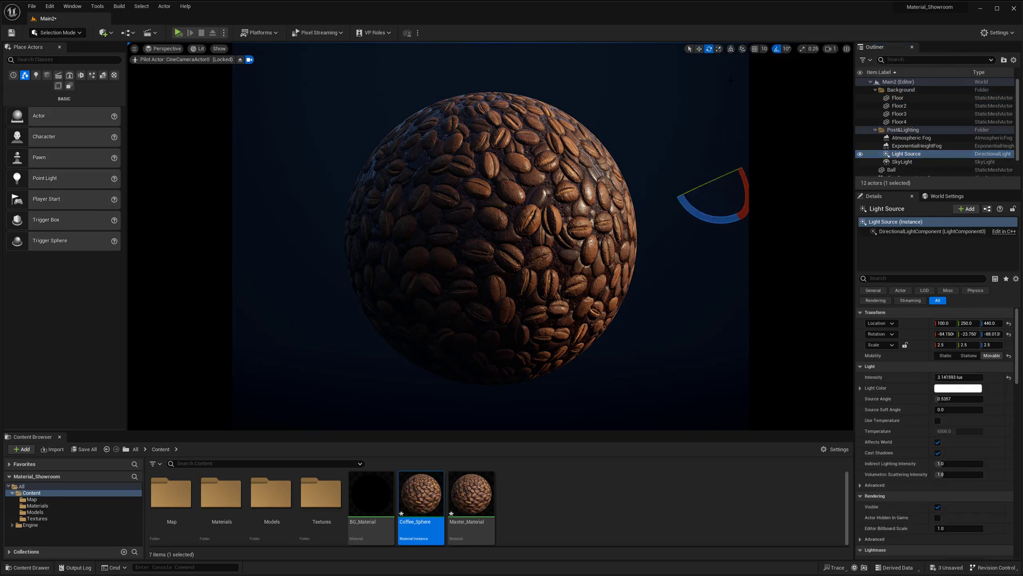
pyautogui.click(731, 49)
pyautogui.moveTo(715, 171); pyautogui.dragTo(661, 180)
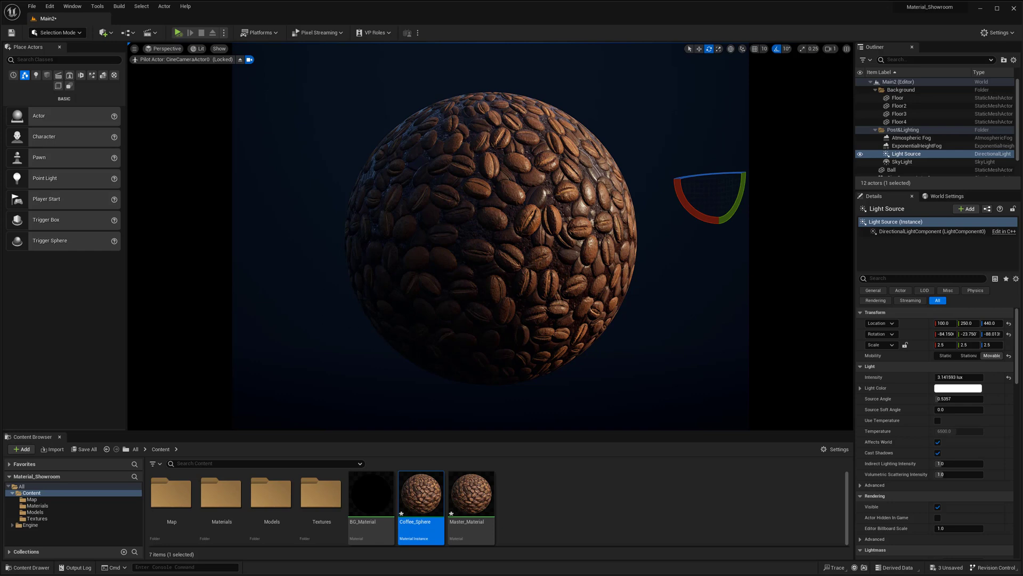
pyautogui.click(525, 517)
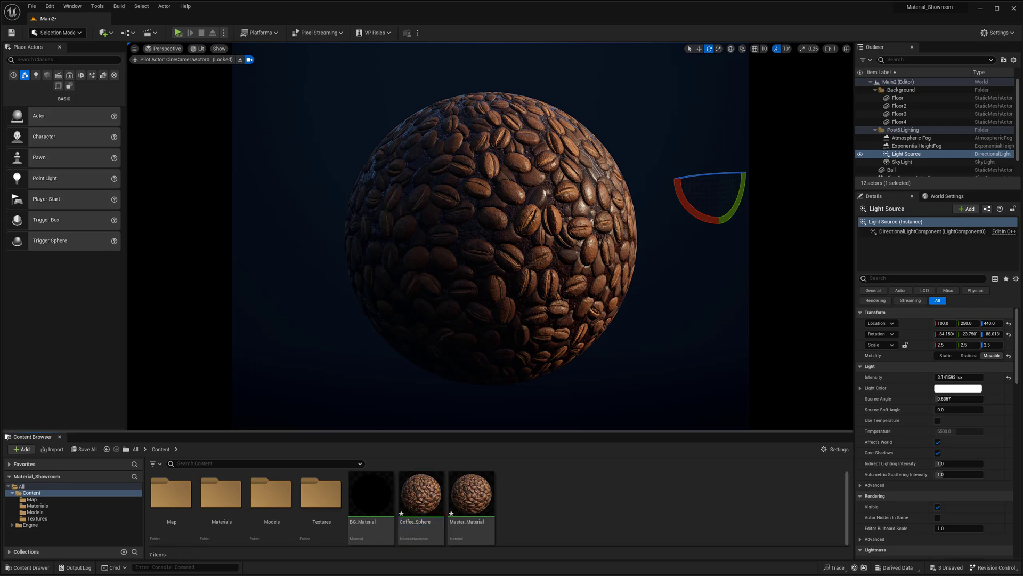
pyautogui.click(695, 295)
pyautogui.press('w')
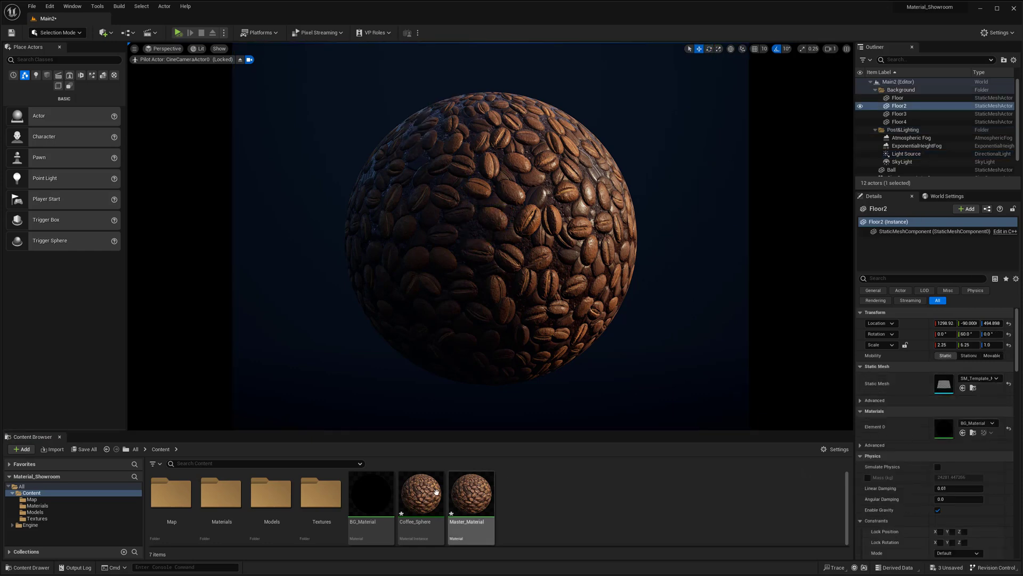
# Enable the Tiling_Amount override in the Coffee_Sphere material instance and close its editor
pyautogui.click(474, 503)
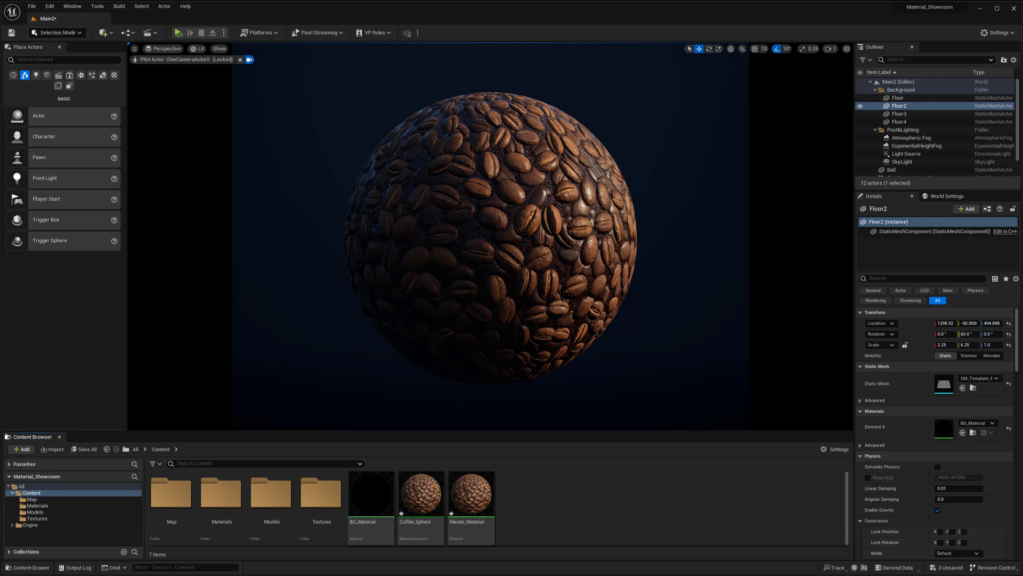
pyautogui.moveTo(424, 499)
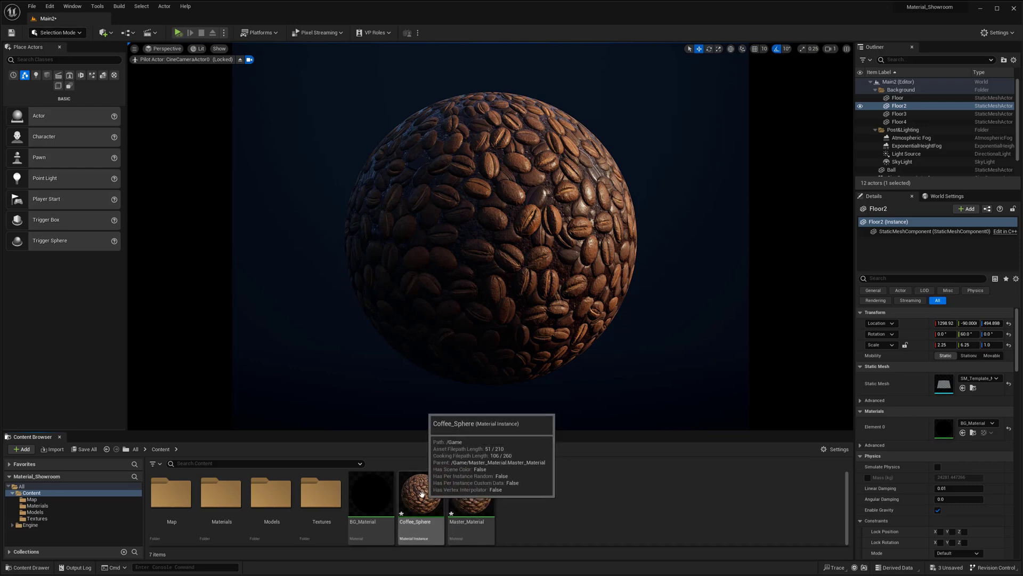
pyautogui.doubleClick(421, 495)
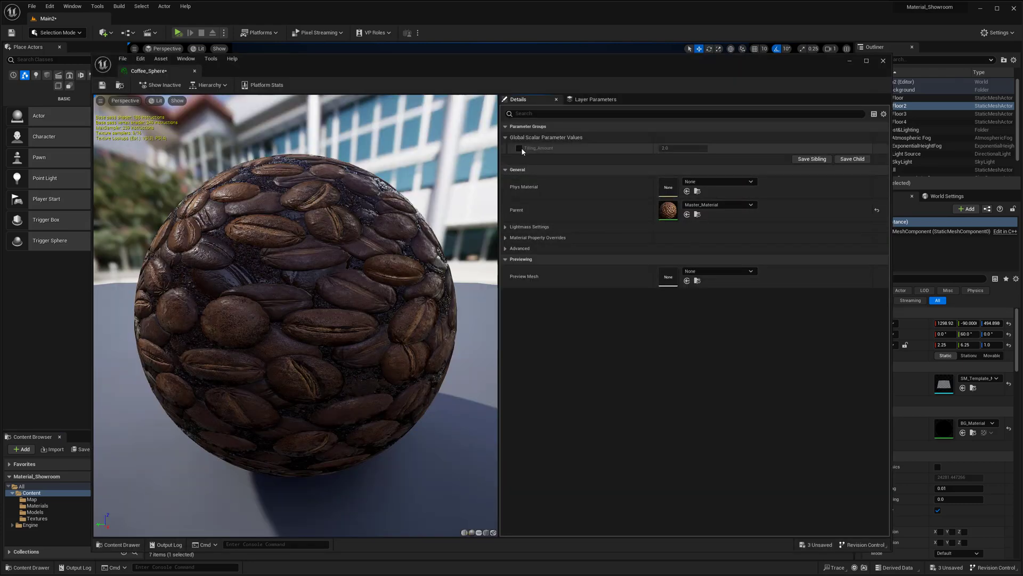
pyautogui.click(519, 148)
pyautogui.click(195, 71)
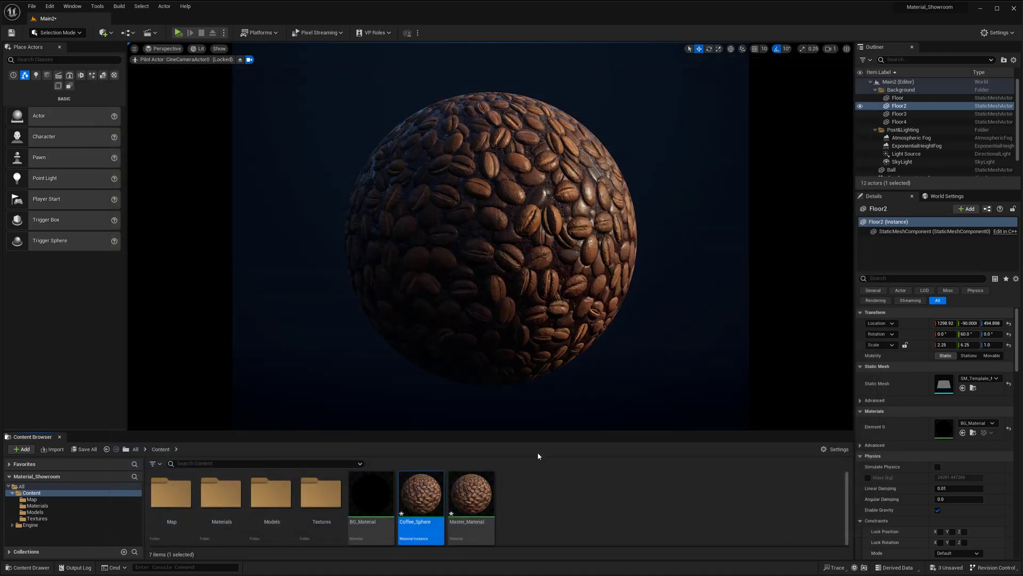
# Switch the editor to Modeling mode and select the ball
pyautogui.click(60, 33)
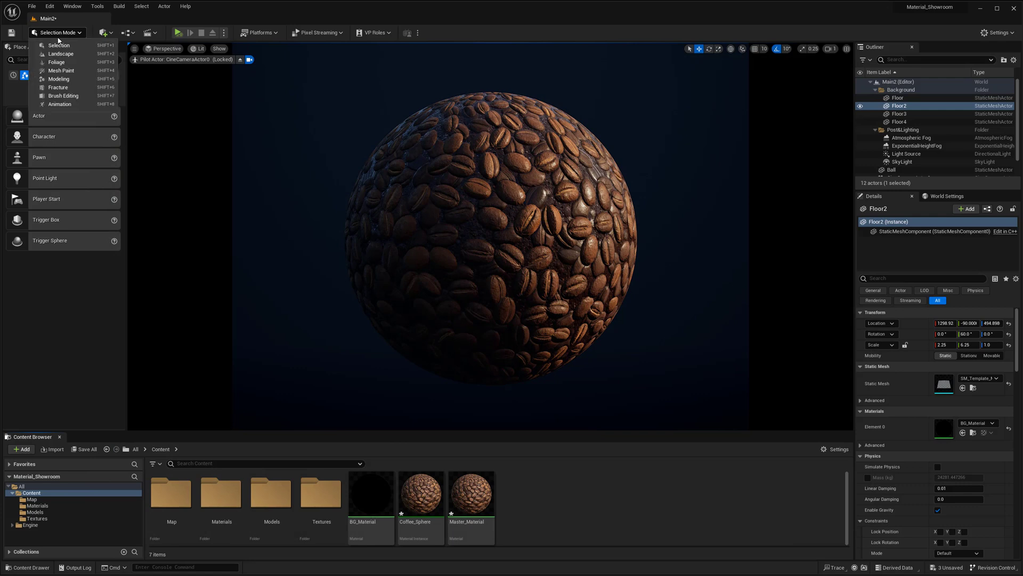
pyautogui.click(59, 80)
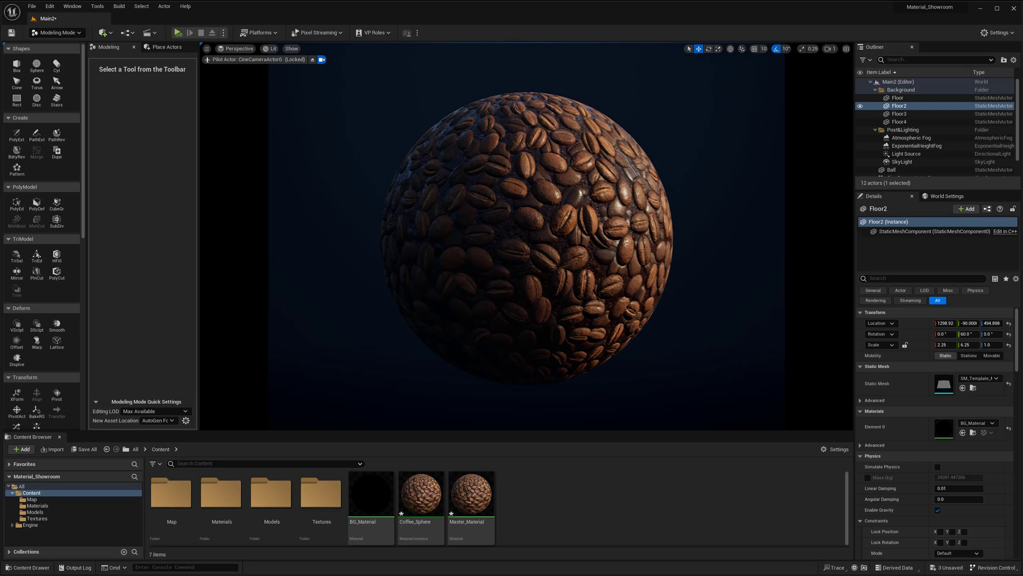
pyautogui.click(527, 237)
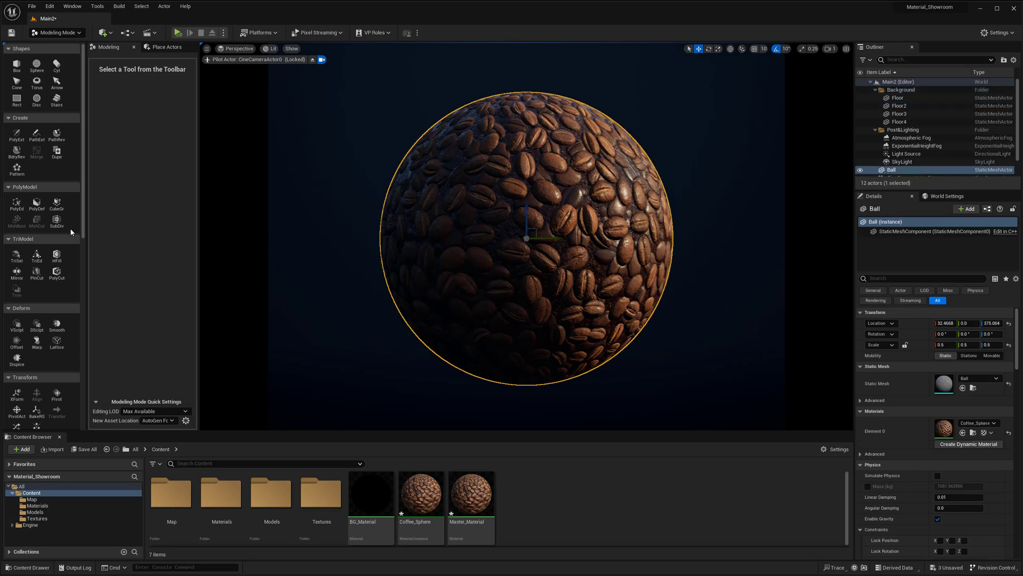
# Start the Displace deform tool on the selected ball
pyautogui.scroll(-2, 86, 234)
pyautogui.scroll(-1, 85, 234)
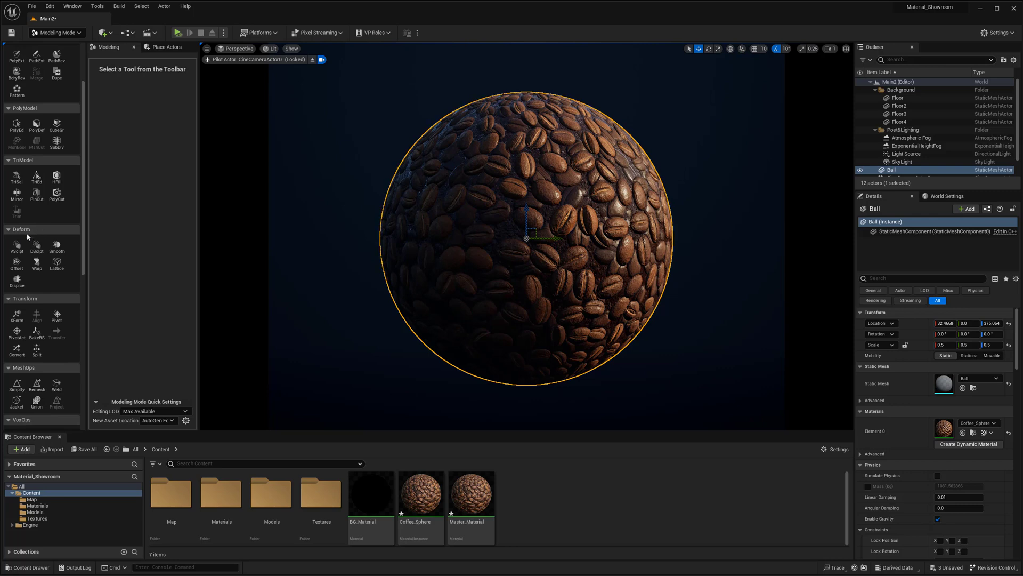
pyautogui.scroll(-1, 32, 241)
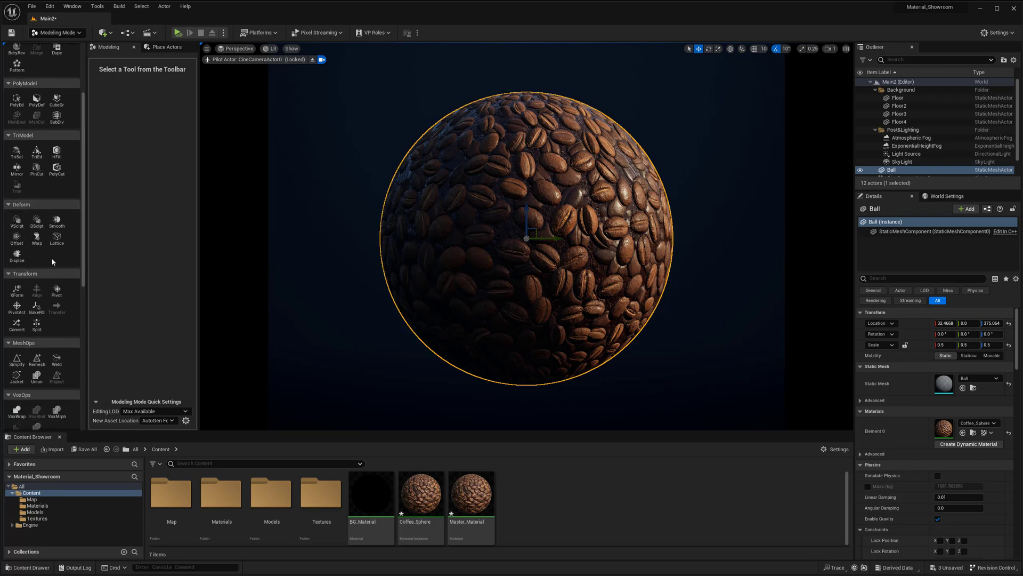
pyautogui.scroll(-2, 84, 250)
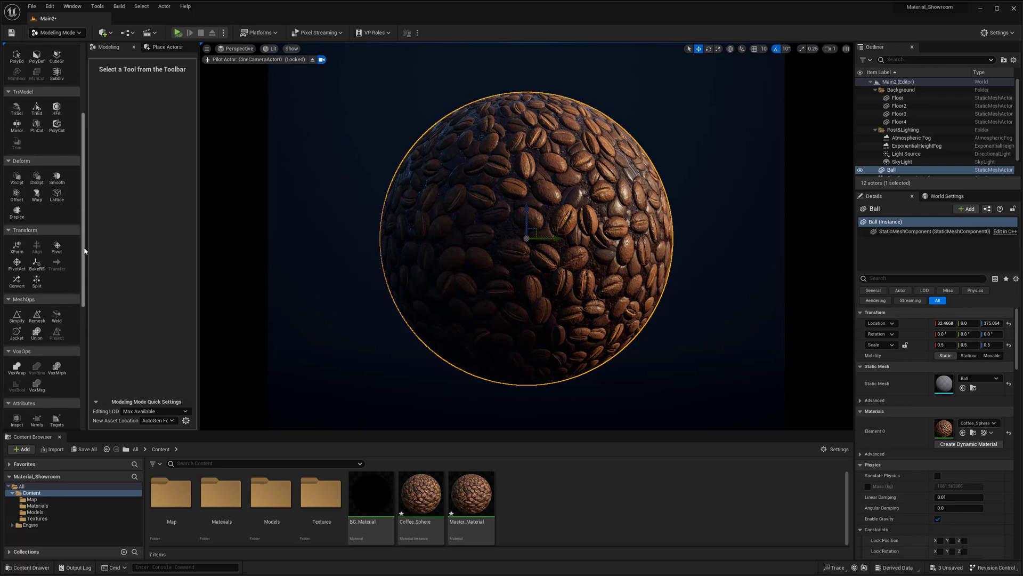
pyautogui.scroll(5, 84, 251)
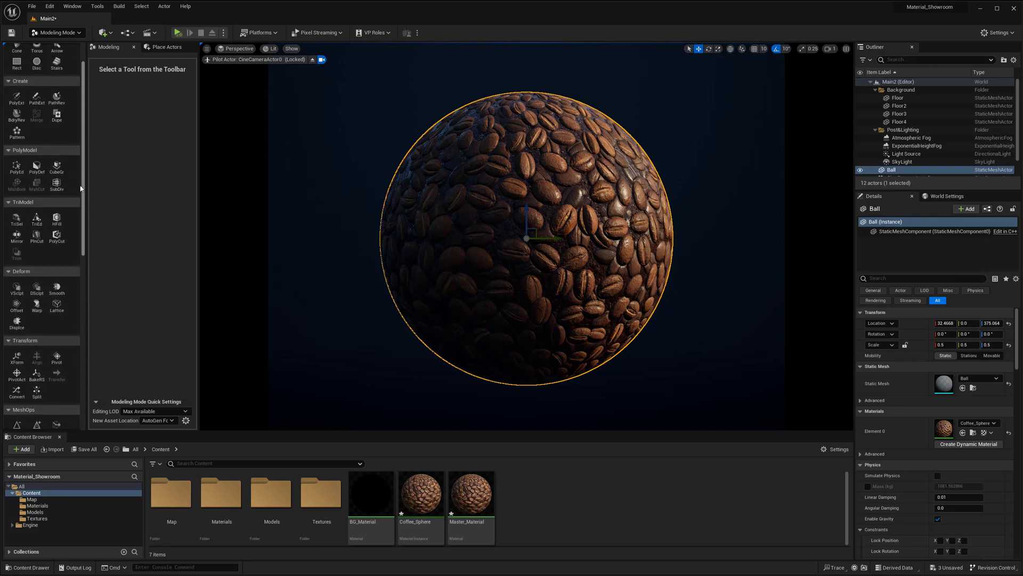
pyautogui.scroll(2, 83, 181)
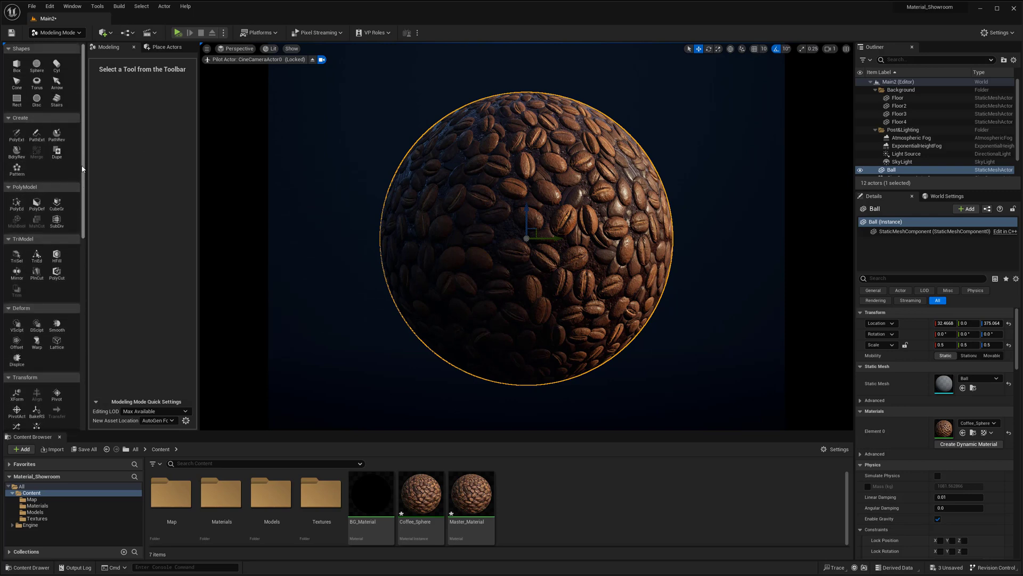
pyautogui.moveTo(83, 173); pyautogui.dragTo(85, 210)
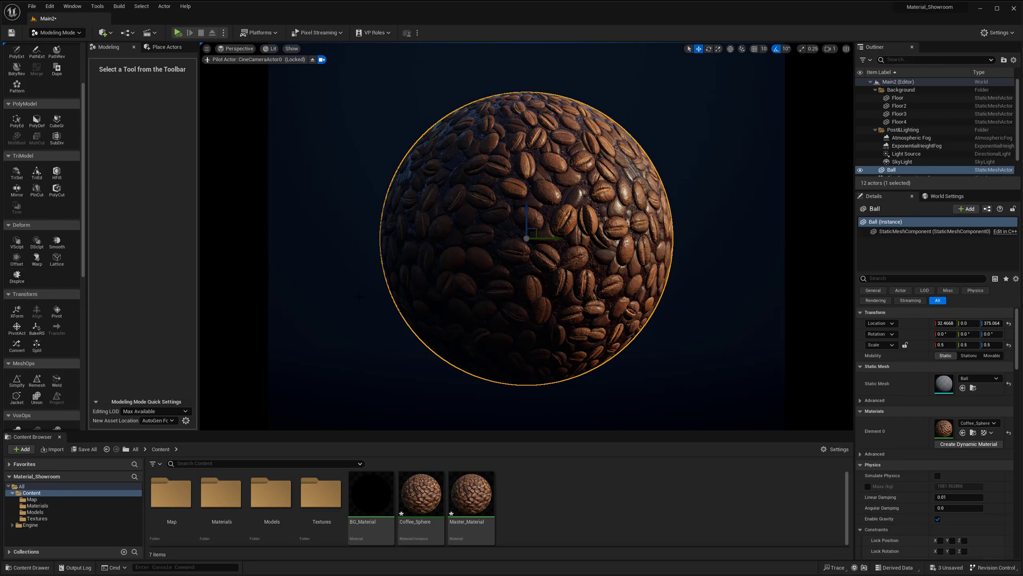
pyautogui.click(16, 276)
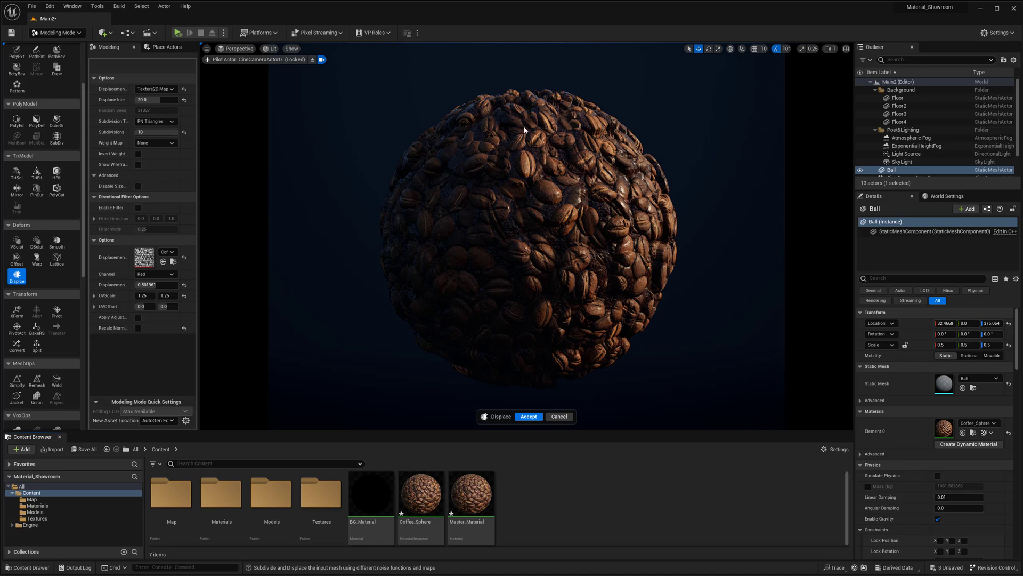
# Reset the Displace tool's displacement type, displace intensity and subdivisions to their default values
pyautogui.click(184, 89)
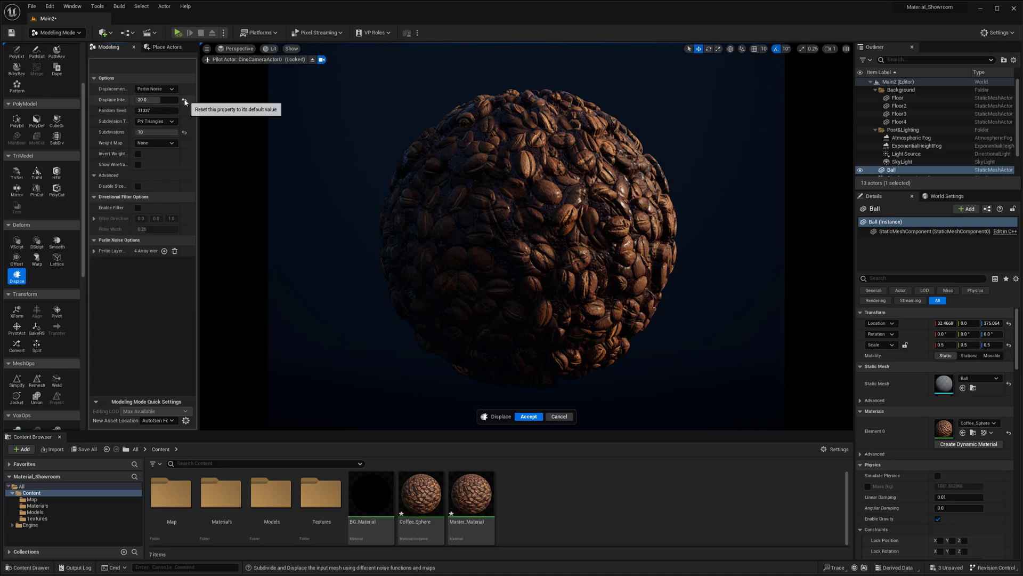
pyautogui.click(184, 100)
pyautogui.moveTo(160, 131); pyautogui.dragTo(144, 131)
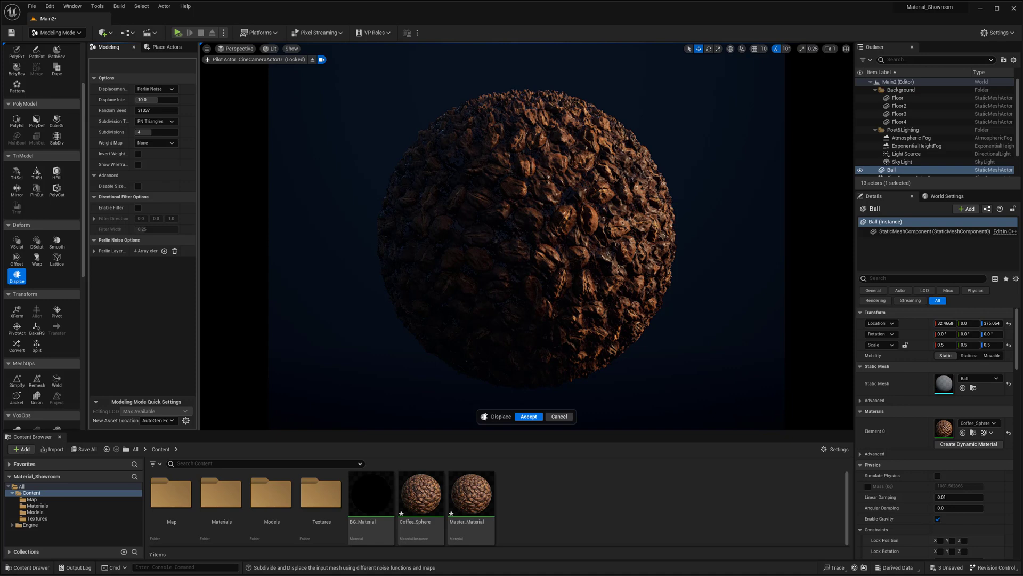
# Set the displacement type to Texture2D Map and reset the UV scale to its default
pyautogui.click(153, 89)
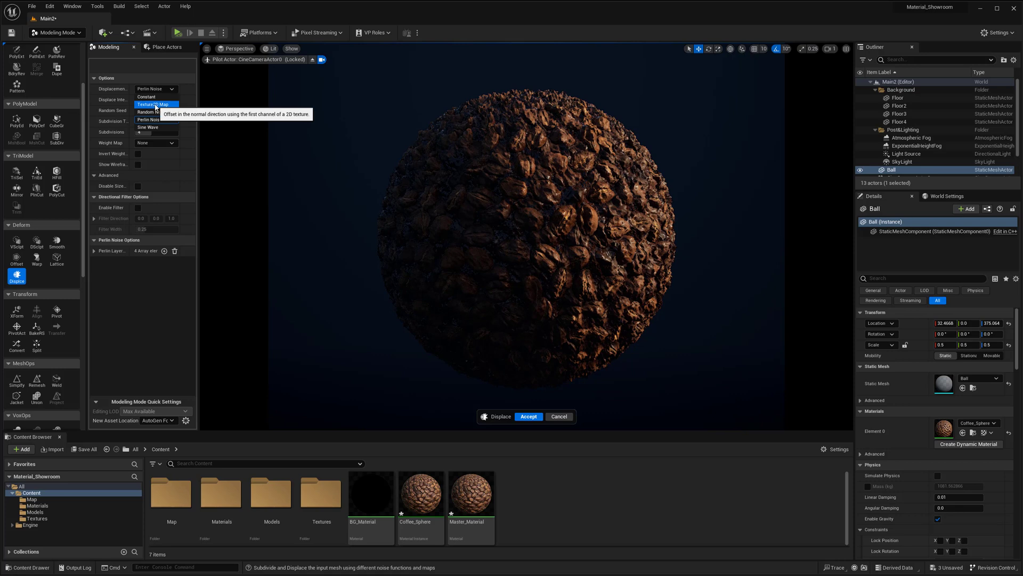
pyautogui.click(156, 106)
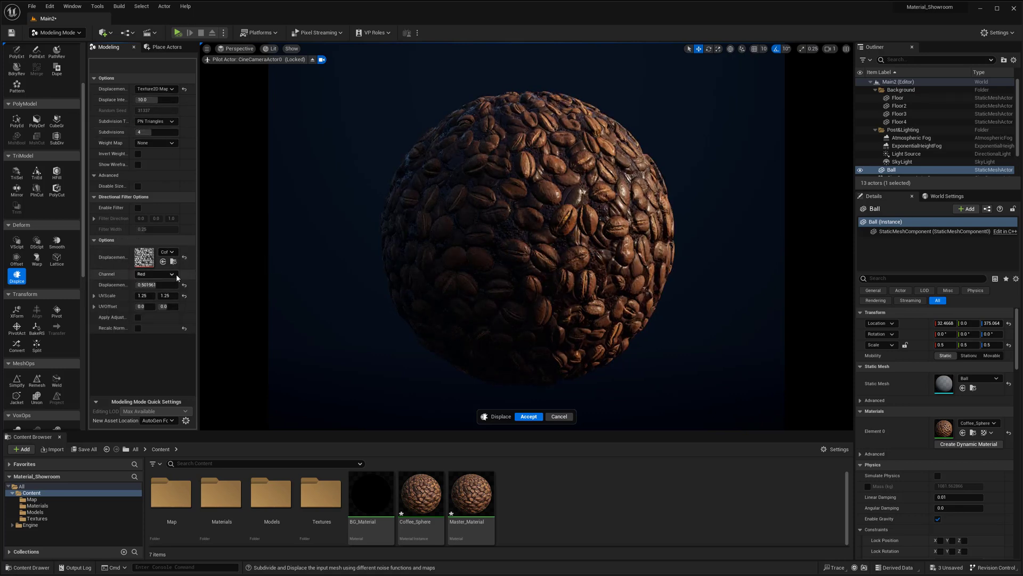
pyautogui.click(183, 295)
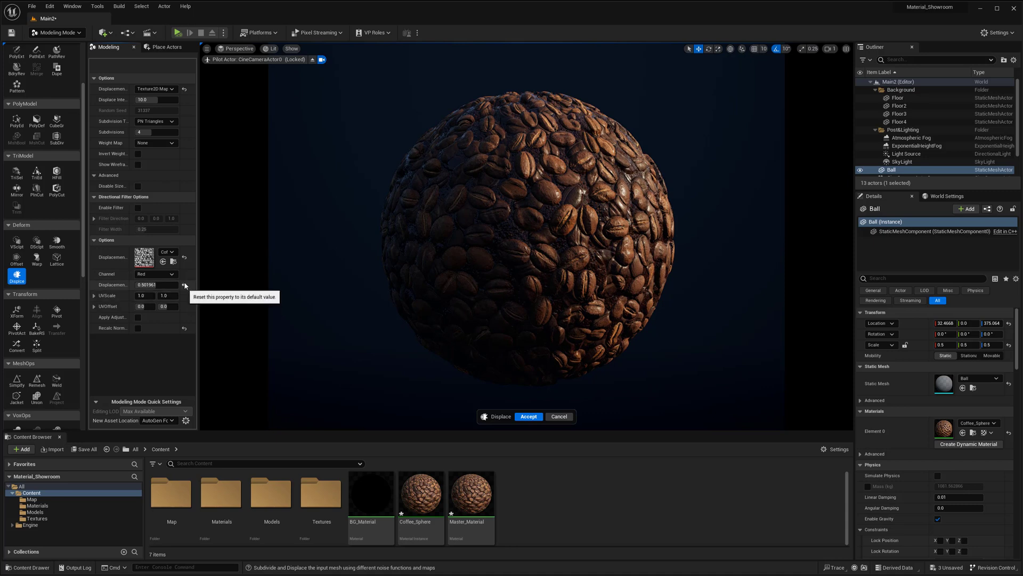
# Assign the Coffee-Beans-height texture as the displacement map
pyautogui.click(167, 251)
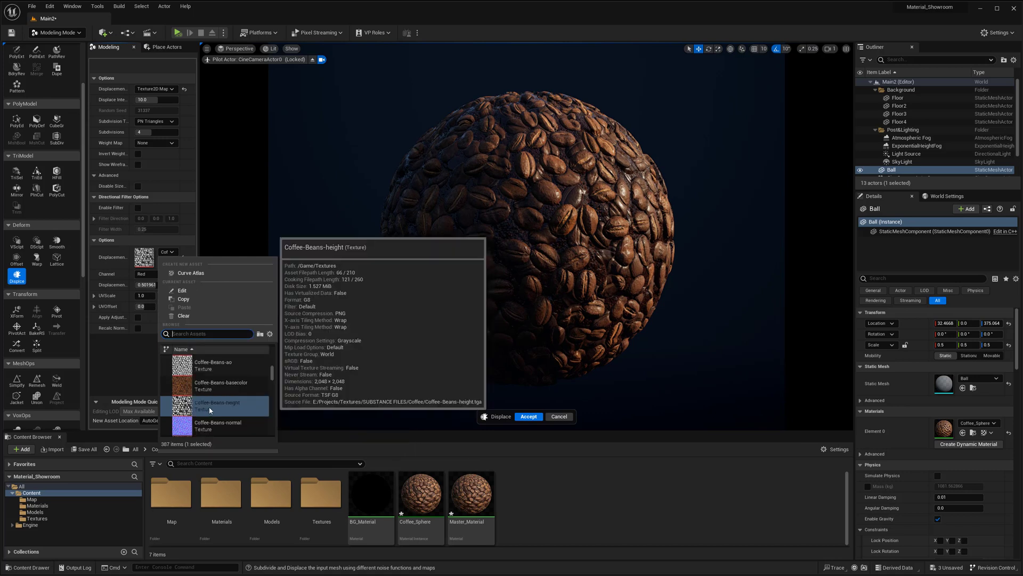
pyautogui.click(244, 408)
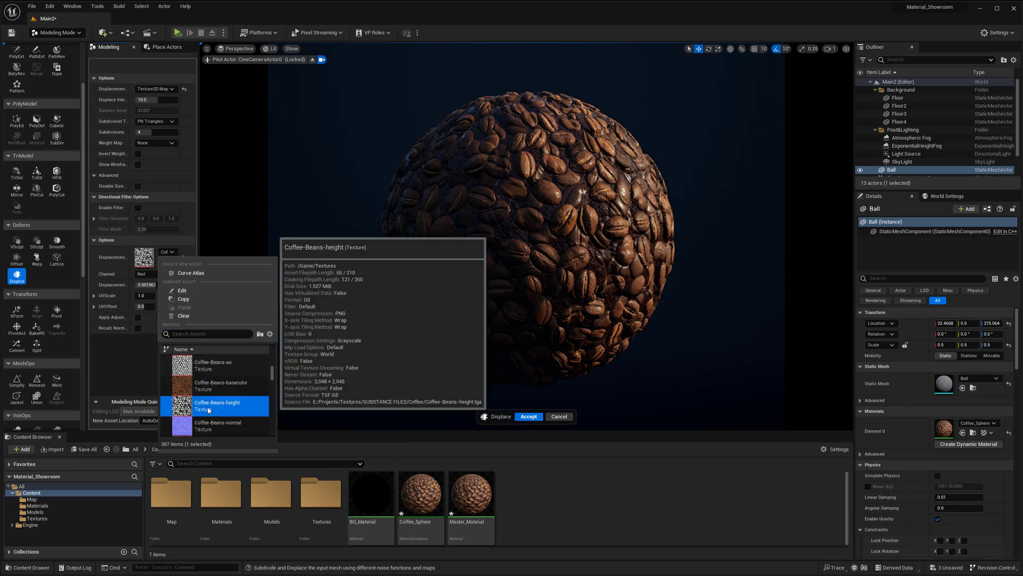
pyautogui.click(198, 409)
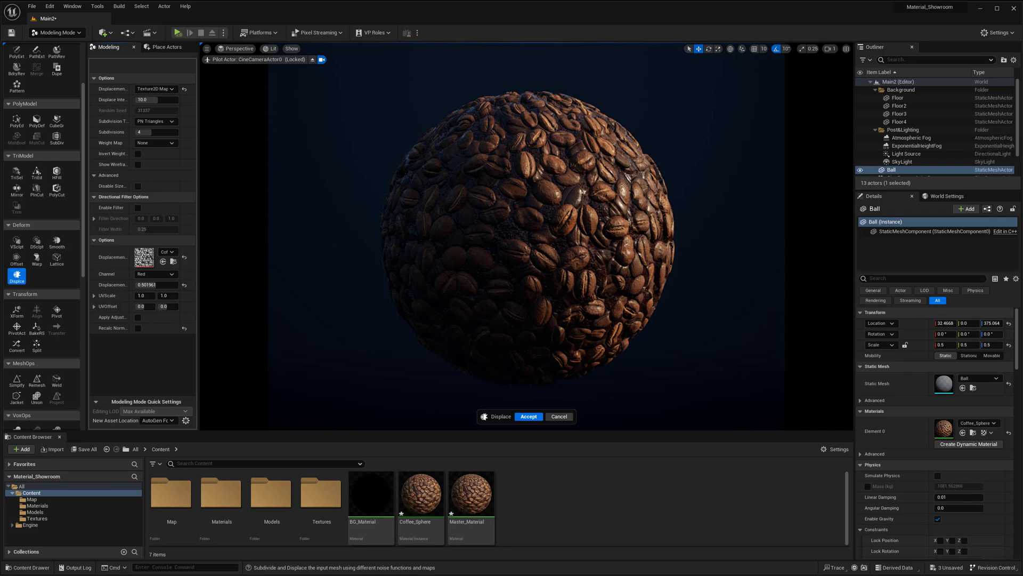
# Try a displace intensity of 100 on the ball, and reset the intensity to its default
pyautogui.click(153, 99)
pyautogui.write('100')
pyautogui.press('Return')
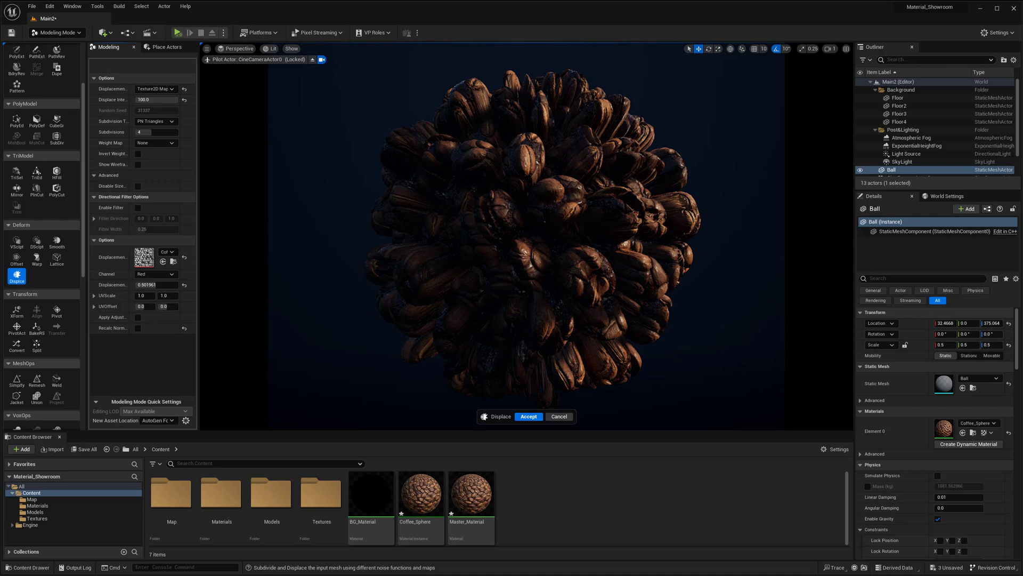
pyautogui.click(184, 99)
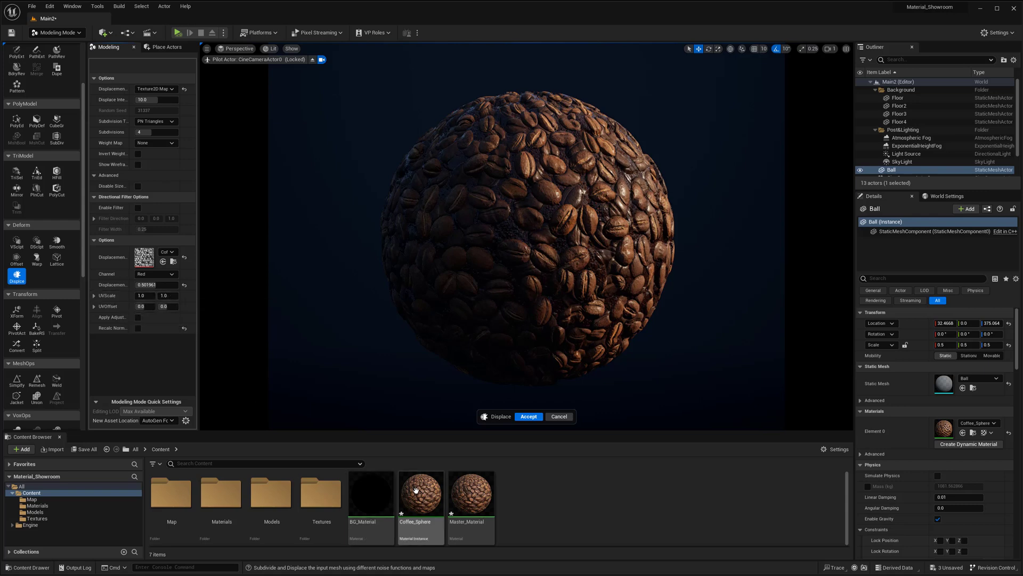
# Set the displacement map's UV scale to 2 in both directions to match the material's tiling
pyautogui.click(140, 295)
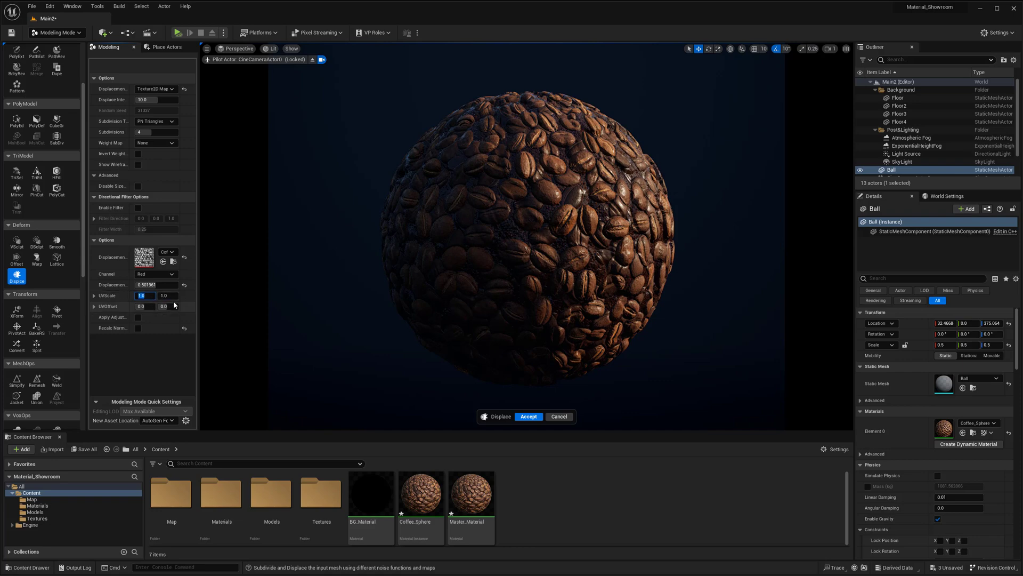
pyautogui.write('2')
pyautogui.press('Tab')
pyautogui.write('2')
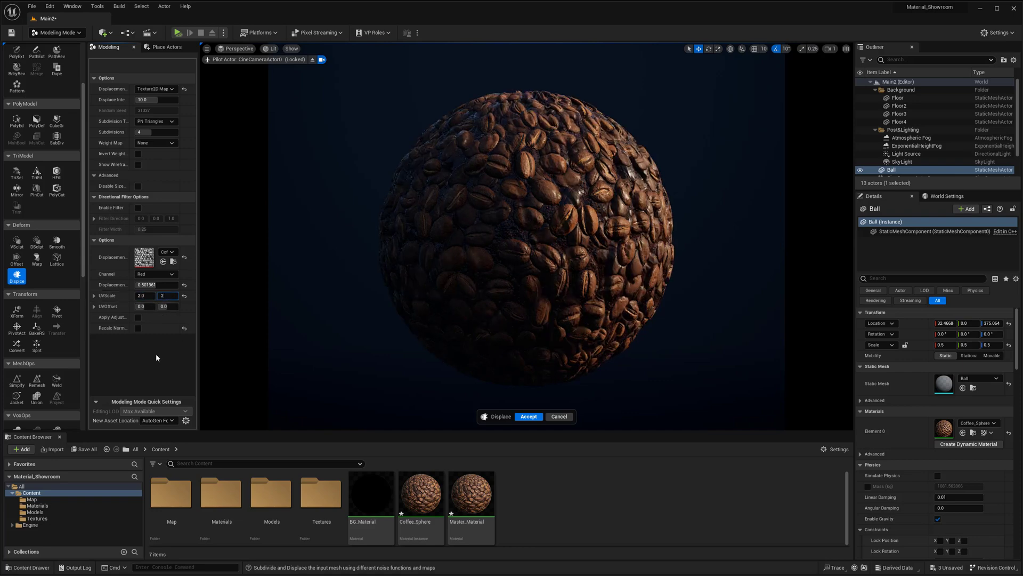
pyautogui.press('Return')
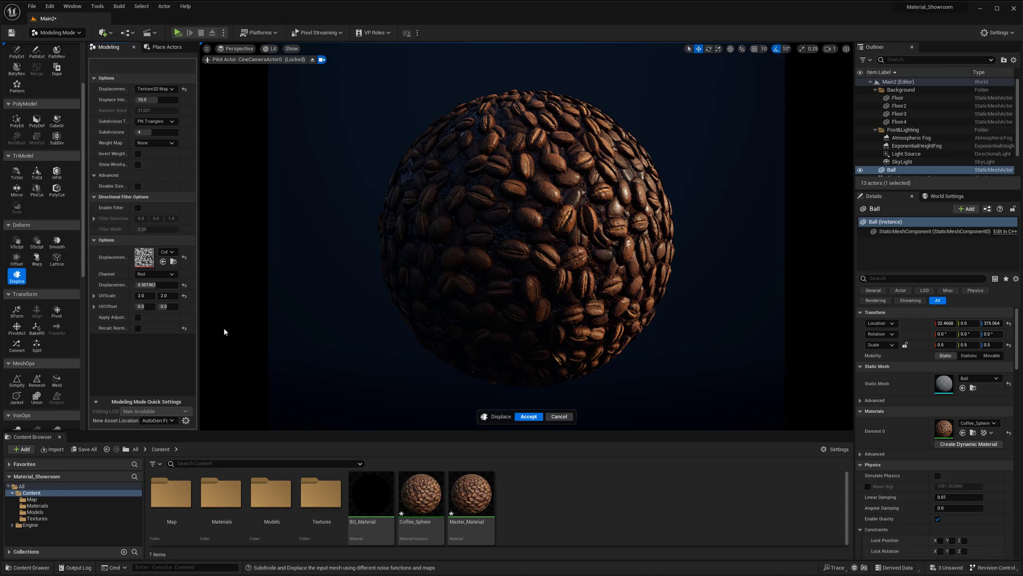
# Compare the ball with normal recalculation on and off, leave it off, and set the subdivisions to 10
pyautogui.click(185, 327)
pyautogui.click(137, 328)
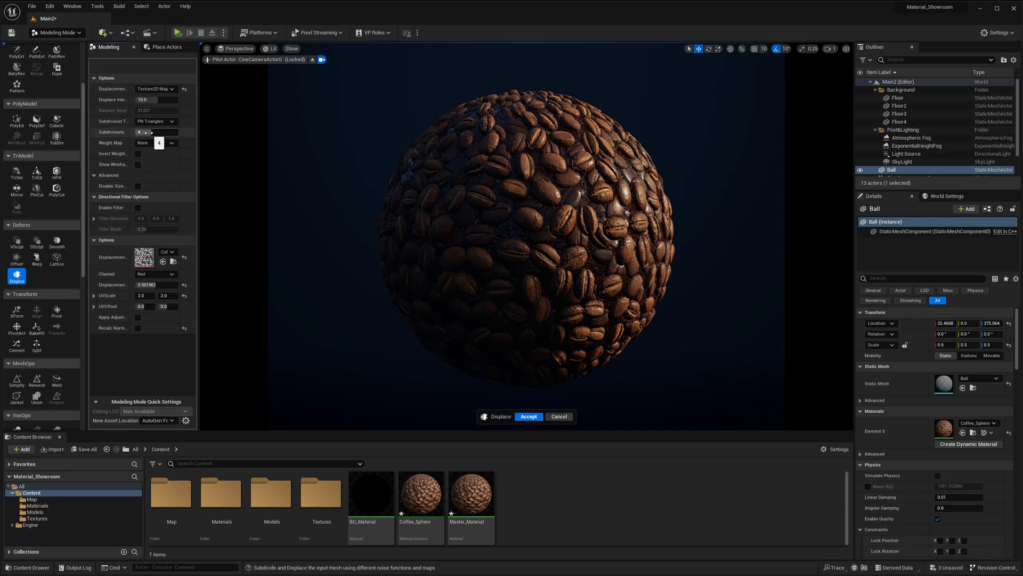
pyautogui.moveTo(148, 132); pyautogui.dragTo(152, 134)
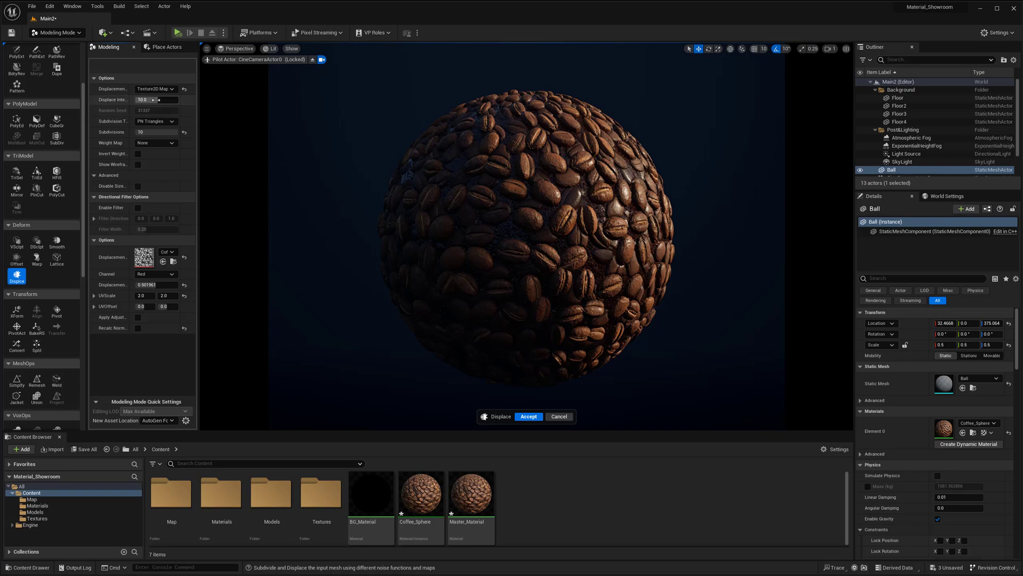
# Try displace intensities of about 24.34 and 30, and settle on 20
pyautogui.moveTo(152, 99); pyautogui.dragTo(161, 100)
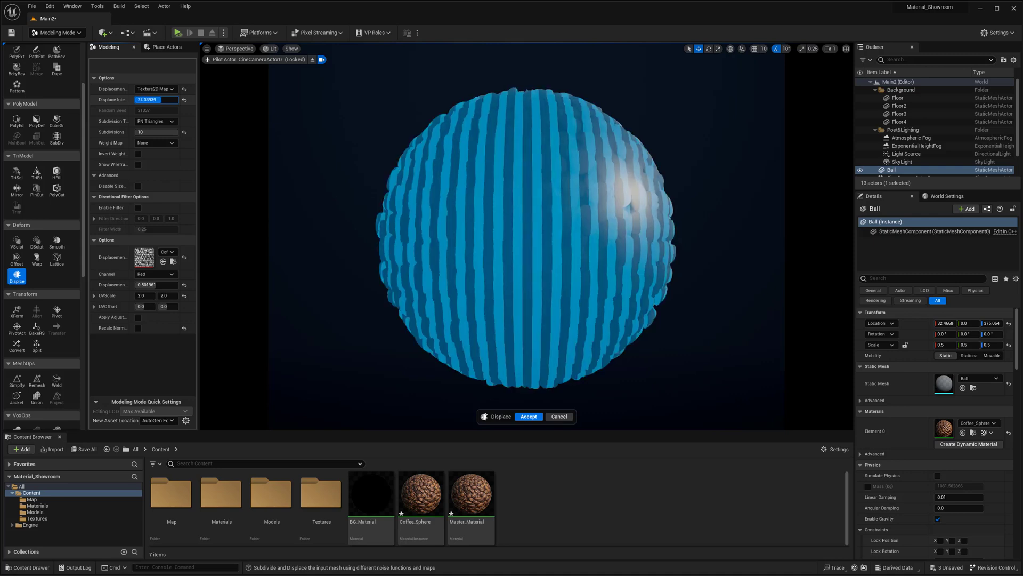
pyautogui.click(161, 100)
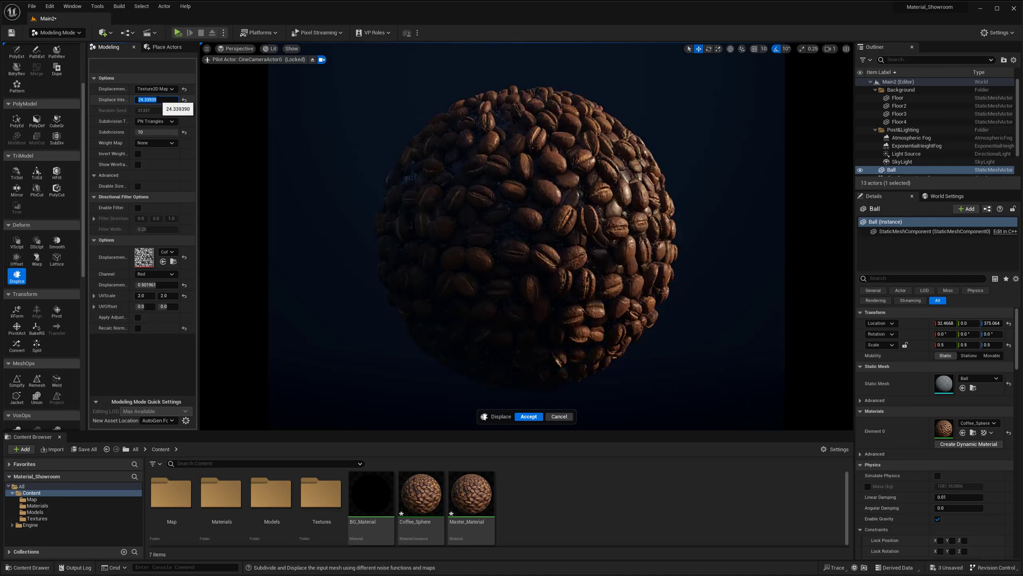
pyautogui.write('30')
pyautogui.press('Return')
pyautogui.write('20')
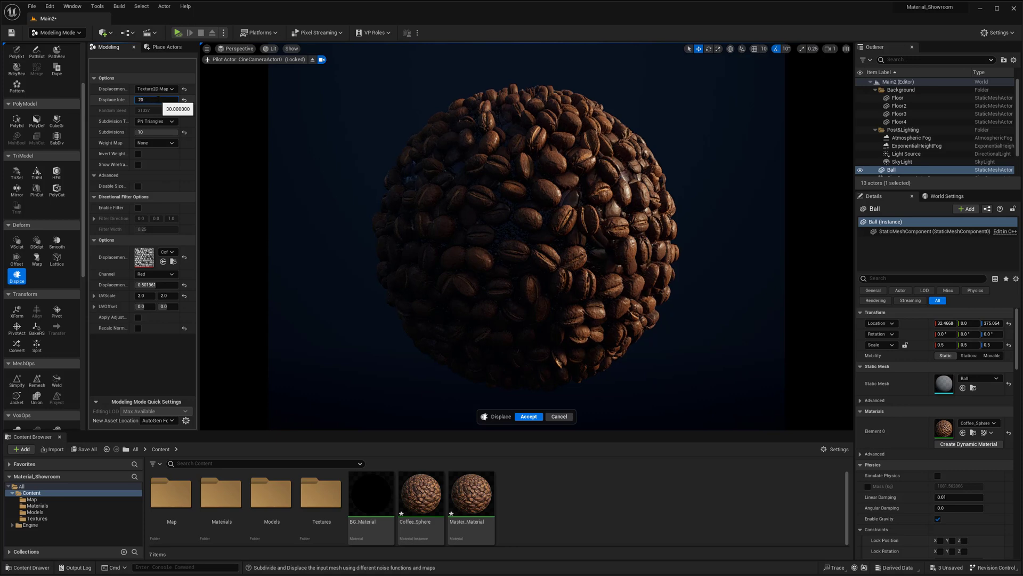
pyautogui.press('Return')
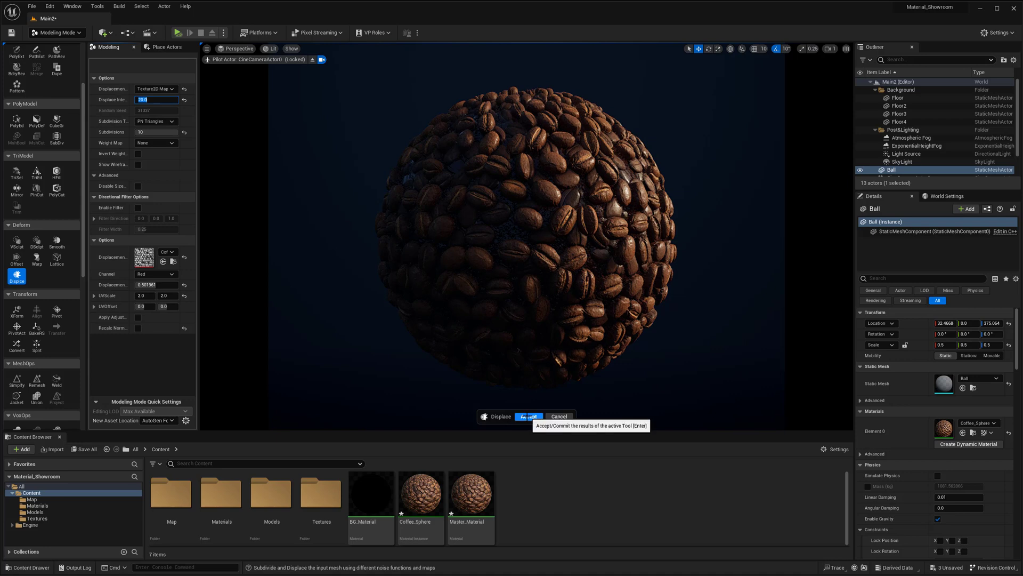
# Accept the displacement of the ball and switch the editor back to Selection mode
pyautogui.click(527, 417)
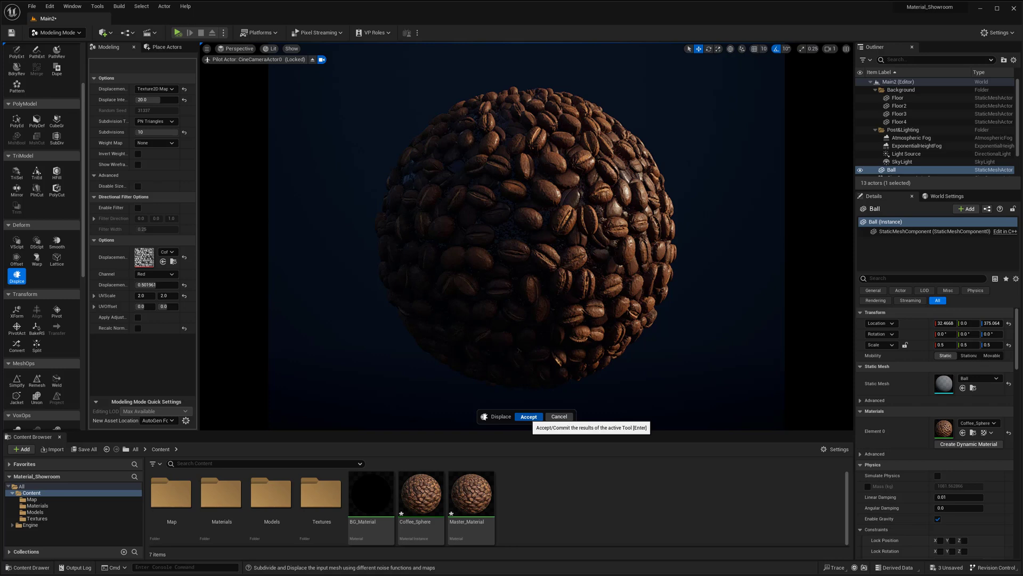
pyautogui.click(529, 416)
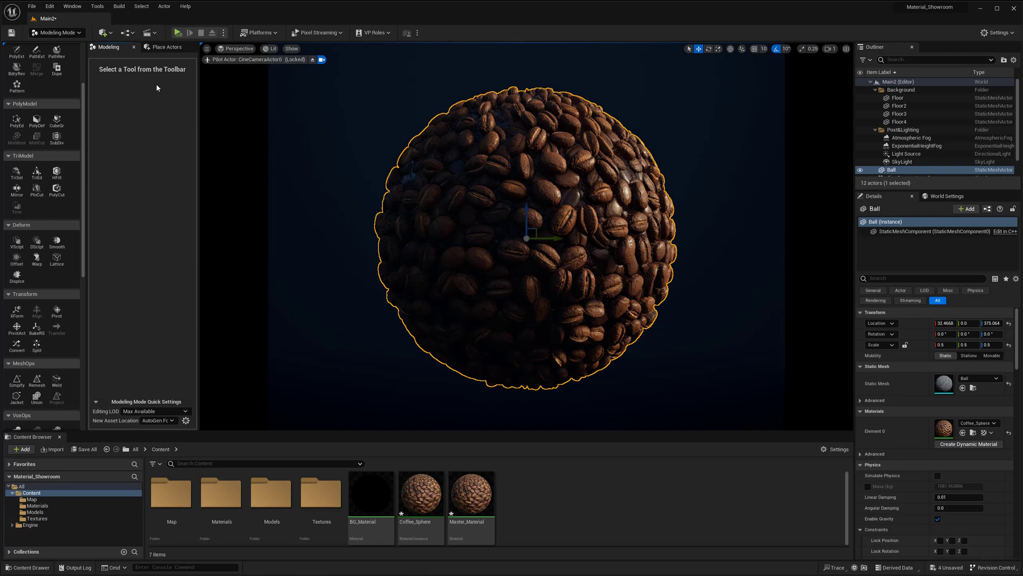
pyautogui.click(56, 33)
pyautogui.click(58, 42)
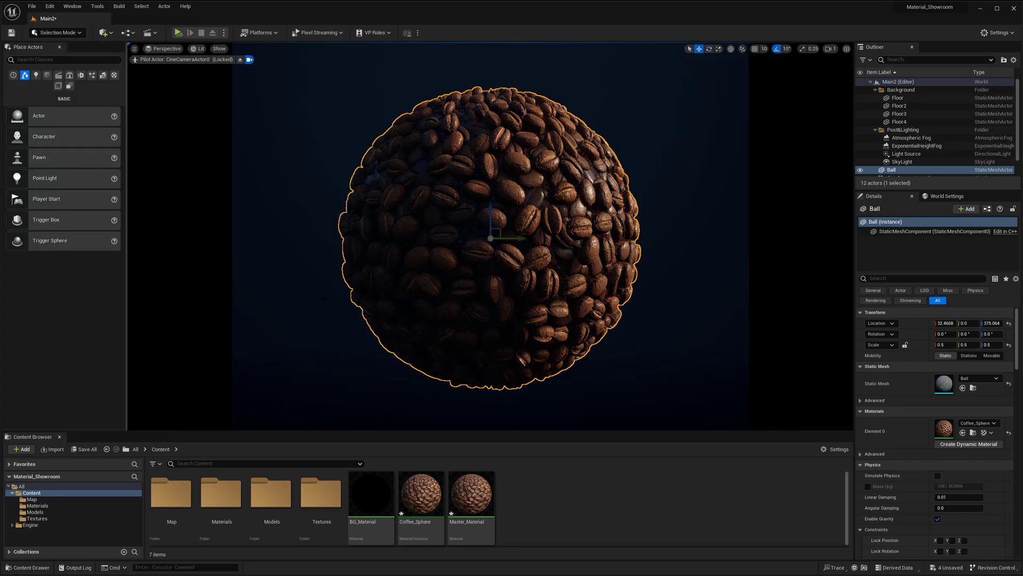
# Open the ball's static mesh in its editor, inspect the displaced geometry from several sides, and close the mesh editor
pyautogui.click(899, 106)
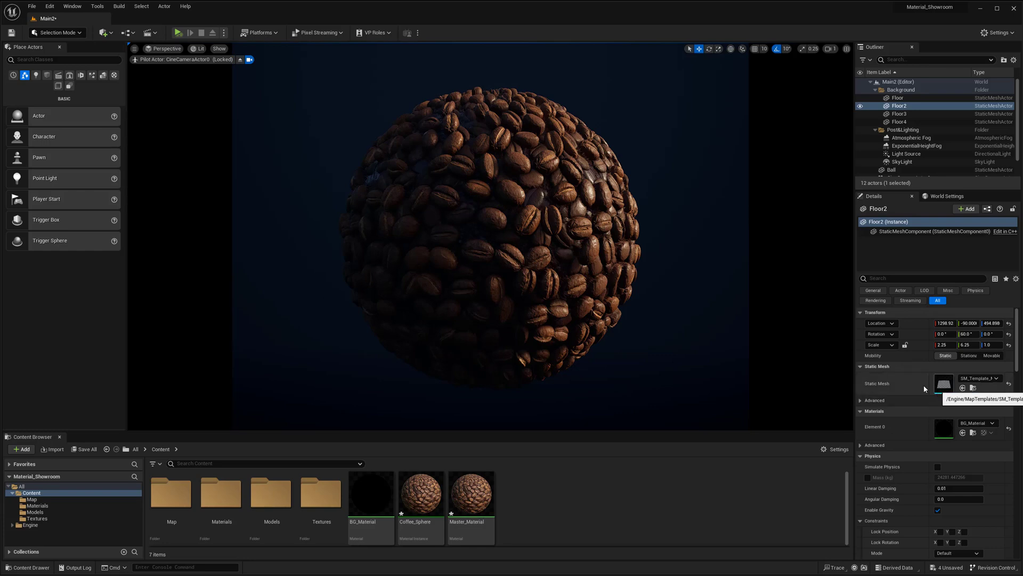
pyautogui.hotkey('ctrl', 'z')
pyautogui.doubleClick(944, 384)
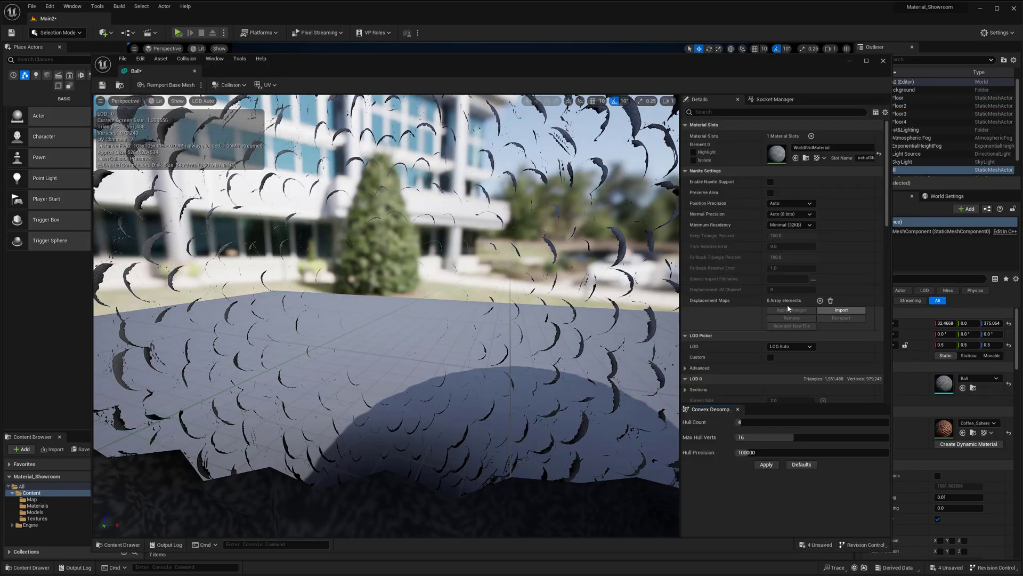
pyautogui.press('f')
pyautogui.moveTo(587, 214); pyautogui.dragTo(337, 363)
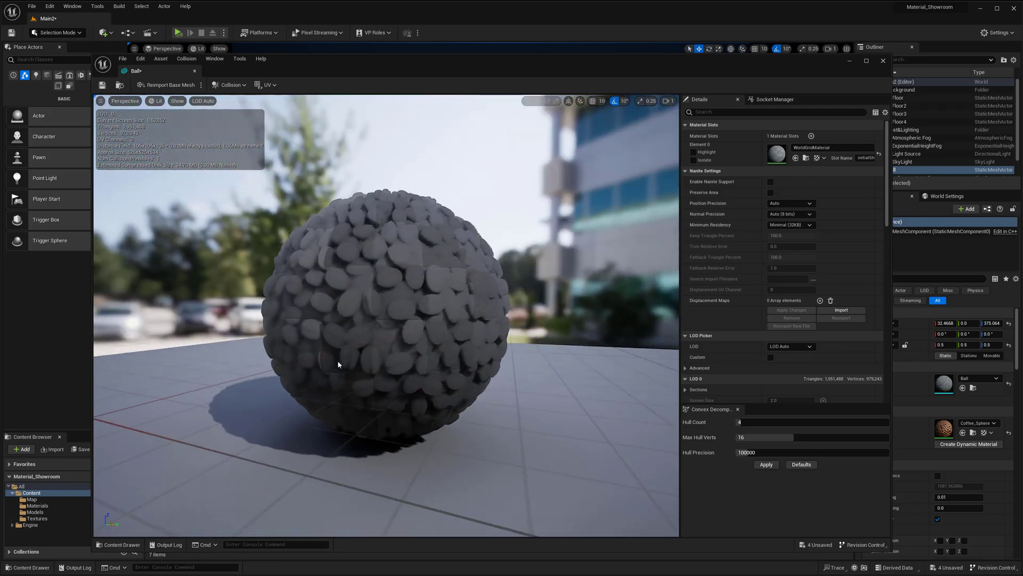
pyautogui.moveTo(455, 298); pyautogui.dragTo(353, 316)
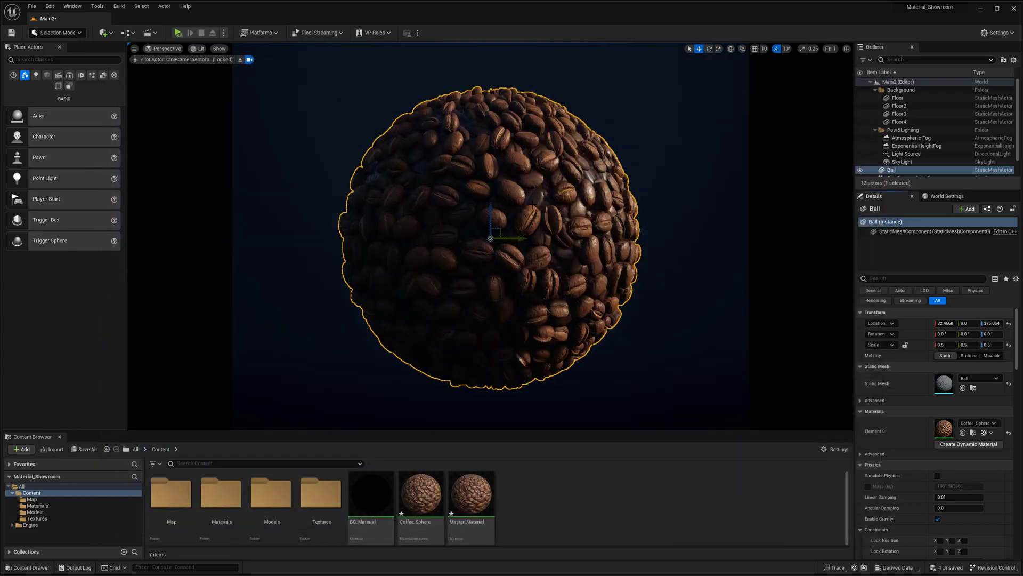
pyautogui.click(195, 71)
# Toggle Game View to examine the displaced ball without selection outlines and gizmos
pyautogui.press('g')
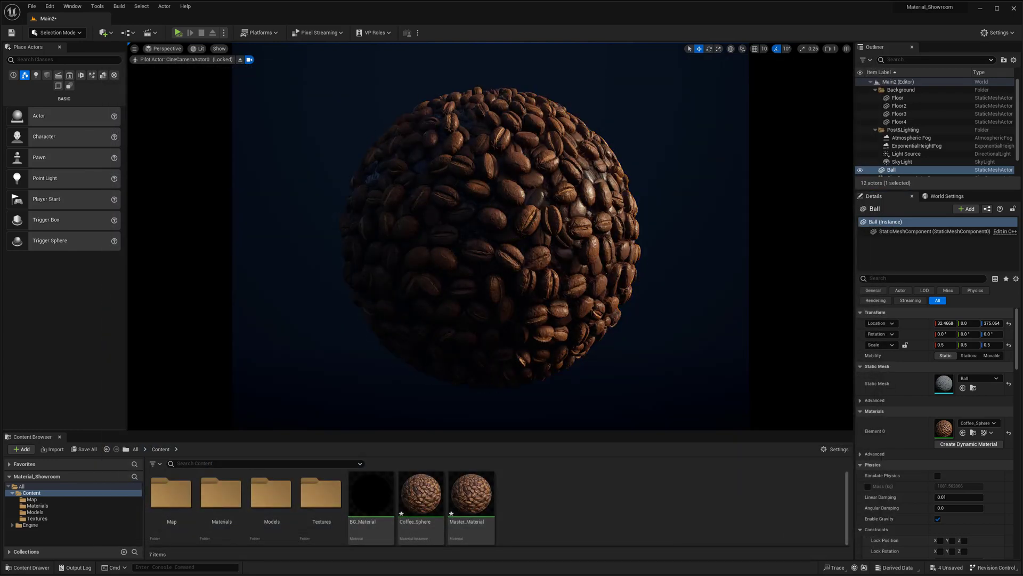
pyautogui.press('g')
pyautogui.press('g')
pyautogui.press('g')
pyautogui.press('g')
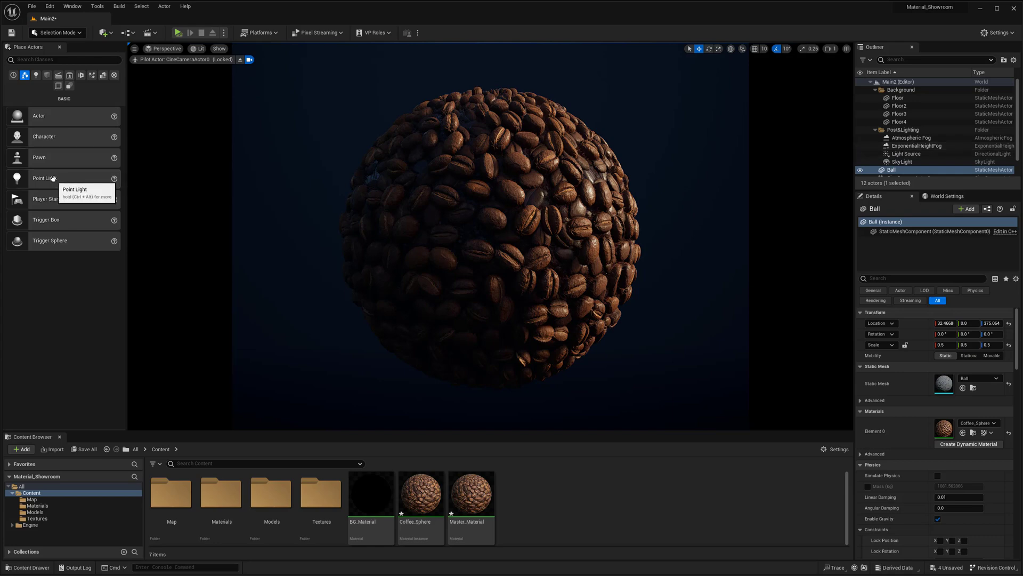
# Place a Point Light beside the ball's lower left edge and move it farther out along the Y axis
pyautogui.moveTo(239, 214); pyautogui.dragTo(274, 384)
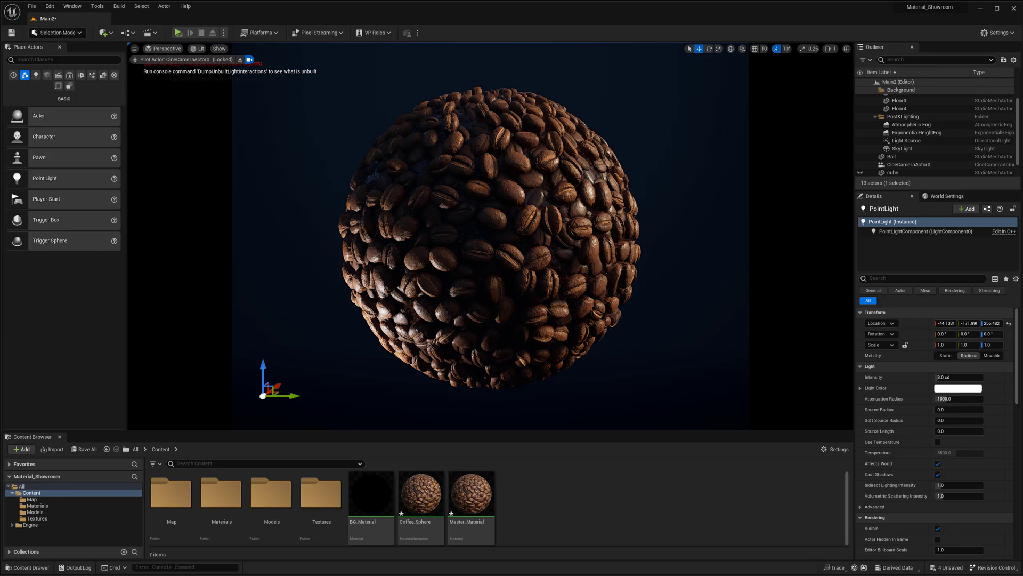
pyautogui.moveTo(294, 395); pyautogui.dragTo(242, 382)
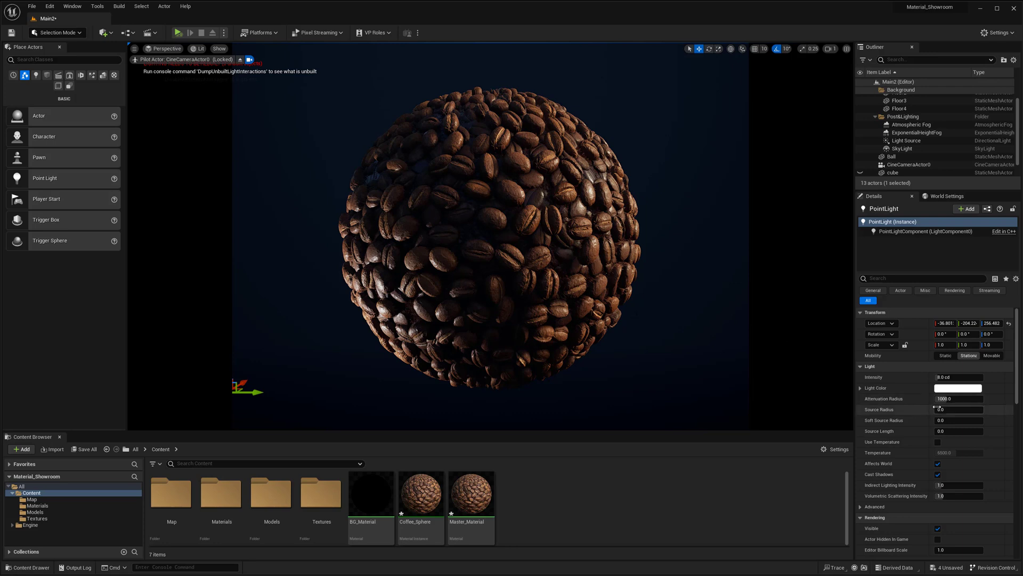
# Try a color temperature of 12000 on the Point Light, and turn Use Temperature back off
pyautogui.click(938, 441)
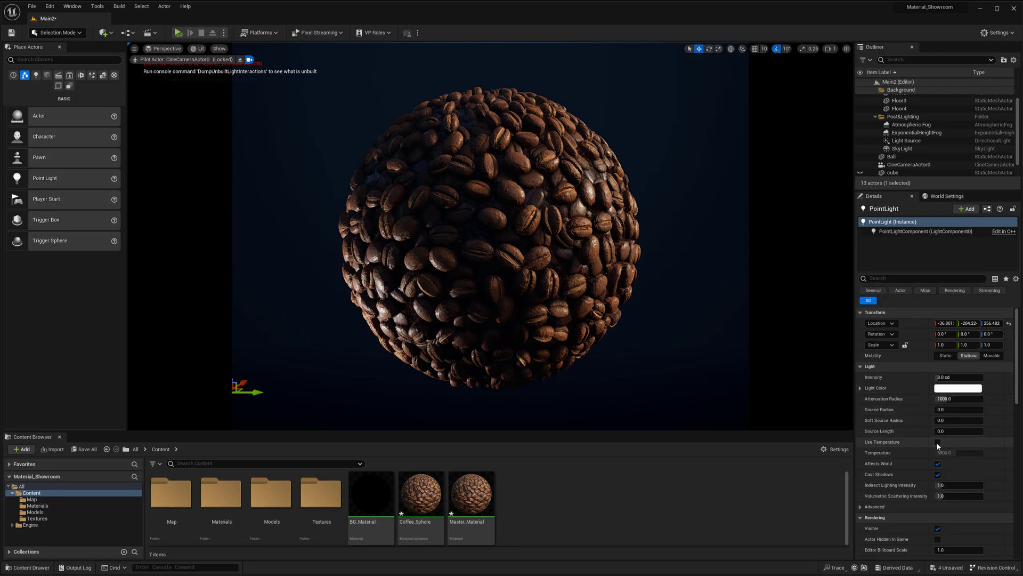
pyautogui.moveTo(951, 453); pyautogui.dragTo(1005, 452)
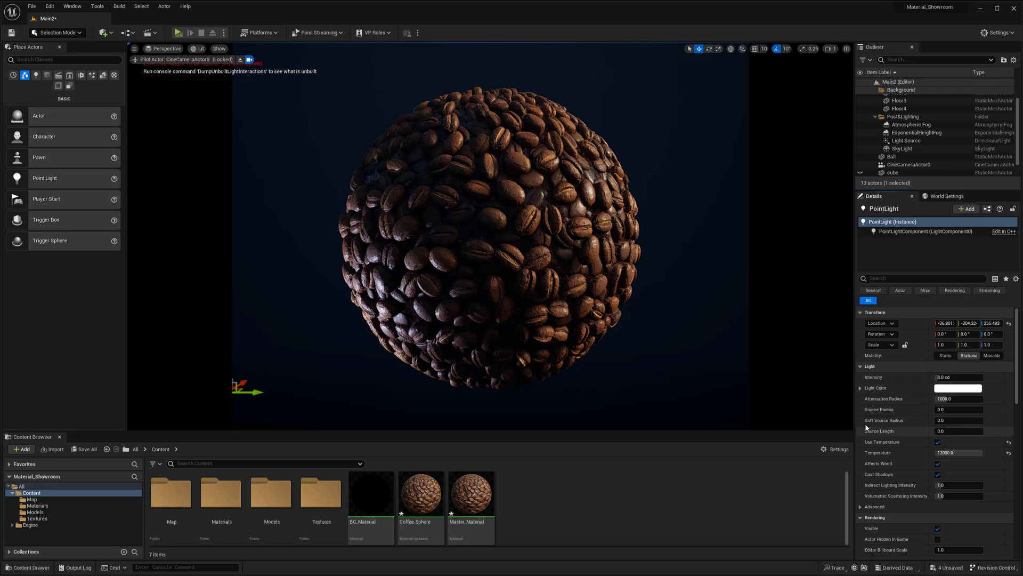
pyautogui.click(937, 442)
# Set the Point Light's Light Color to a pale blue with a hue of about 214 and saturation of about 0.52
pyautogui.click(958, 388)
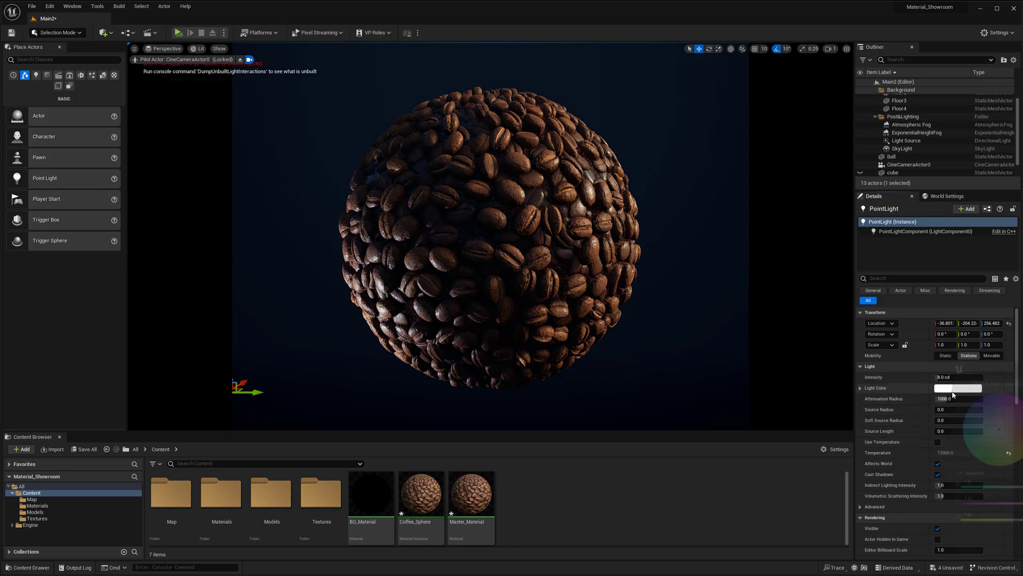
pyautogui.click(989, 420)
pyautogui.moveTo(989, 420)
pyautogui.mouseDown()
pyautogui.moveTo(985, 401)
pyautogui.moveTo(985, 417)
pyautogui.mouseUp()
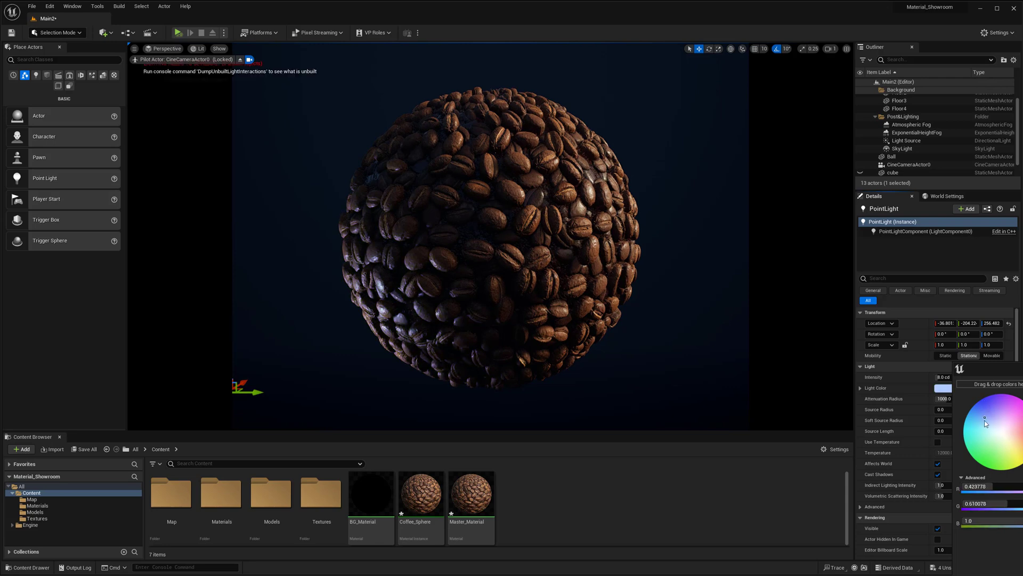
pyautogui.moveTo(996, 369); pyautogui.dragTo(939, 289)
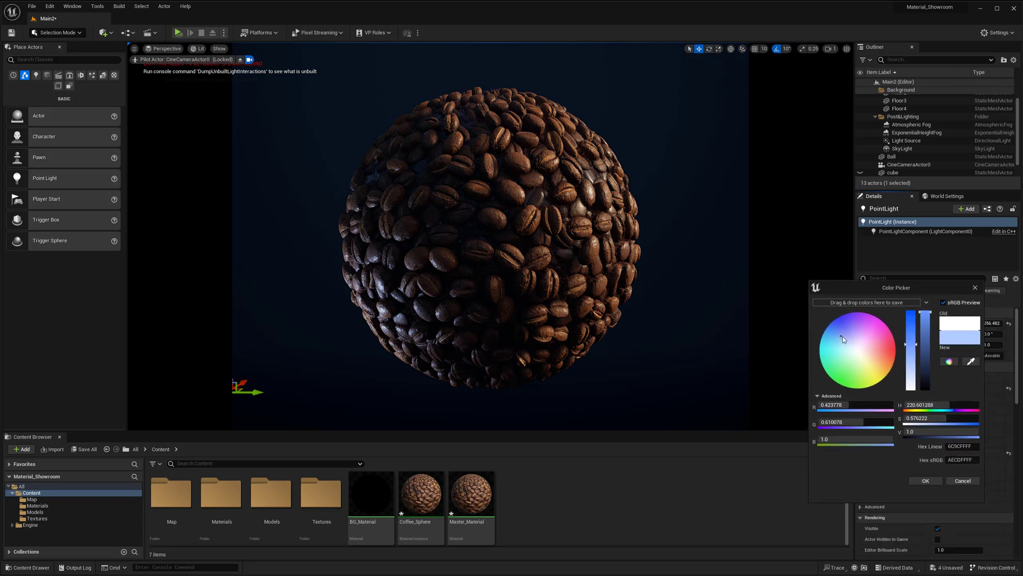
pyautogui.moveTo(844, 337); pyautogui.dragTo(843, 342)
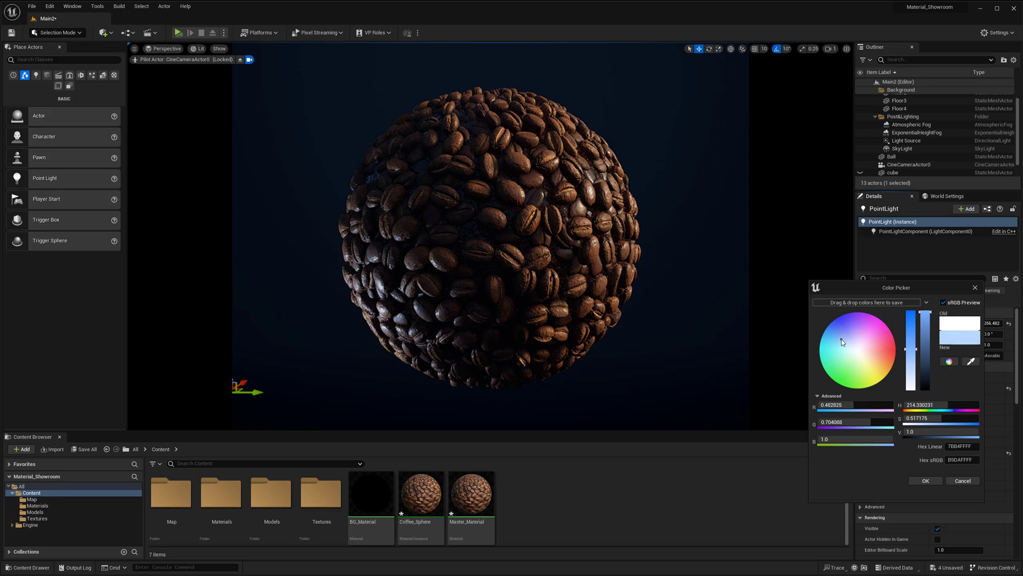
pyautogui.click(925, 480)
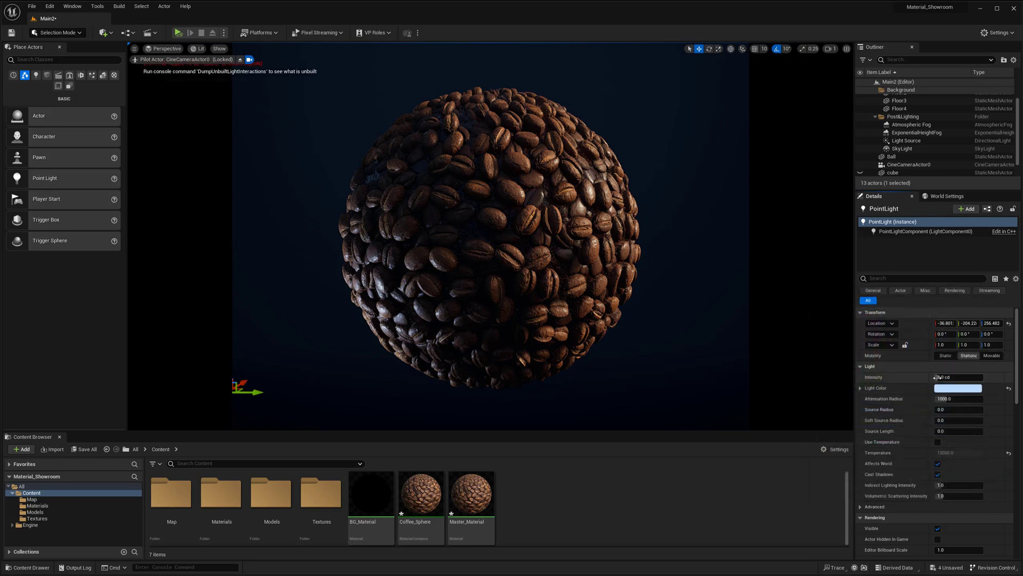
# Lower the Point Light's Intensity, trying 3 cd before settling on 4 cd
pyautogui.moveTo(940, 376); pyautogui.dragTo(929, 376)
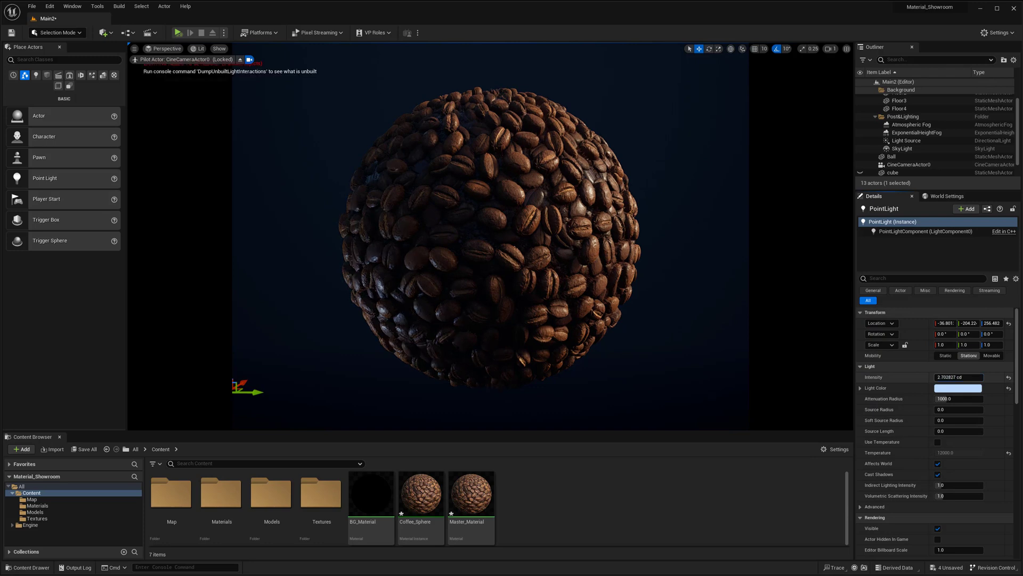
pyautogui.click(942, 376)
pyautogui.write('3')
pyautogui.press('Return')
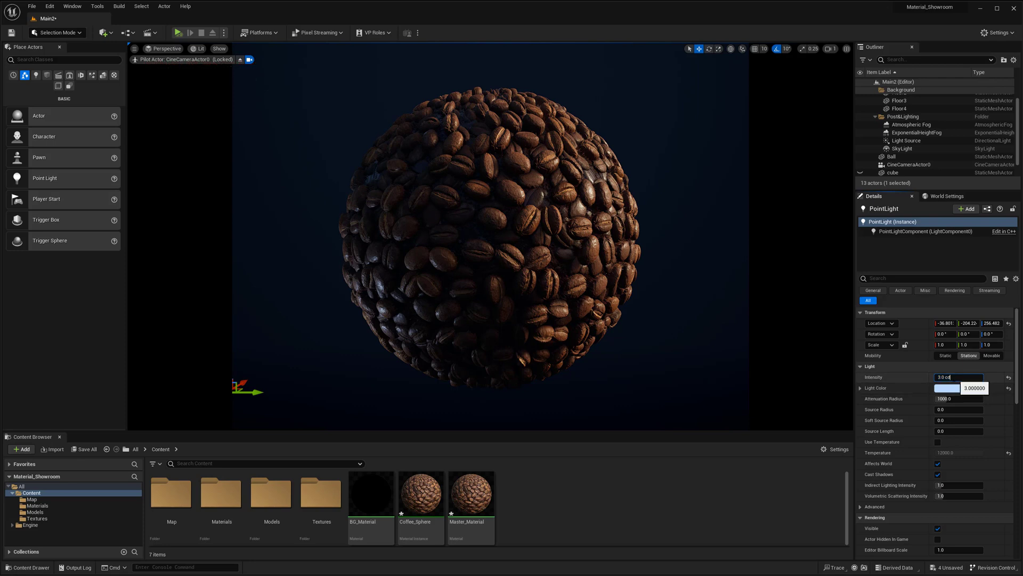
pyautogui.write('4')
pyautogui.press('Return')
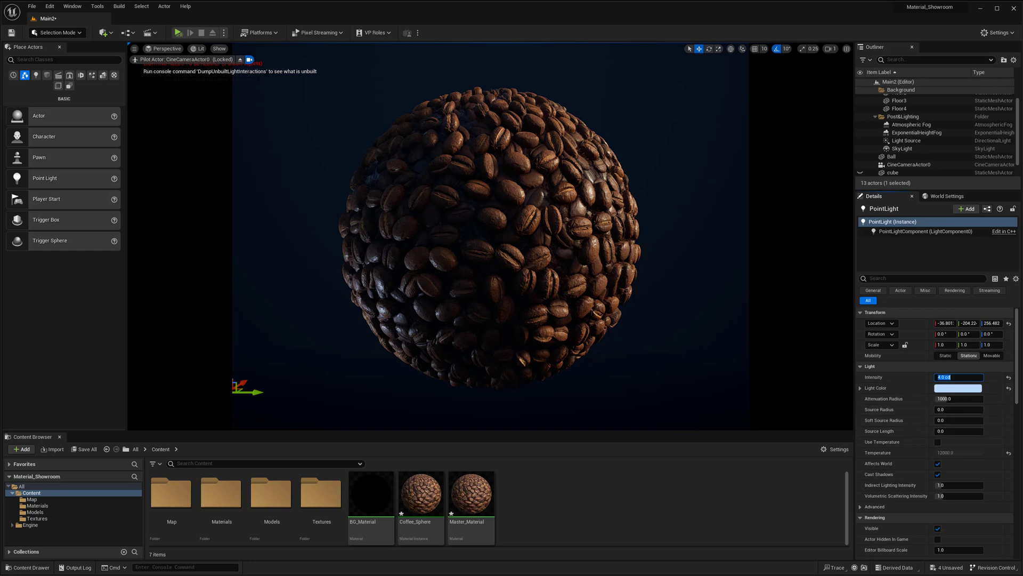
# Try an Attenuation Radius of 8 on the Point Light, and set it back to 1000
pyautogui.press('Tab')
pyautogui.write('8')
pyautogui.press('Return')
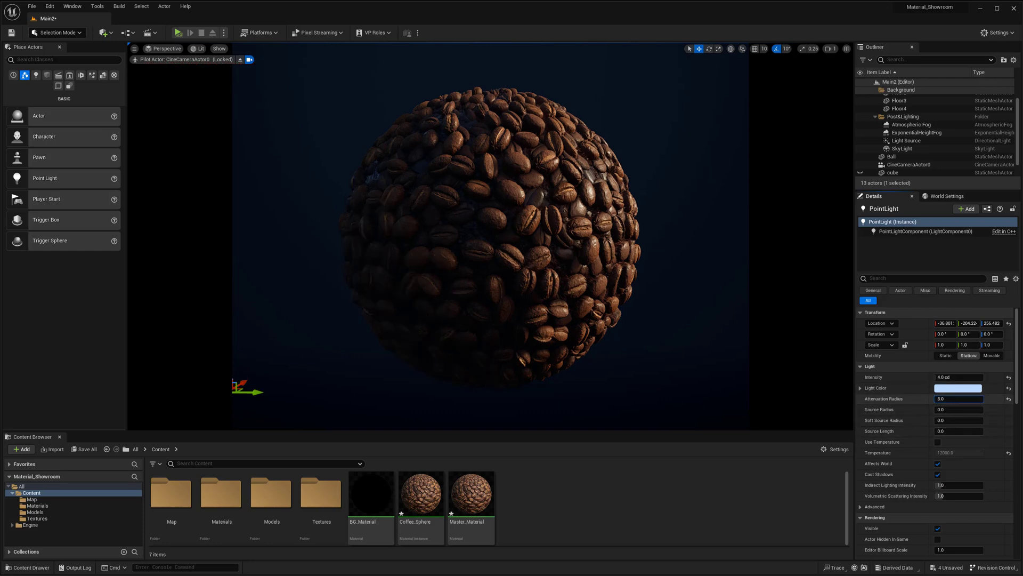
pyautogui.write('1000')
pyautogui.press('Return')
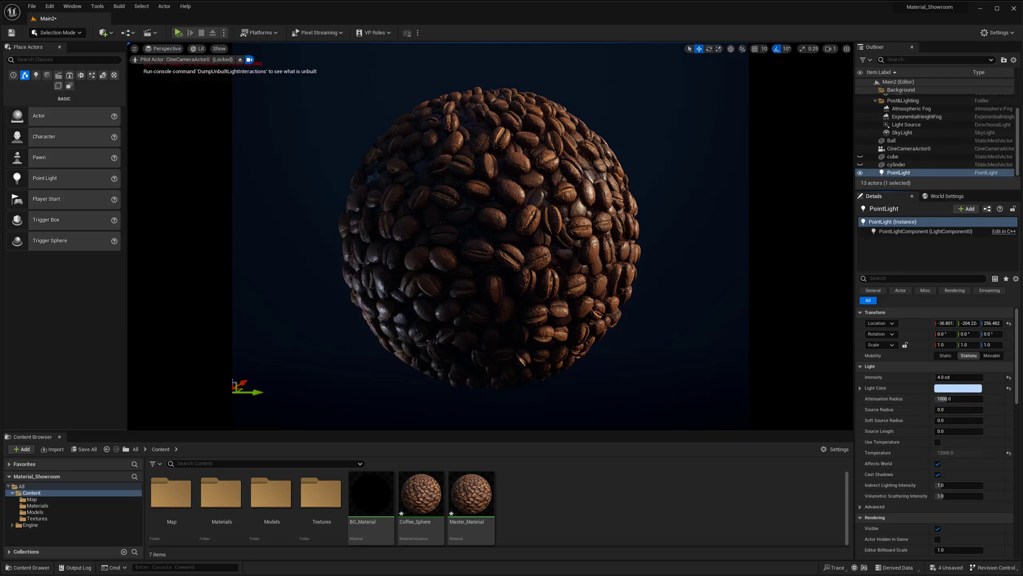
# Move the Point Light along the X axis to about -71.5
pyautogui.moveTo(243, 384); pyautogui.dragTo(217, 399)
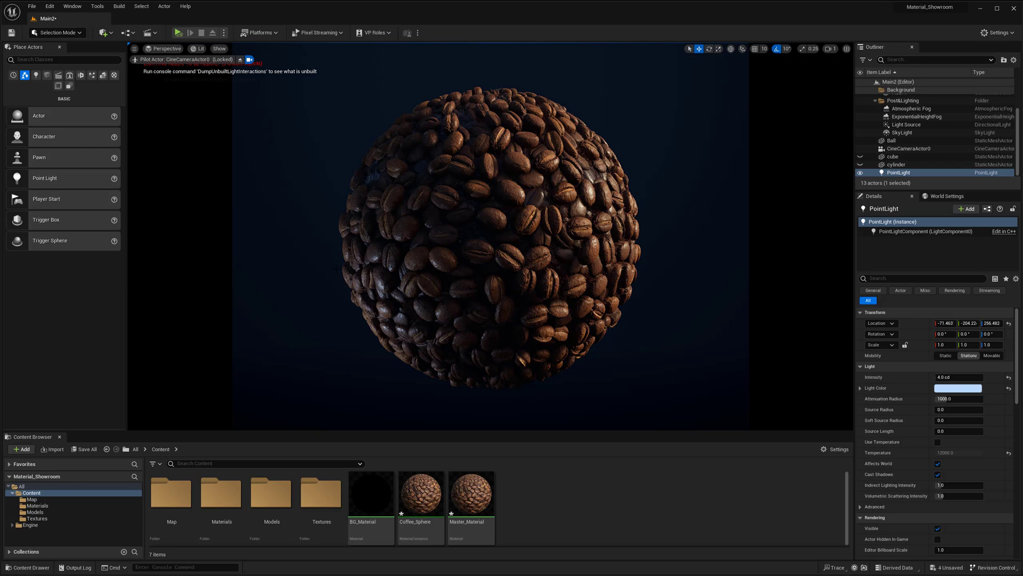
# Try a Current Focal Length of about 19.8 on CineCameraActor0, and restore it to 14.645175
pyautogui.click(919, 149)
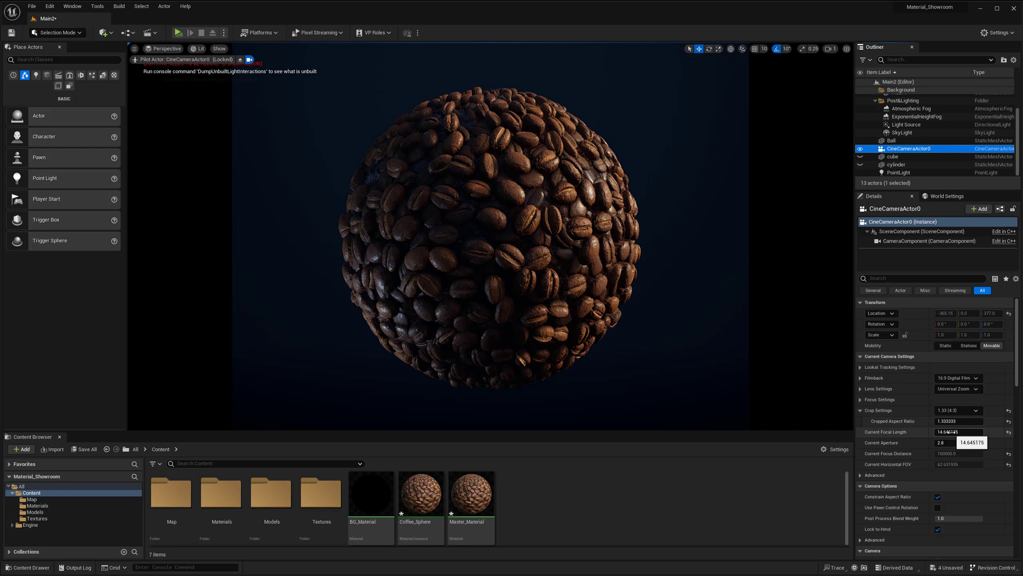
pyautogui.moveTo(949, 432); pyautogui.dragTo(981, 432)
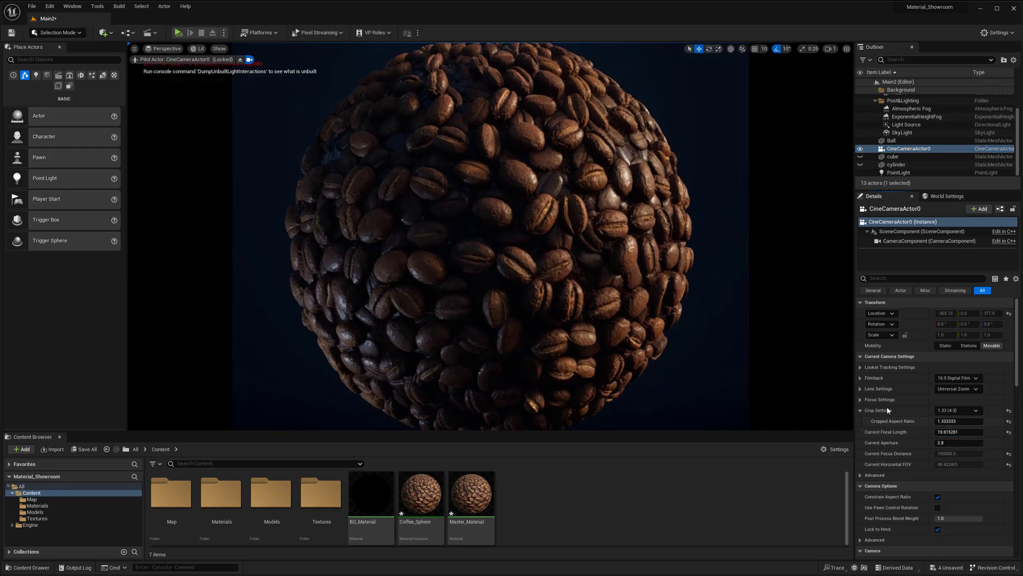
pyautogui.moveTo(954, 442)
pyautogui.mouseDown()
pyautogui.moveTo(975, 442)
pyautogui.moveTo(953, 431)
pyautogui.mouseUp()
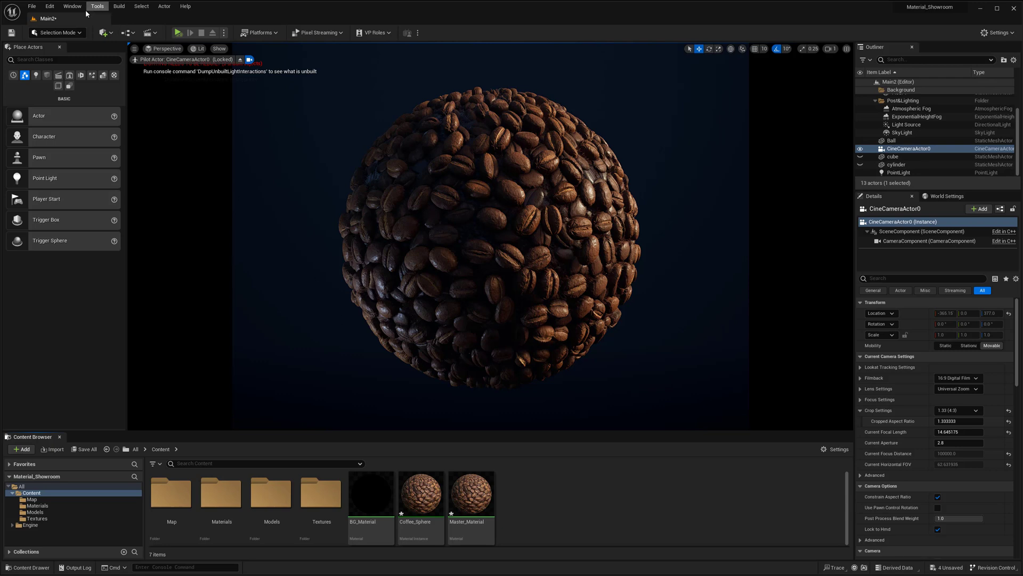
# Delete the hidden cube and cylinder actors from the level
pyautogui.click(129, 33)
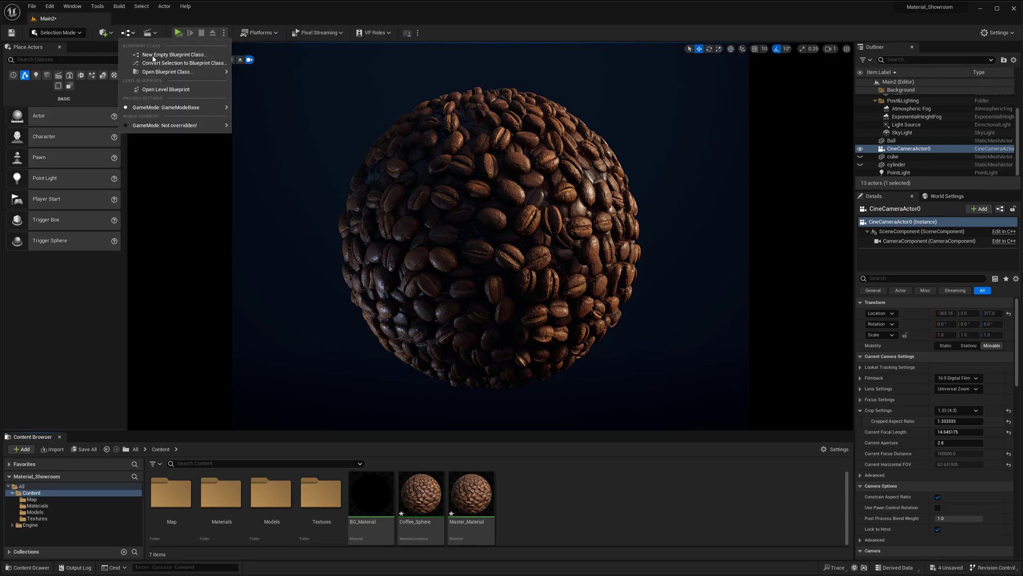
pyautogui.click(893, 157)
pyautogui.click(896, 165)
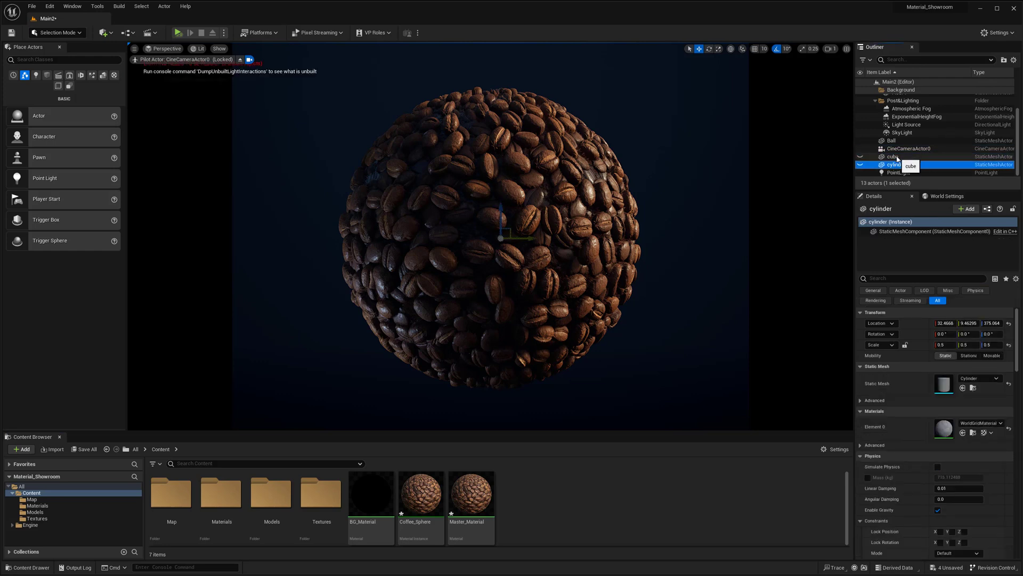
pyautogui.press('Delete')
pyautogui.click(909, 166)
pyautogui.press('Delete')
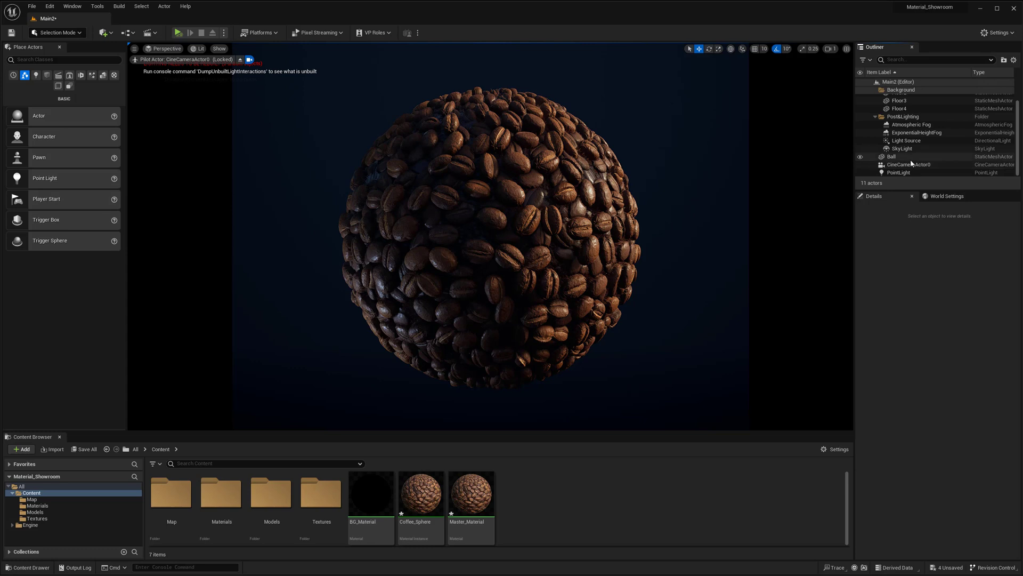
# Select the Ball actor and open the Level Blueprint
pyautogui.click(906, 157)
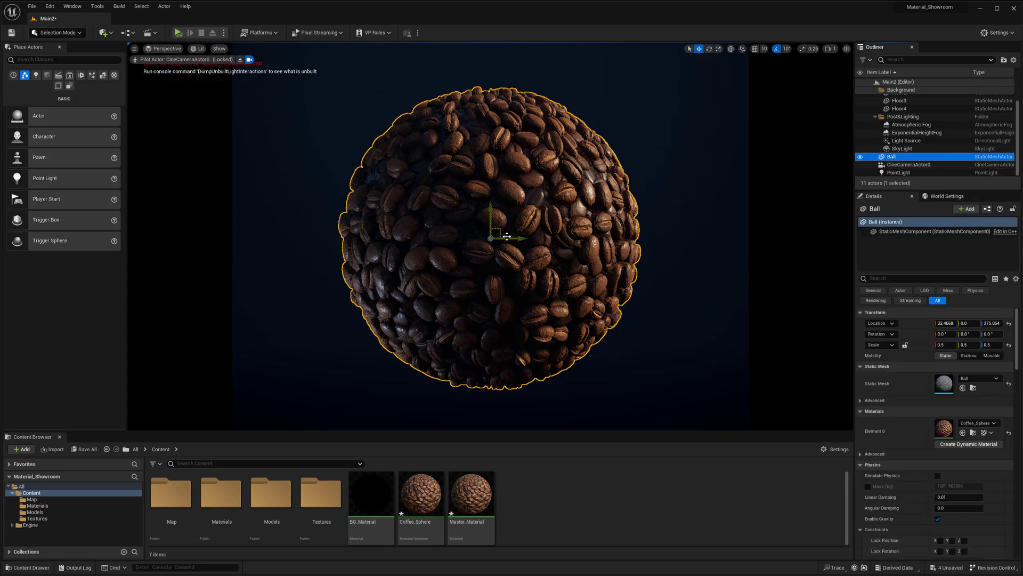
pyautogui.click(128, 32)
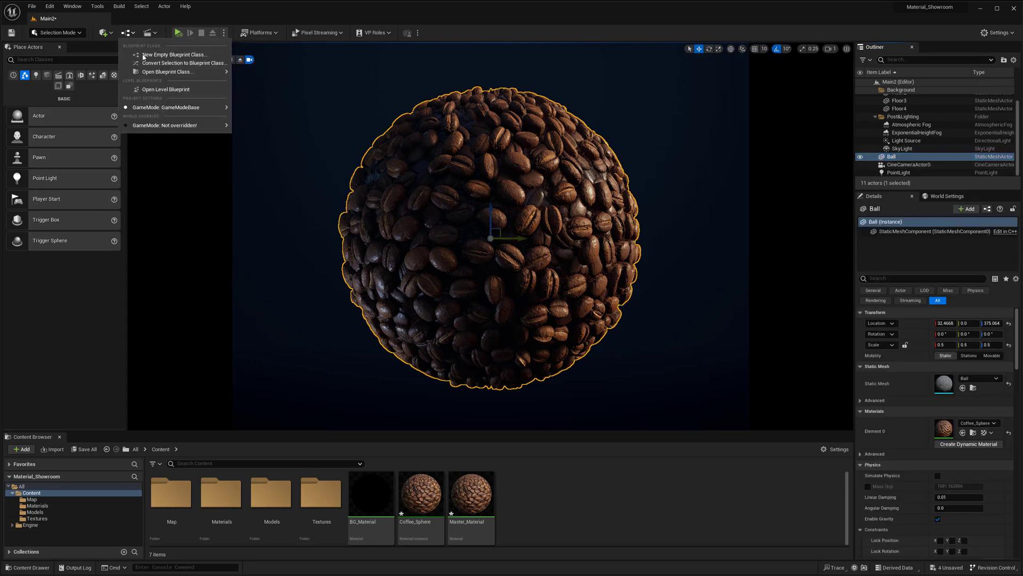
pyautogui.click(154, 88)
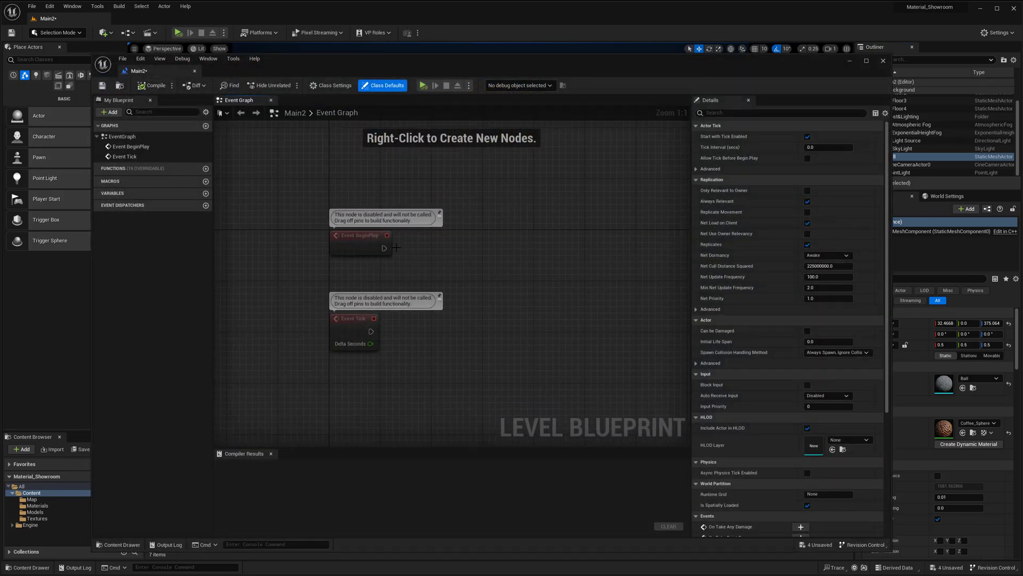
# Add an Add Rotating Movement Component node that is executed from Event BeginPlay
pyautogui.moveTo(309, 243); pyautogui.dragTo(411, 216)
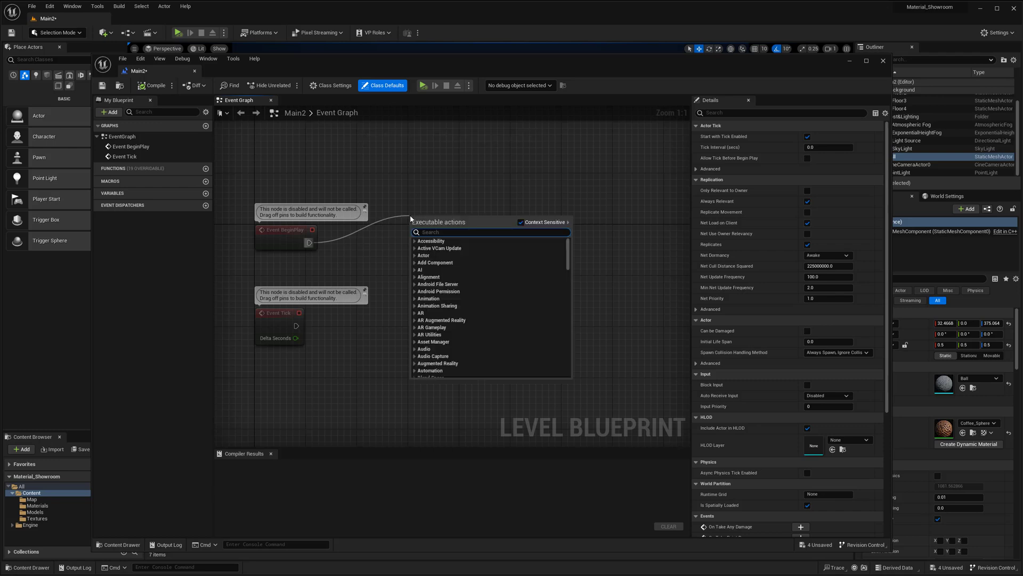
pyautogui.write('rotate')
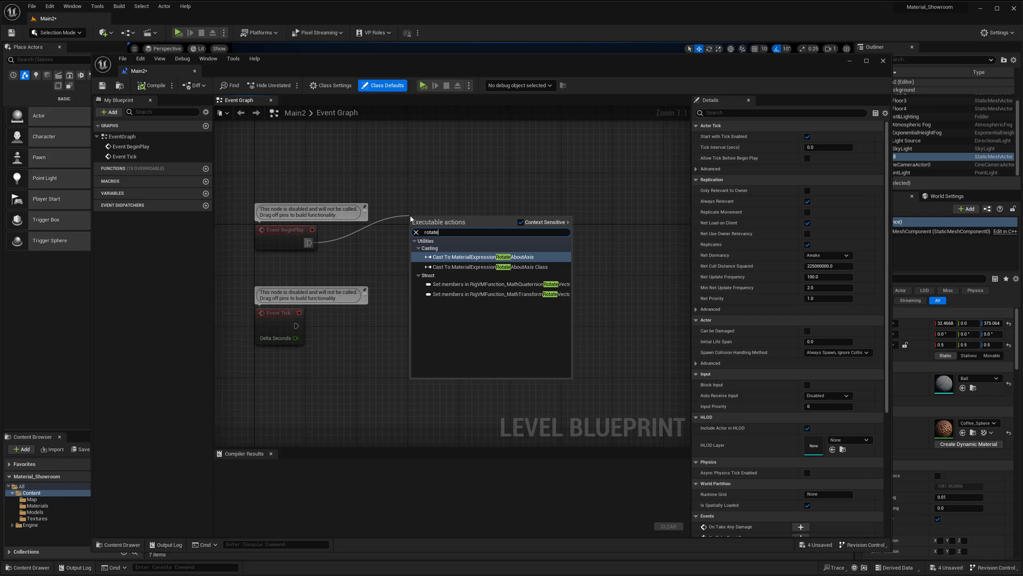
pyautogui.press('BackSpace')
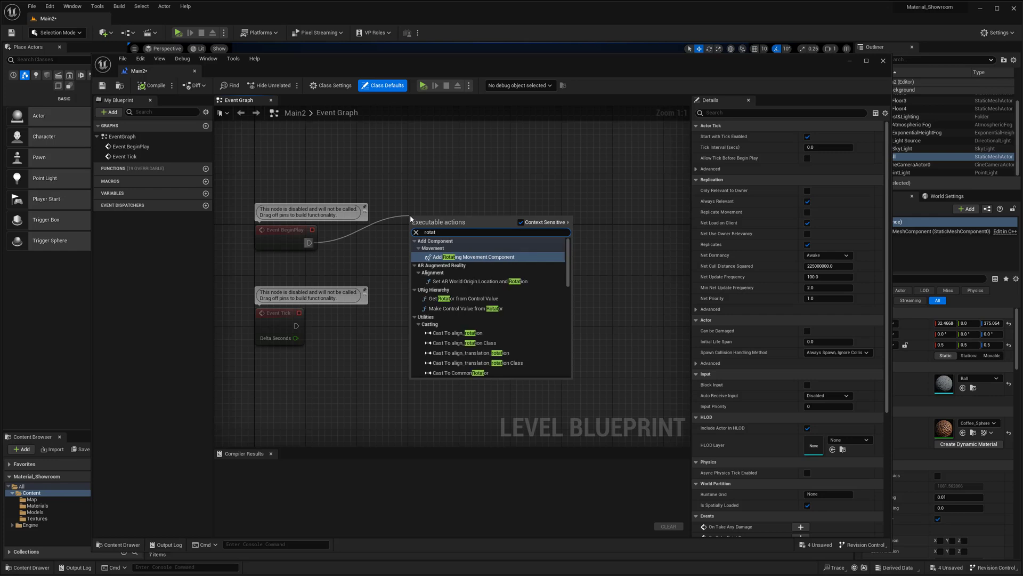
pyautogui.press('Return')
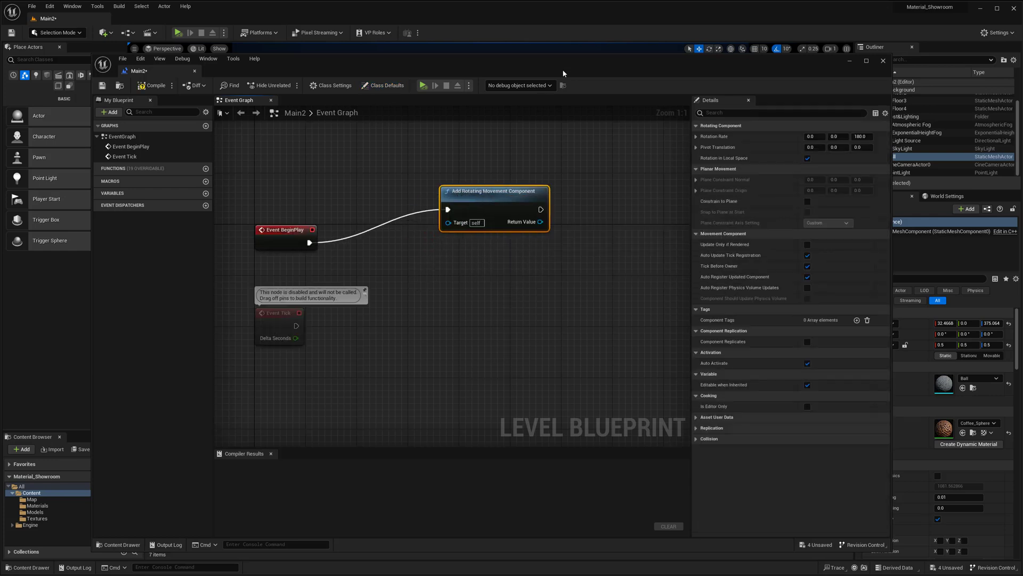
# Add a reference to the Ball actor and connect it to the Target of the Add Rotating Movement Component node
pyautogui.moveTo(566, 66); pyautogui.dragTo(517, 57)
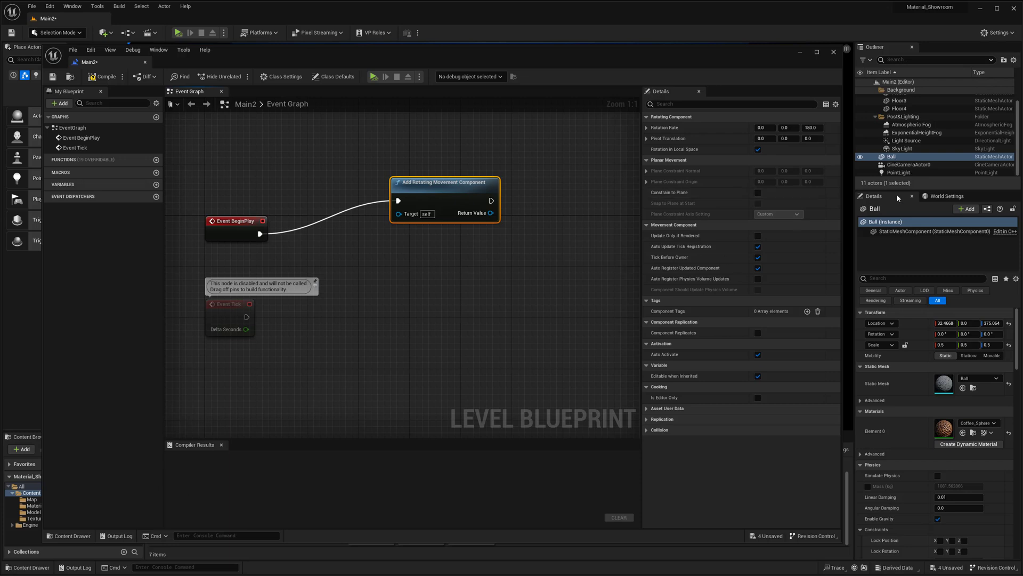
pyautogui.moveTo(911, 158); pyautogui.dragTo(460, 187)
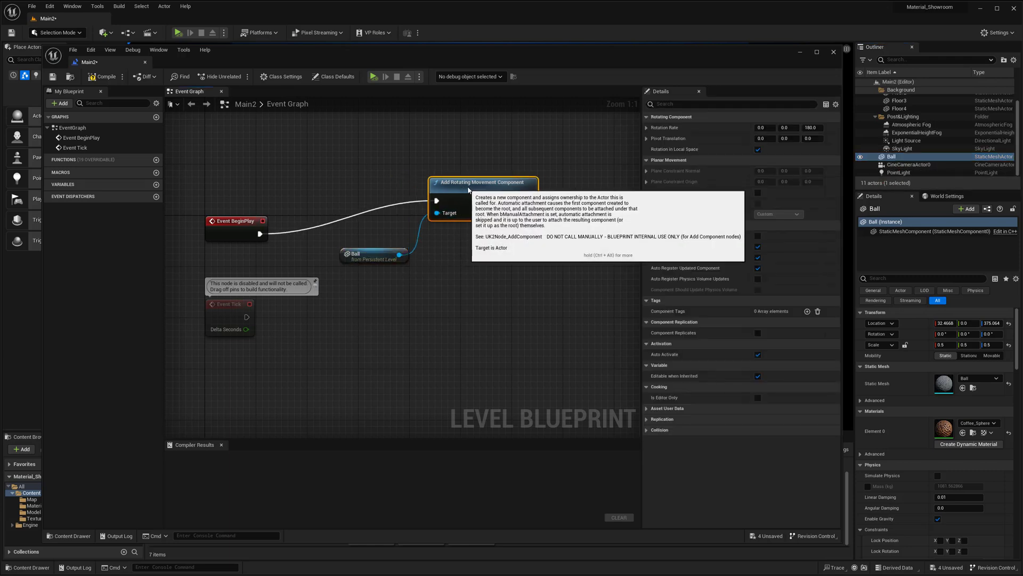
pyautogui.click(372, 254)
pyautogui.moveTo(522, 247); pyautogui.dragTo(515, 280, button='right')
pyautogui.click(500, 242)
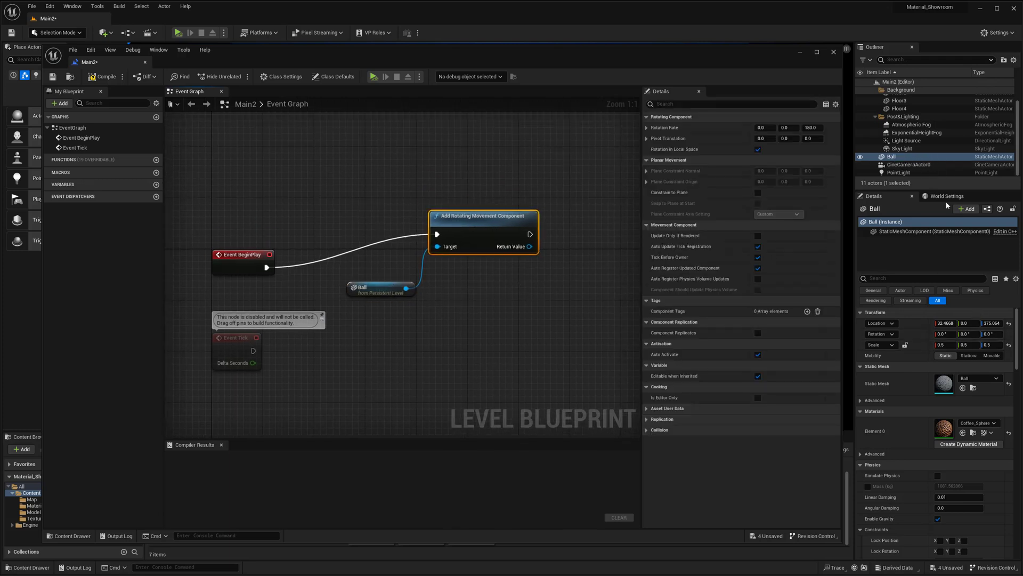
# Set the Ball actor's Mobility to Movable
pyautogui.click(990, 356)
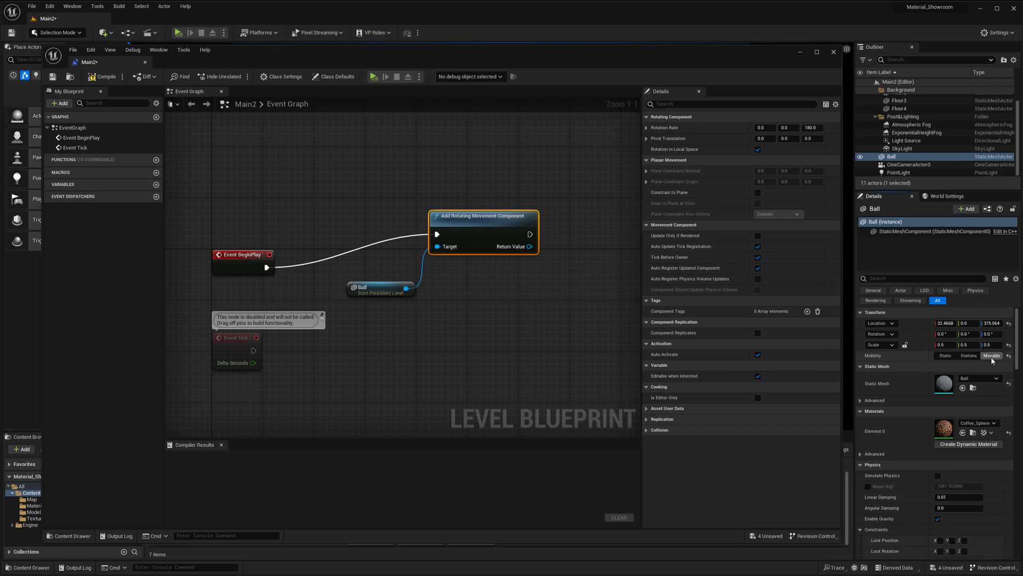
pyautogui.click(946, 356)
pyautogui.click(991, 356)
pyautogui.click(529, 327)
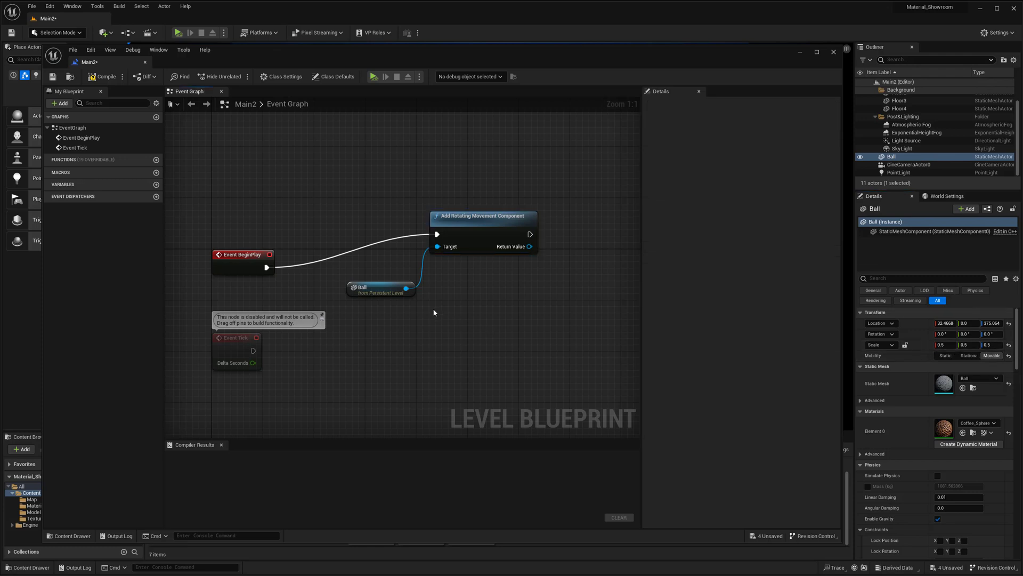
# Set the Z value of the Add Rotating Movement Component node's Rotation Rate to 15
pyautogui.click(476, 245)
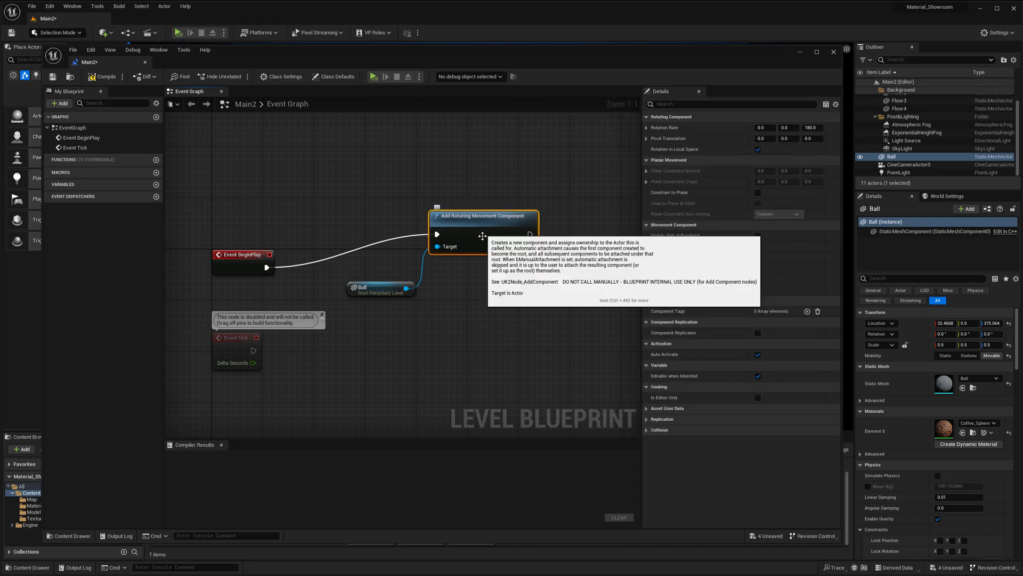
pyautogui.click(811, 128)
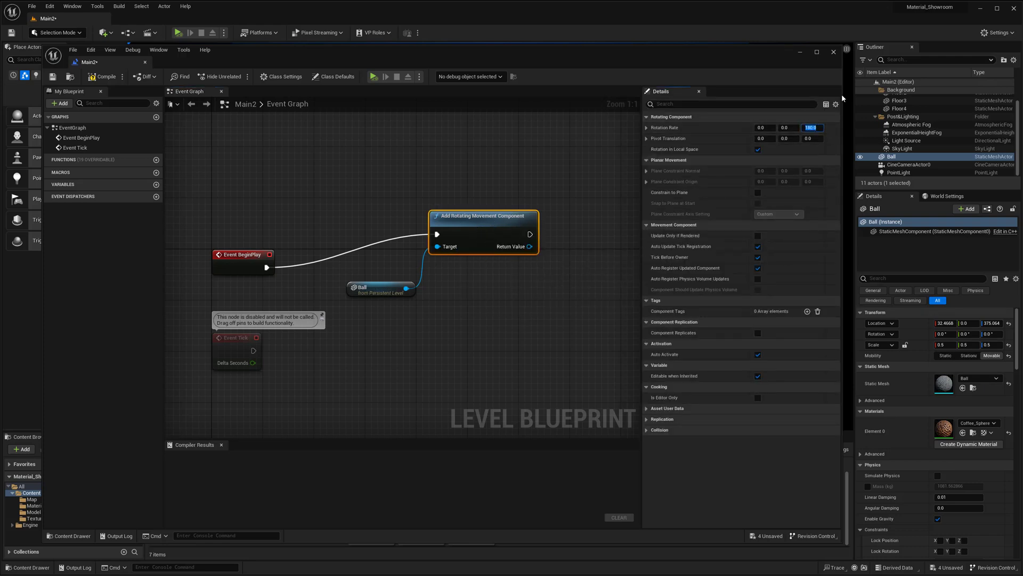
pyautogui.press('BackSpace')
pyautogui.write('15')
pyautogui.press('Return')
pyautogui.click(414, 204)
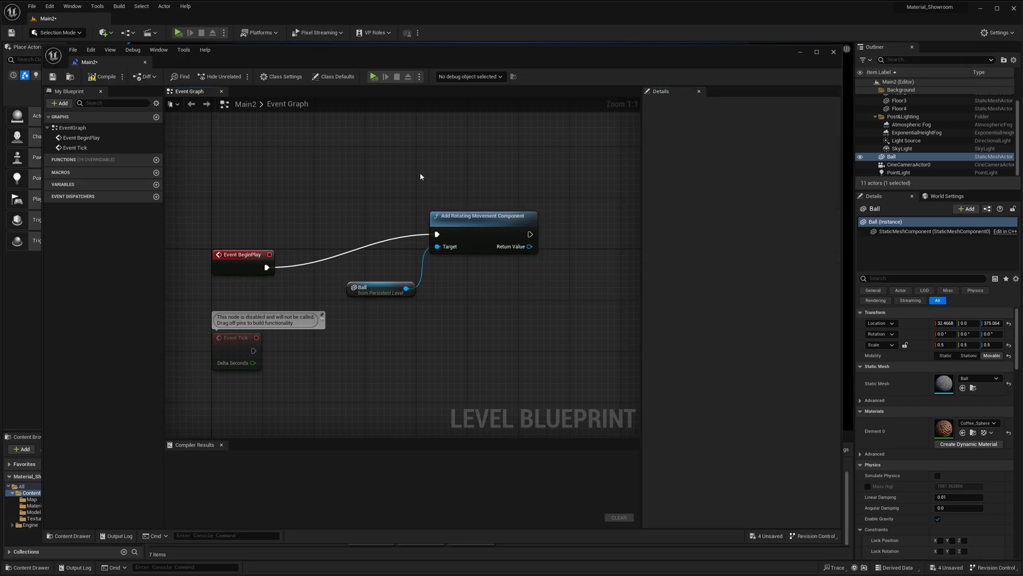
# Compile the Level Blueprint, close its editor, and deselect the ball by selecting the background
pyautogui.moveTo(420, 174); pyautogui.dragTo(466, 182, button='right')
pyautogui.click(102, 77)
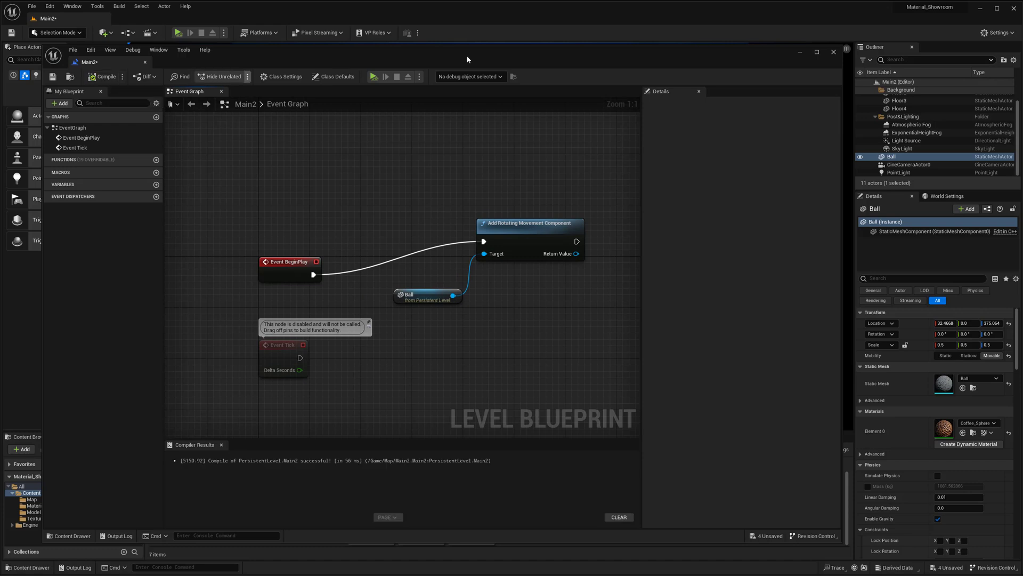
pyautogui.click(833, 51)
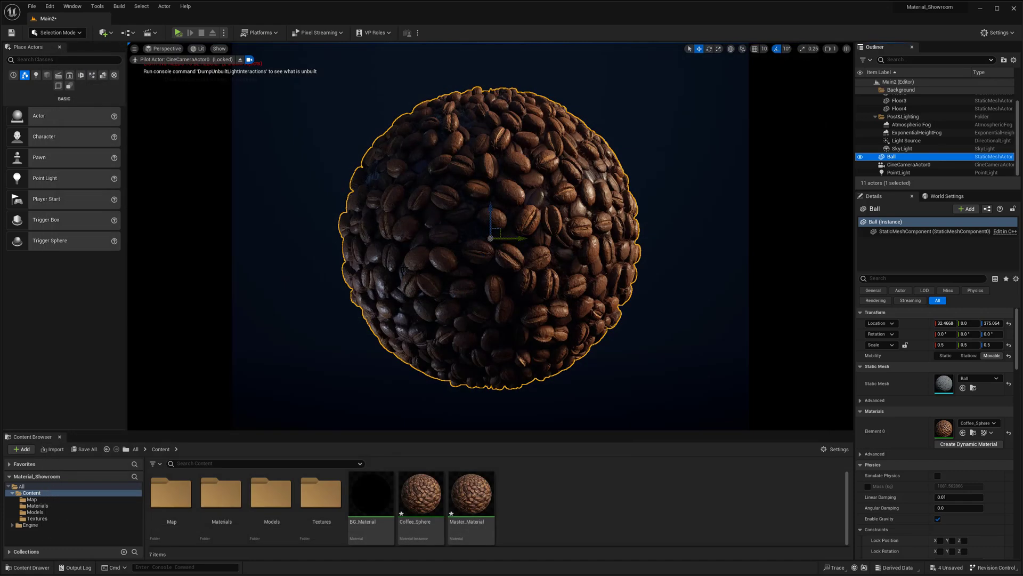
pyautogui.click(272, 143)
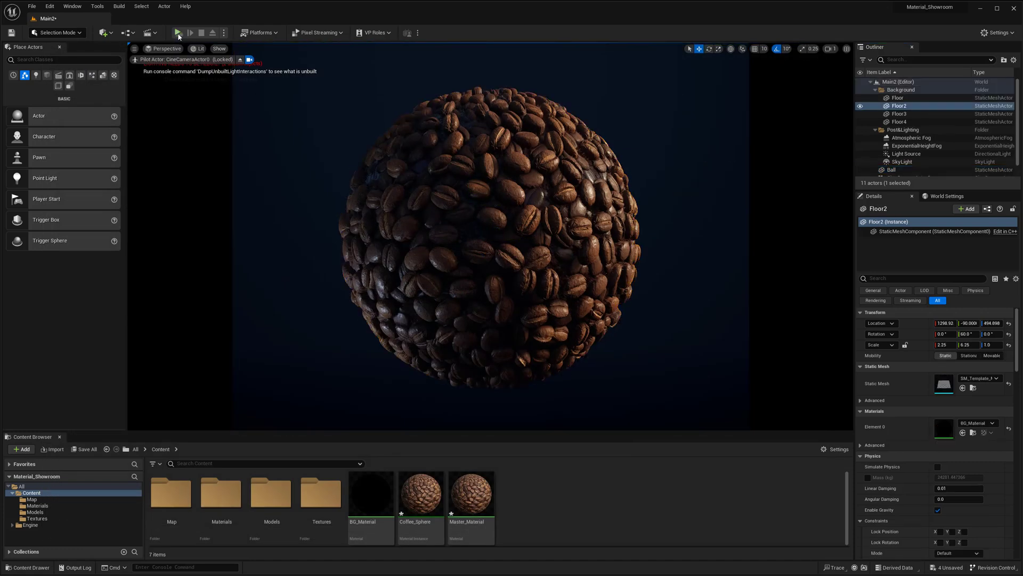
# Run the level in Simulate mode to check the ball's rotation, stop the simulation, and stop piloting the CineCameraActor
pyautogui.click(224, 33)
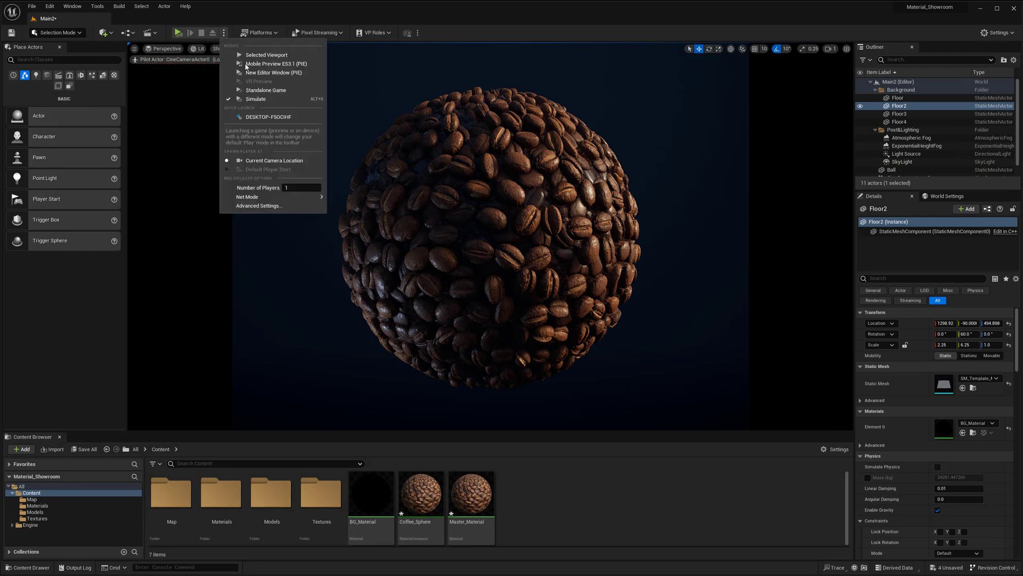
pyautogui.click(254, 100)
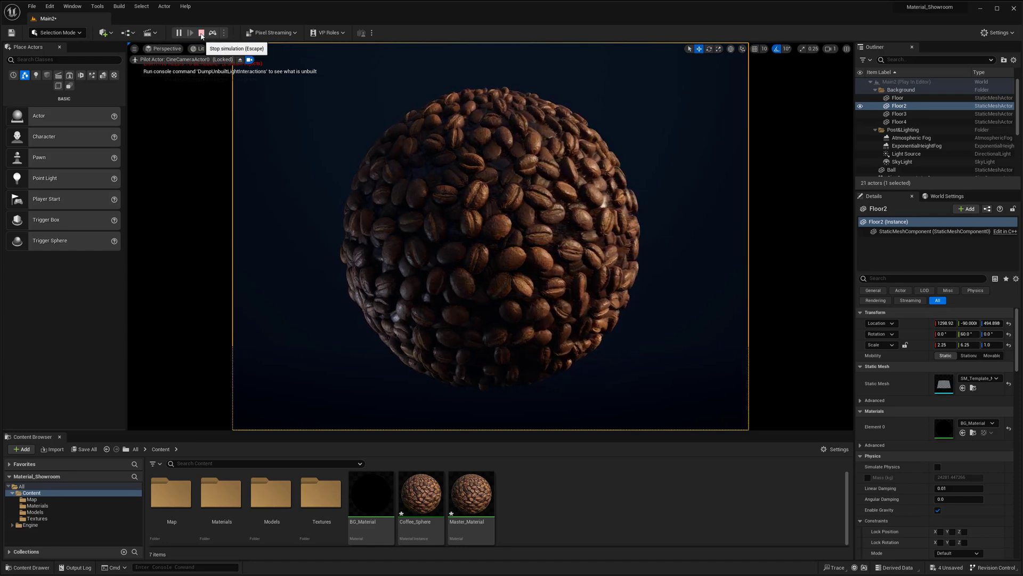
pyautogui.click(201, 34)
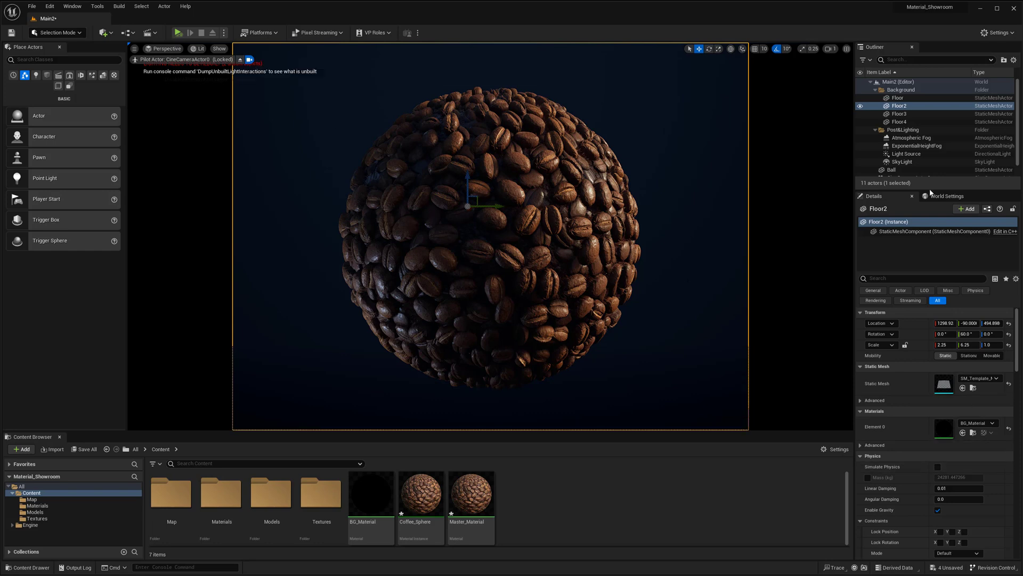
pyautogui.click(241, 60)
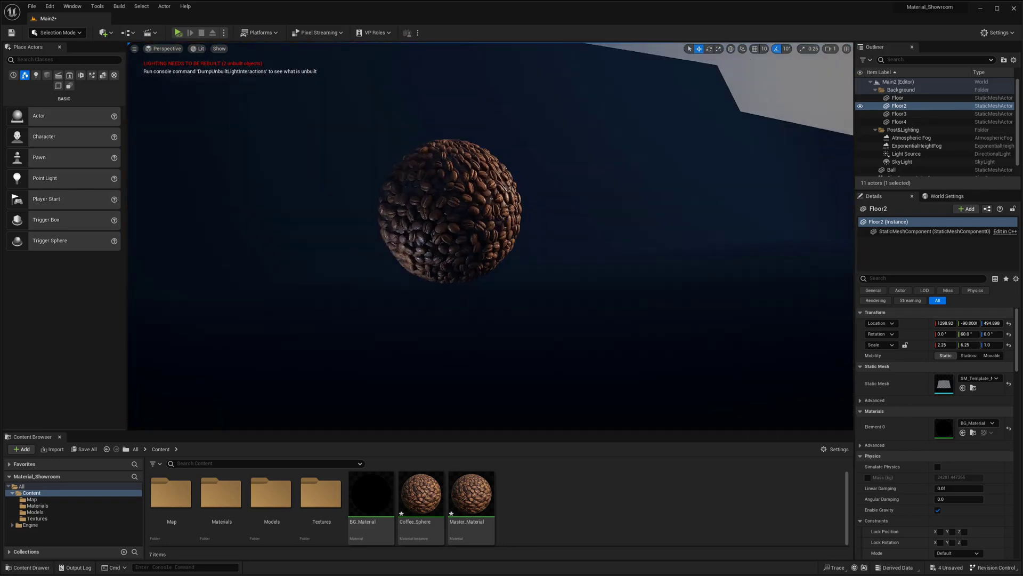
pyautogui.moveTo(486, 249); pyautogui.dragTo(611, 241, button='right')
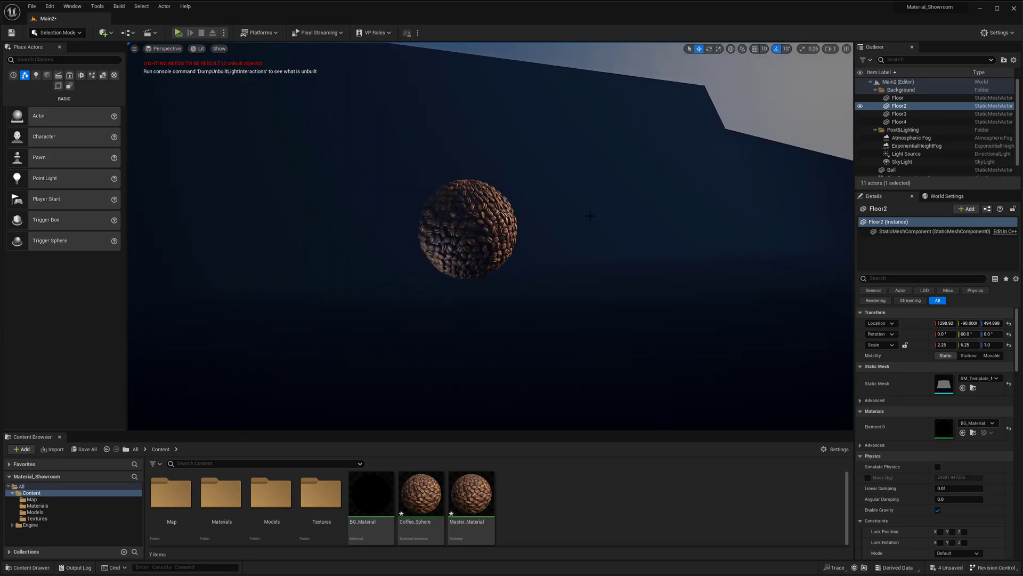
# Set BG_Material's base color constant to dark blue (0.028249, 0.032741, 0.052083), apply the change, and close the material editor
pyautogui.doubleClick(369, 482)
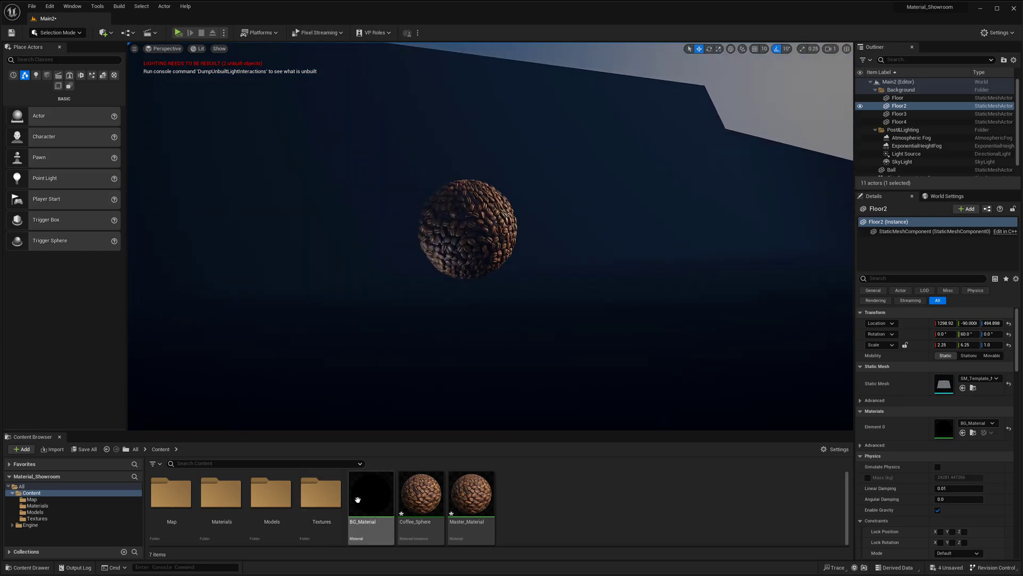
pyautogui.doubleClick(385, 153)
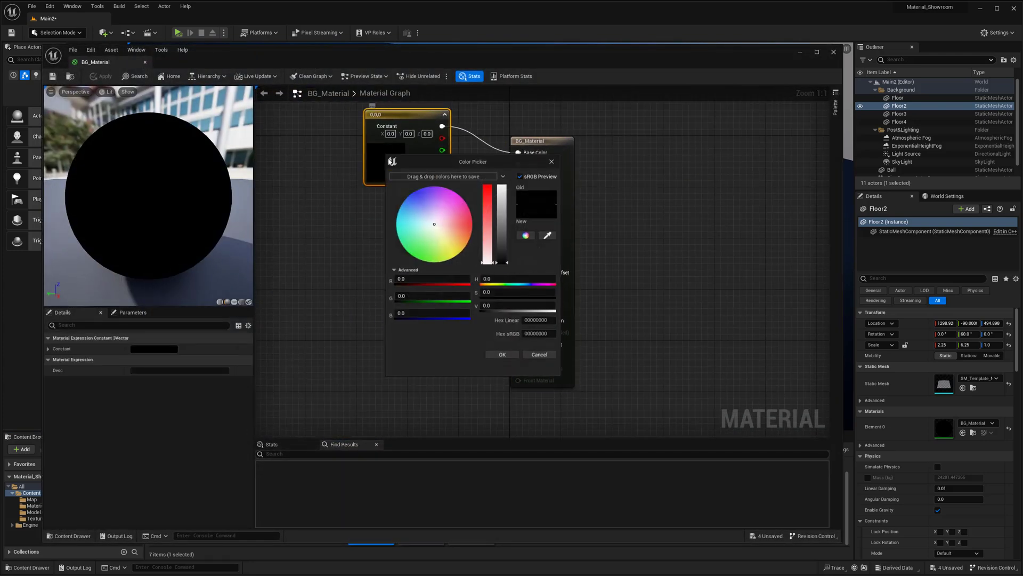
pyautogui.click(424, 210)
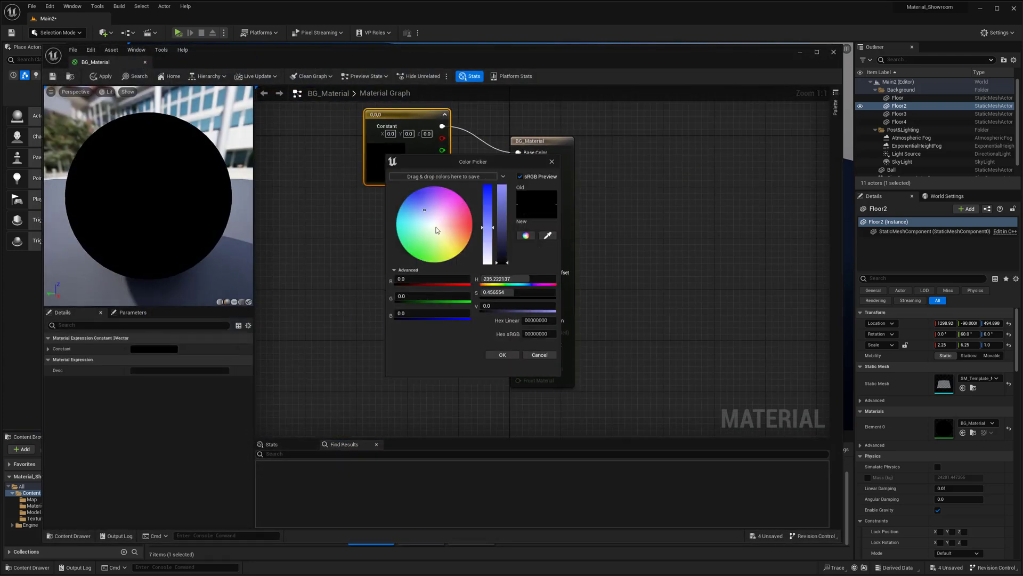
pyautogui.click(502, 257)
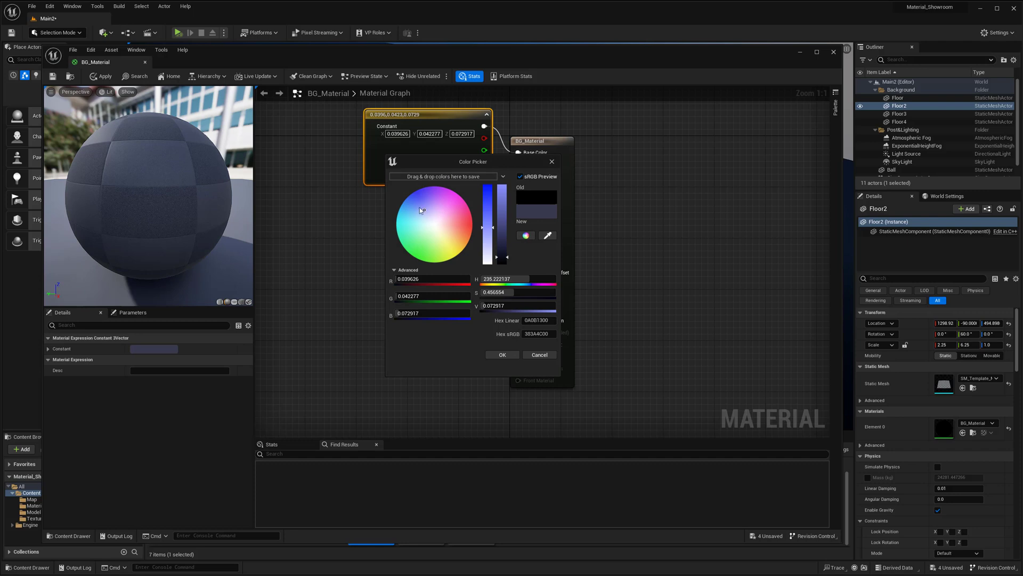
pyautogui.click(422, 211)
pyautogui.click(505, 261)
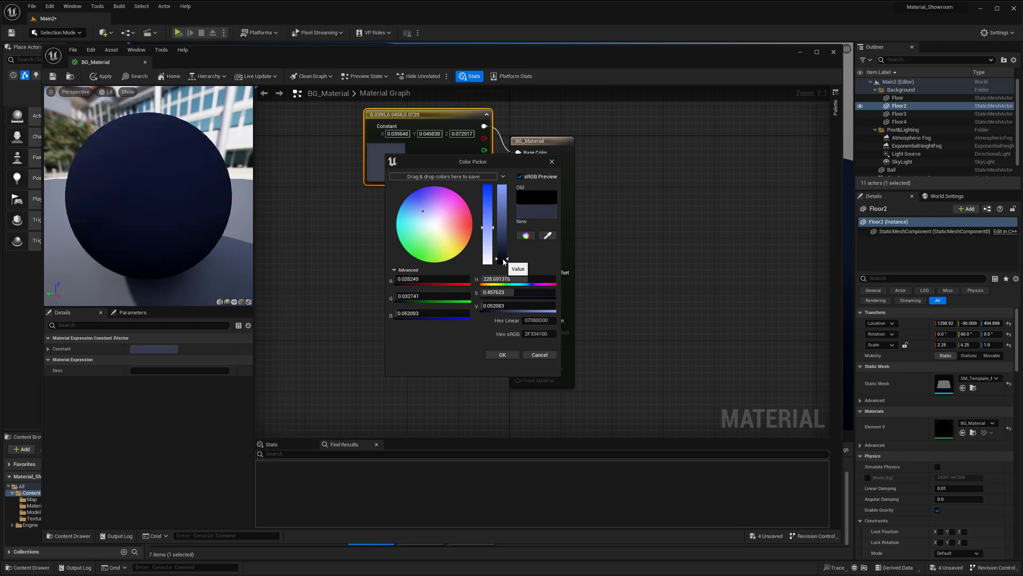
pyautogui.click(503, 355)
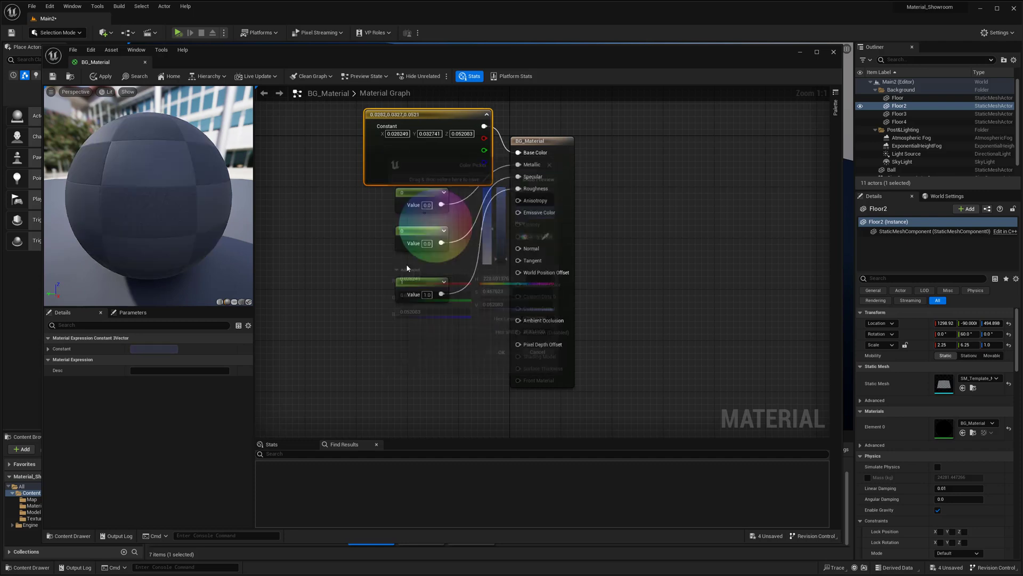
pyautogui.click(101, 77)
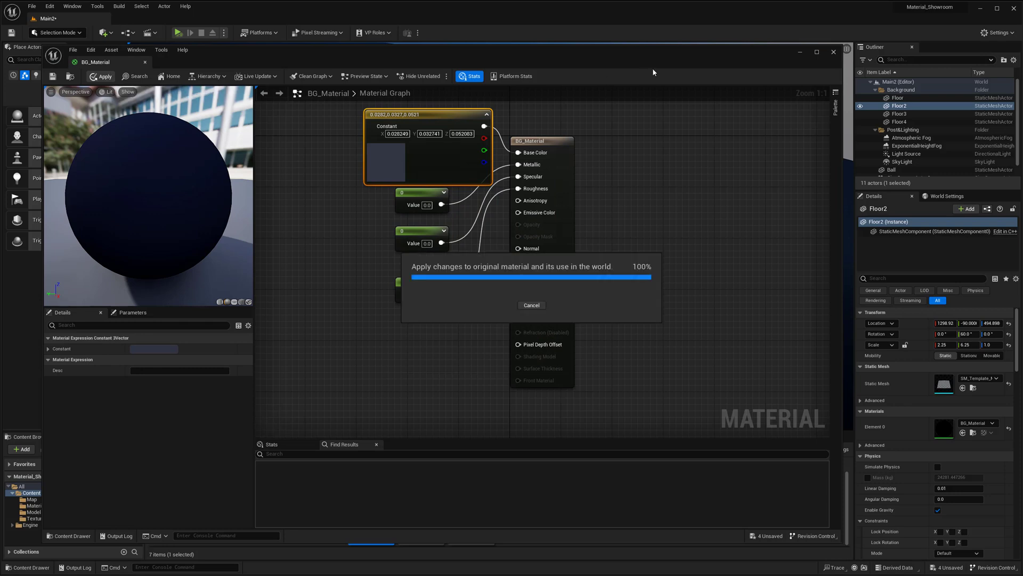
pyautogui.click(834, 52)
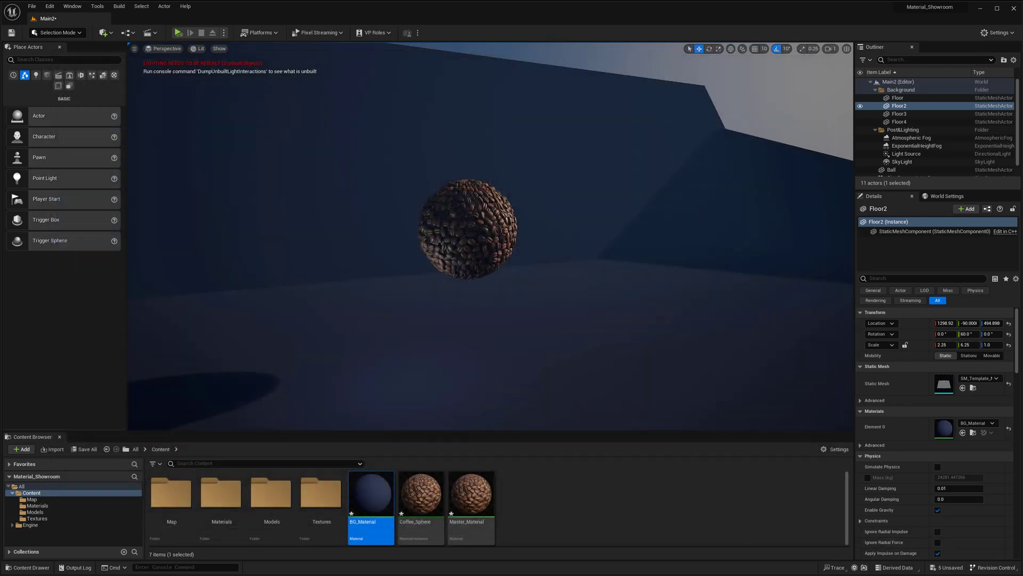
pyautogui.moveTo(491, 235); pyautogui.dragTo(527, 240, button='right')
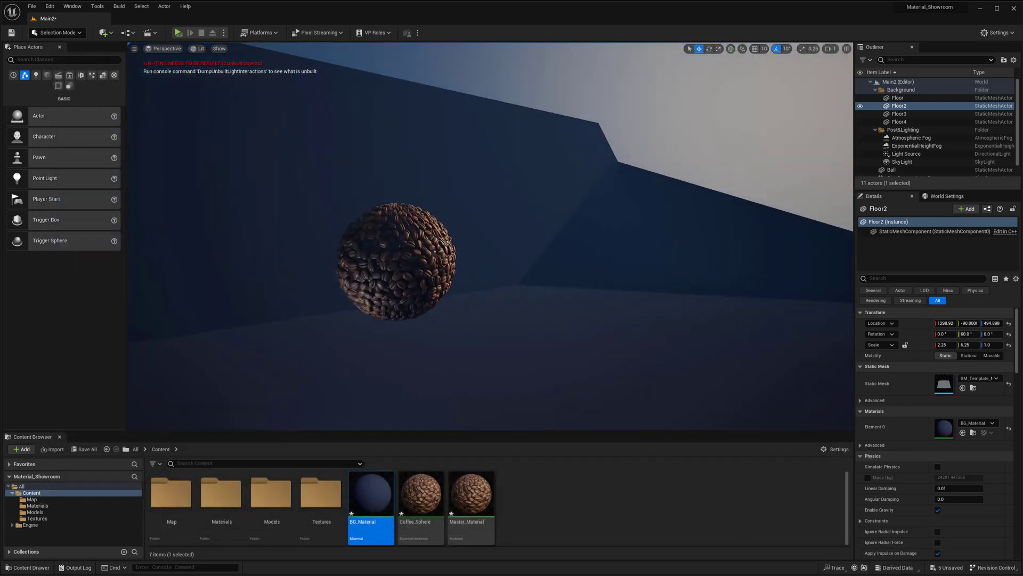
# Set BG_Material's base color constant back to black (0, 0, 0), apply the change, and close the material editor
pyautogui.doubleClick(371, 493)
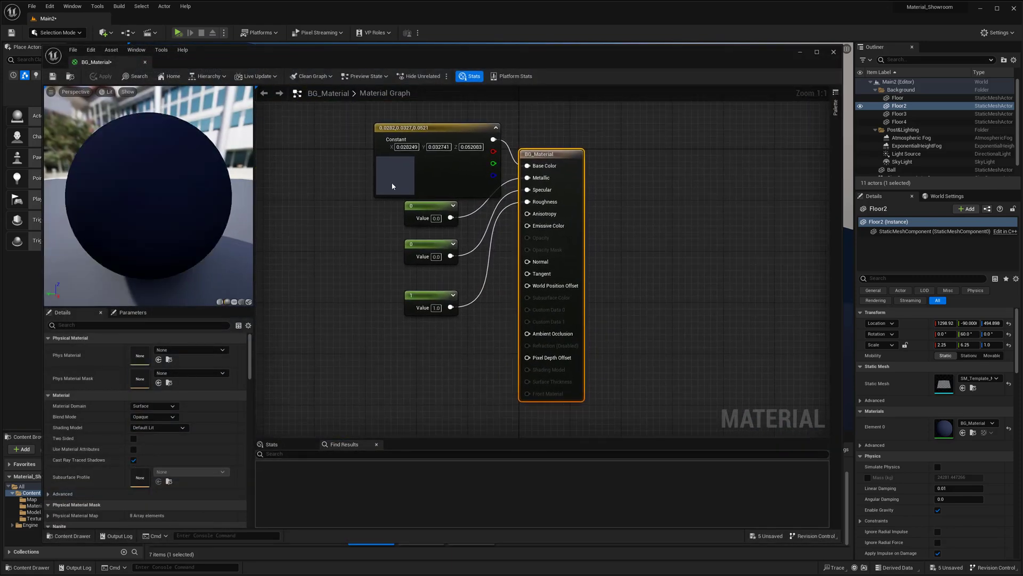
pyautogui.doubleClick(394, 176)
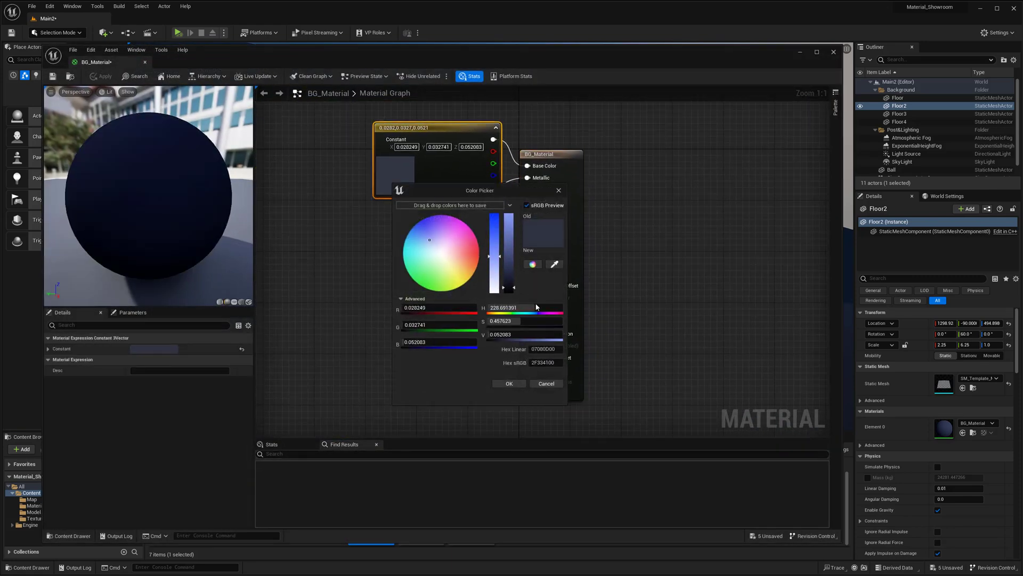
pyautogui.click(509, 383)
pyautogui.click(101, 76)
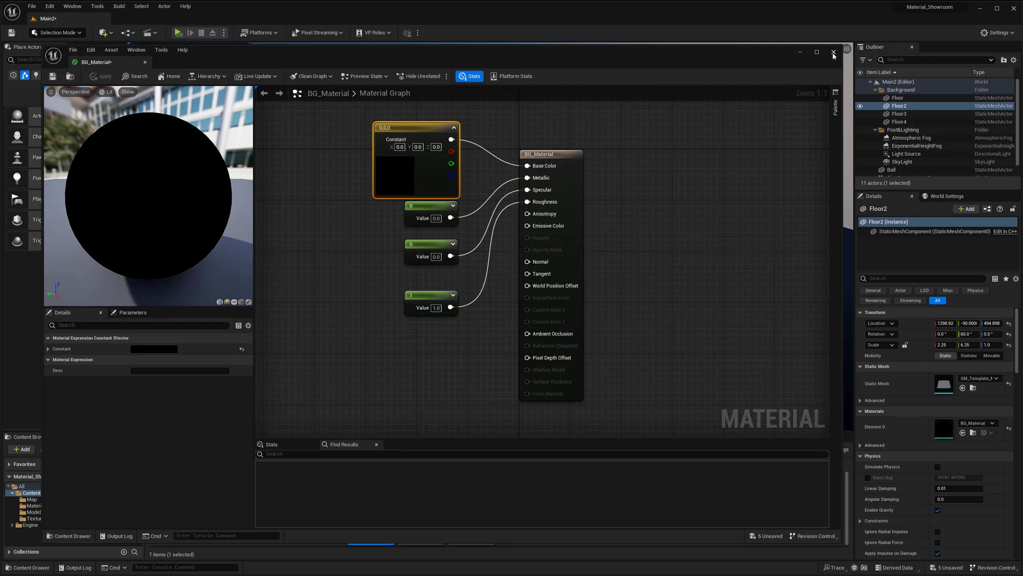
pyautogui.click(834, 53)
pyautogui.moveTo(658, 193); pyautogui.dragTo(558, 290, button='right')
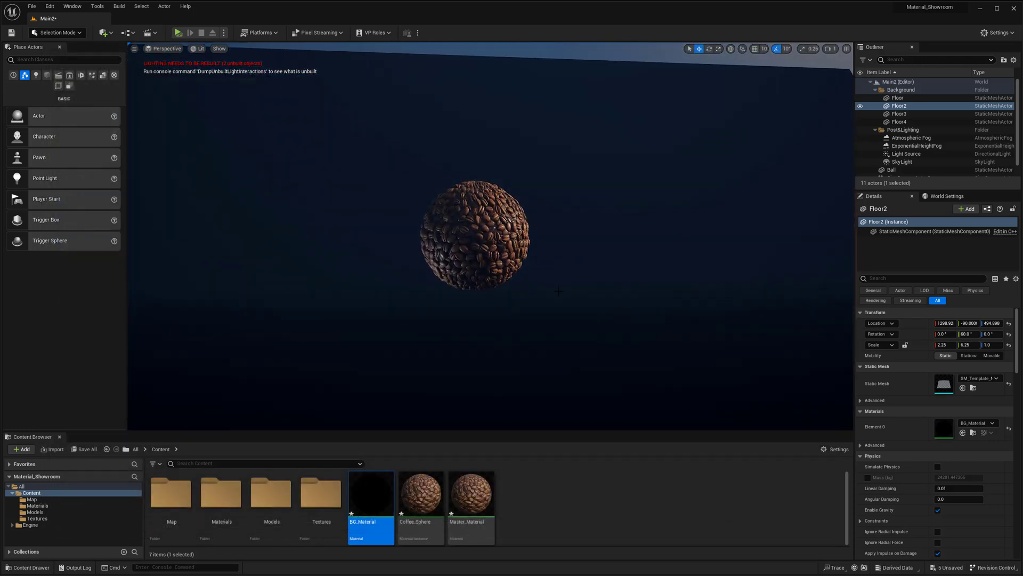